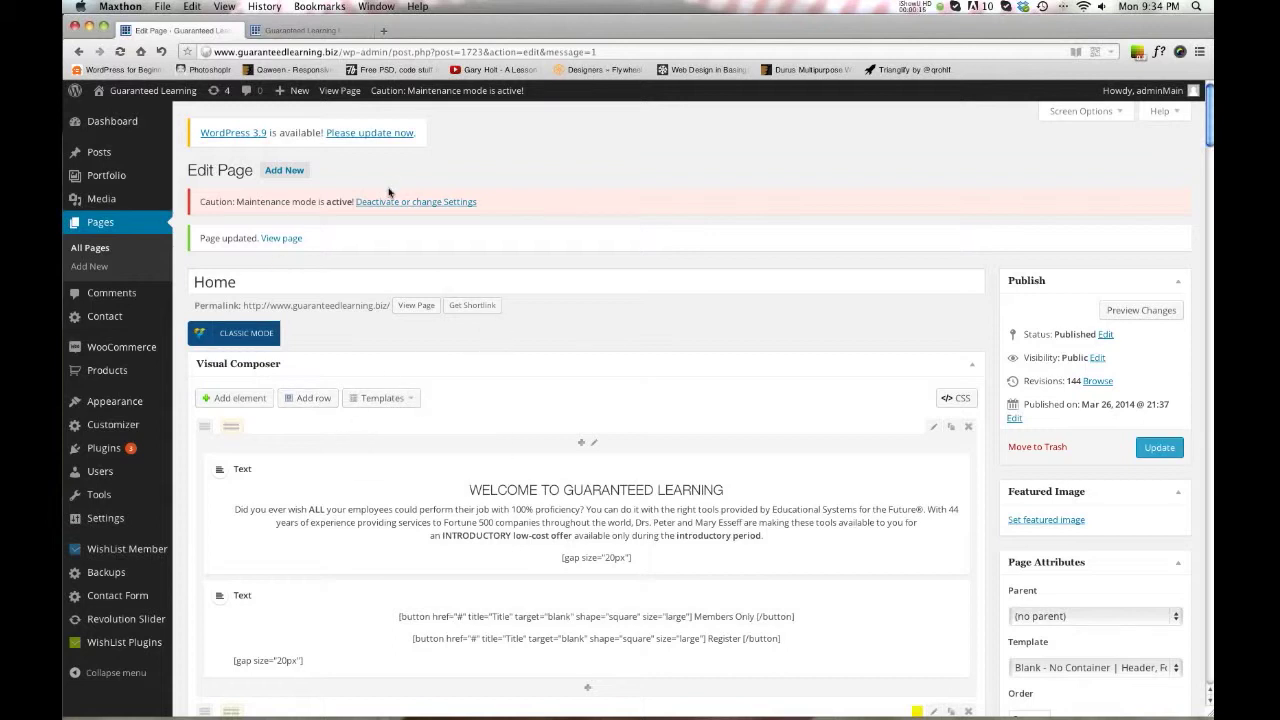
View the Home page content in classic mode in both the visual and text editors, and return to the backend editor
scroll(882, 331, down, 1)
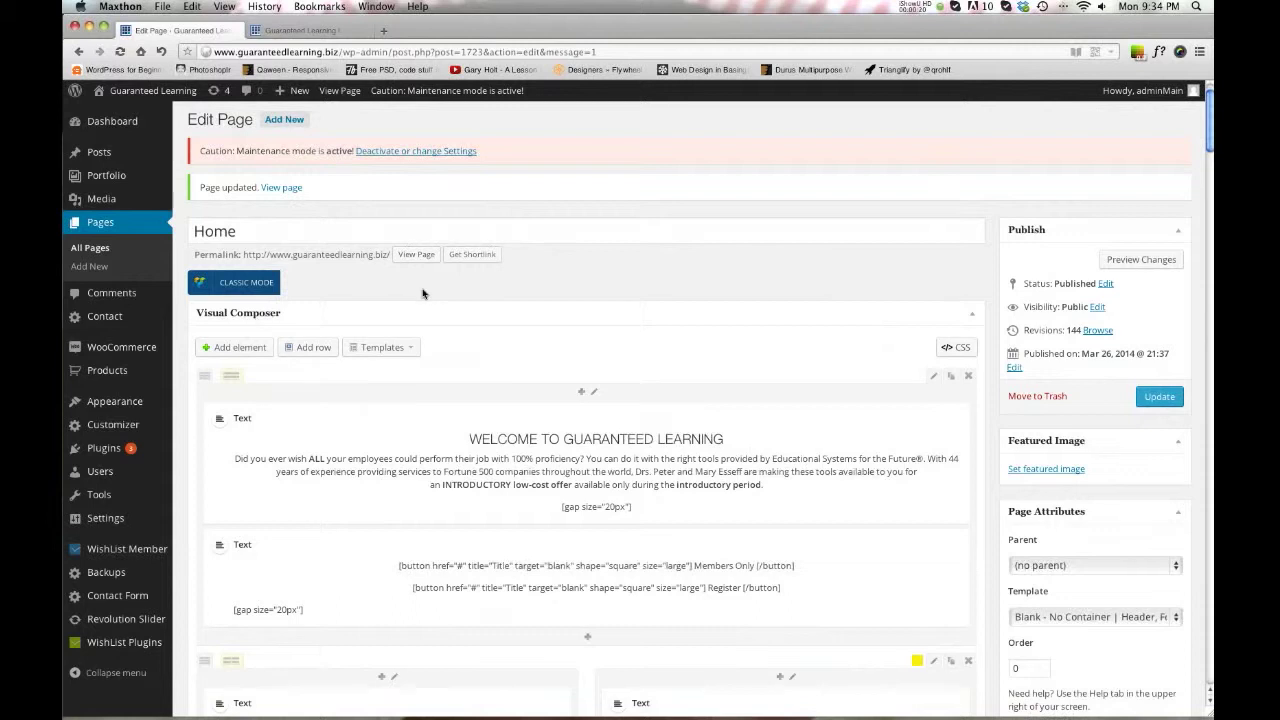
click(253, 284)
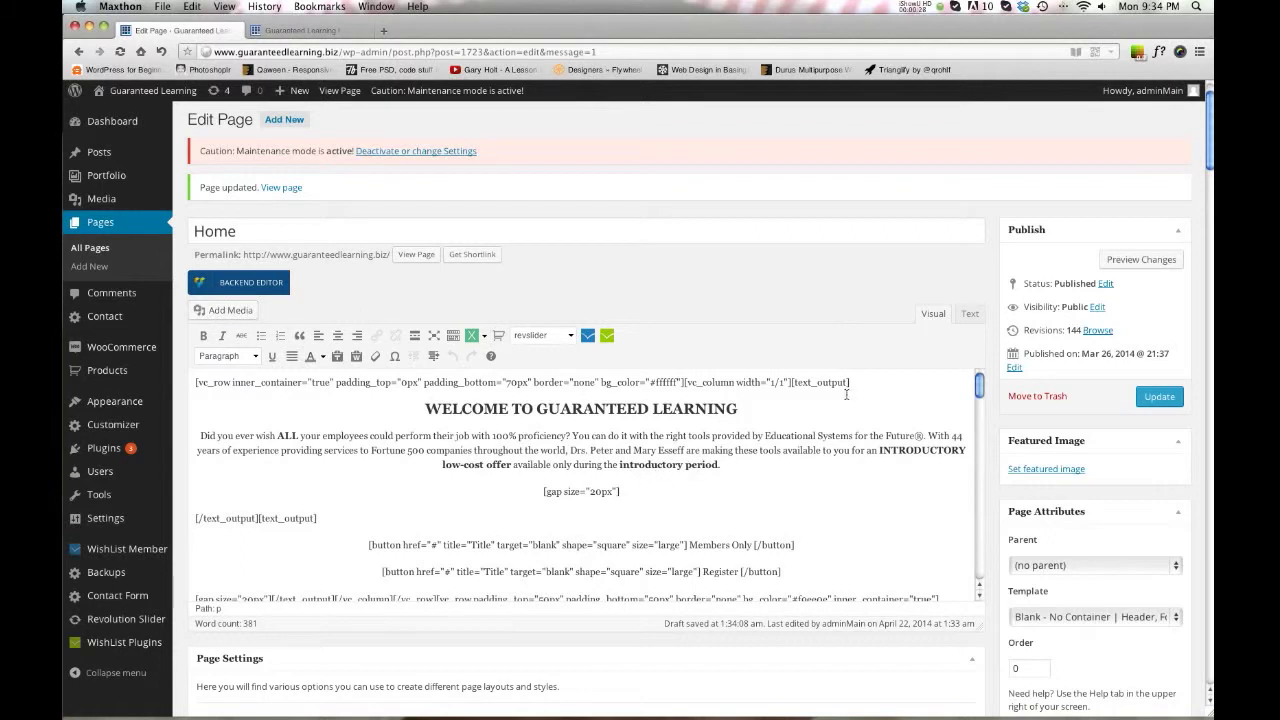
click(968, 315)
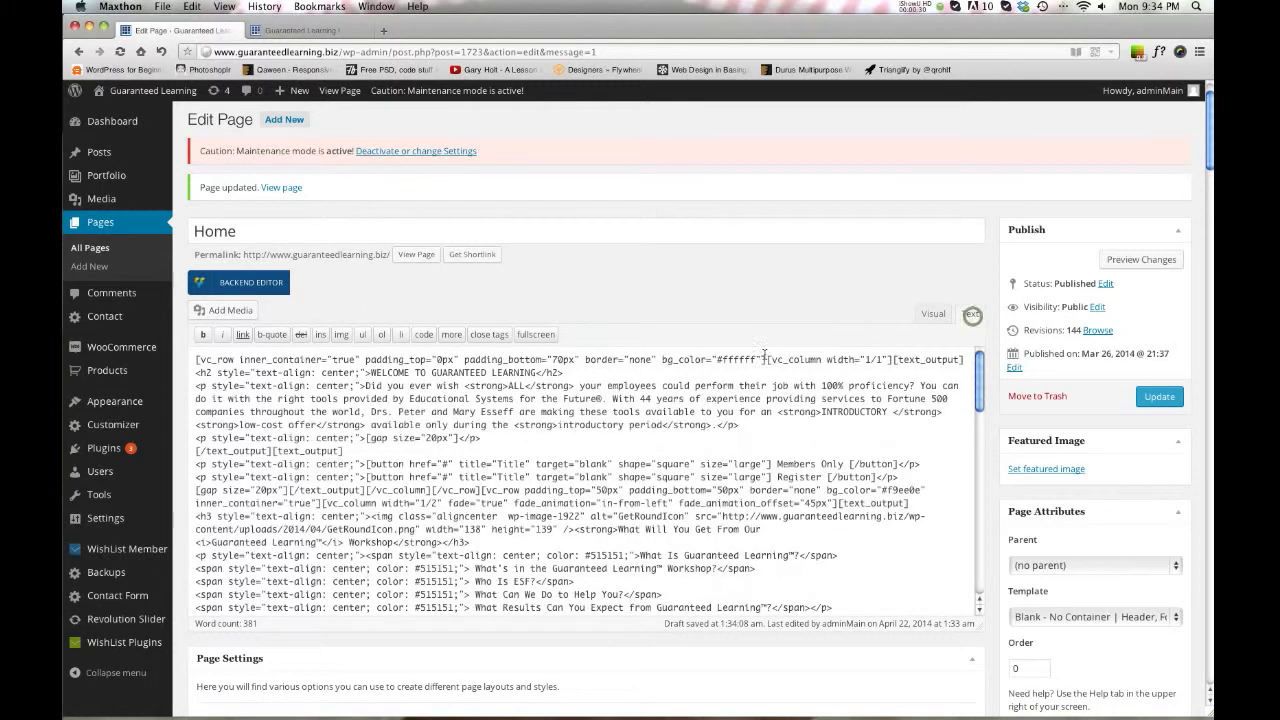
click(920, 316)
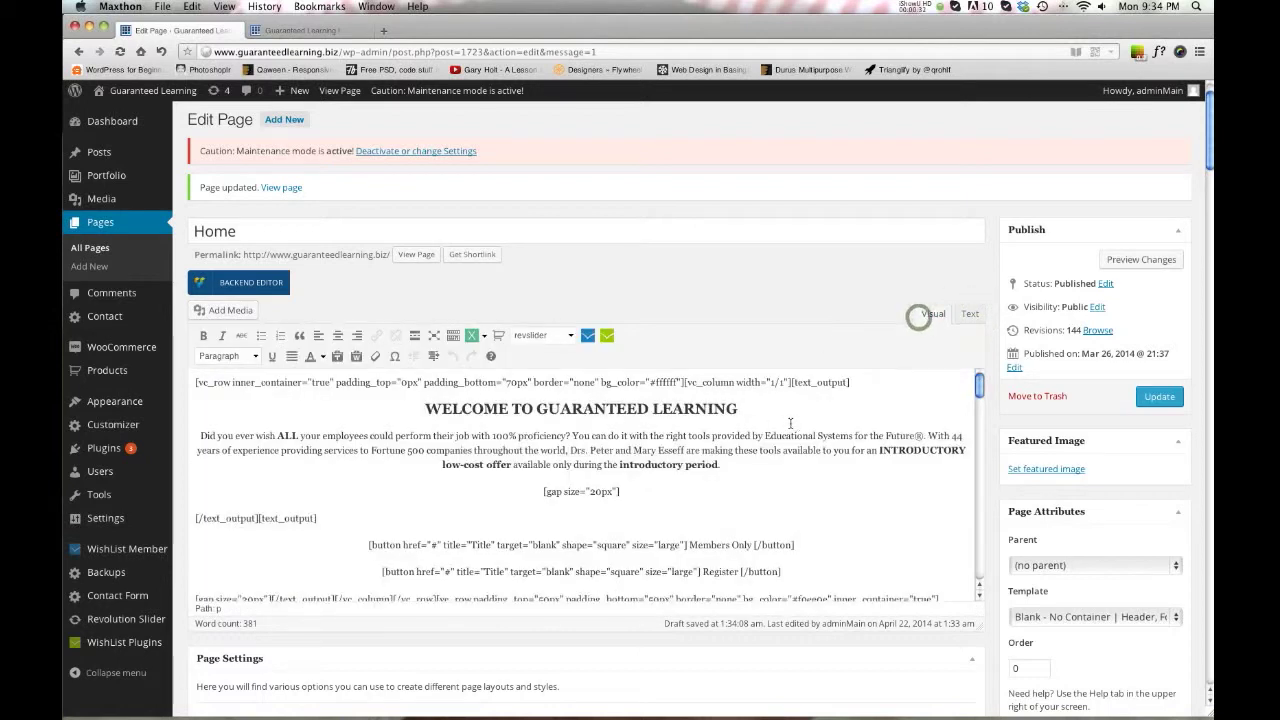
click(251, 286)
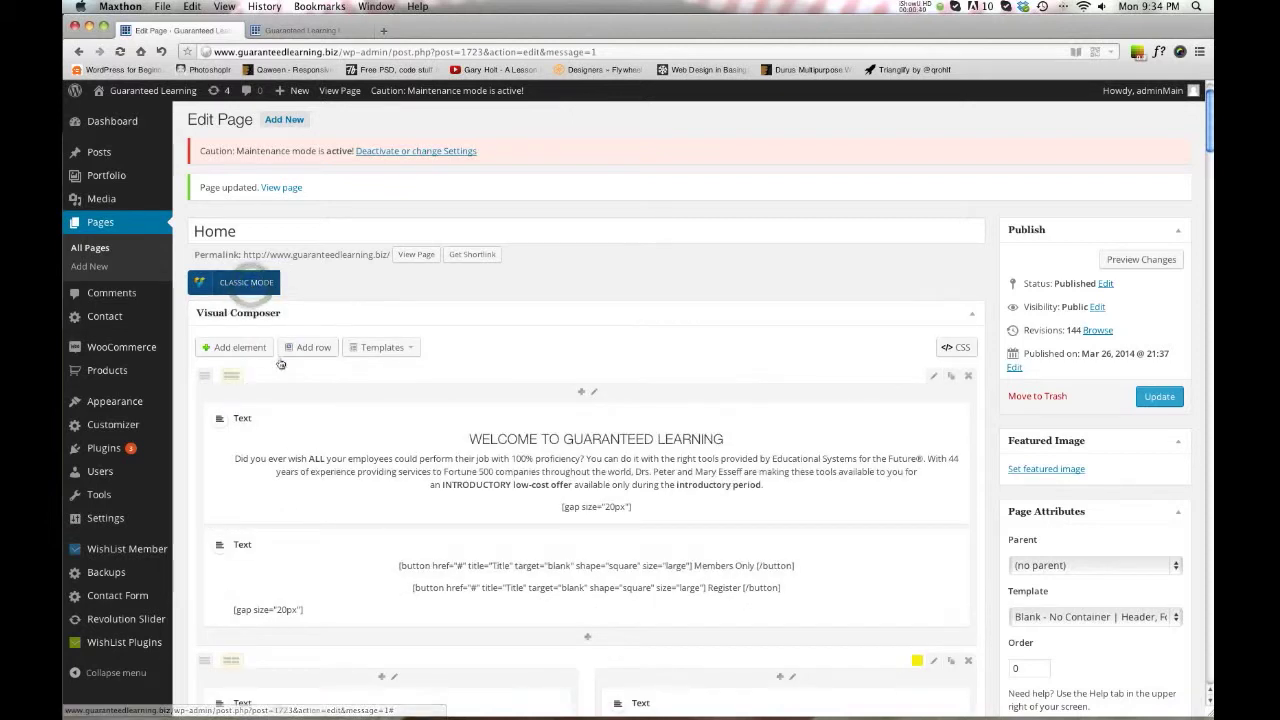
Switch to the live Guaranteed Learning home page and examine its slider and welcome section with the two buttons
scroll(445, 356, down, 2)
scroll(447, 357, down, 1)
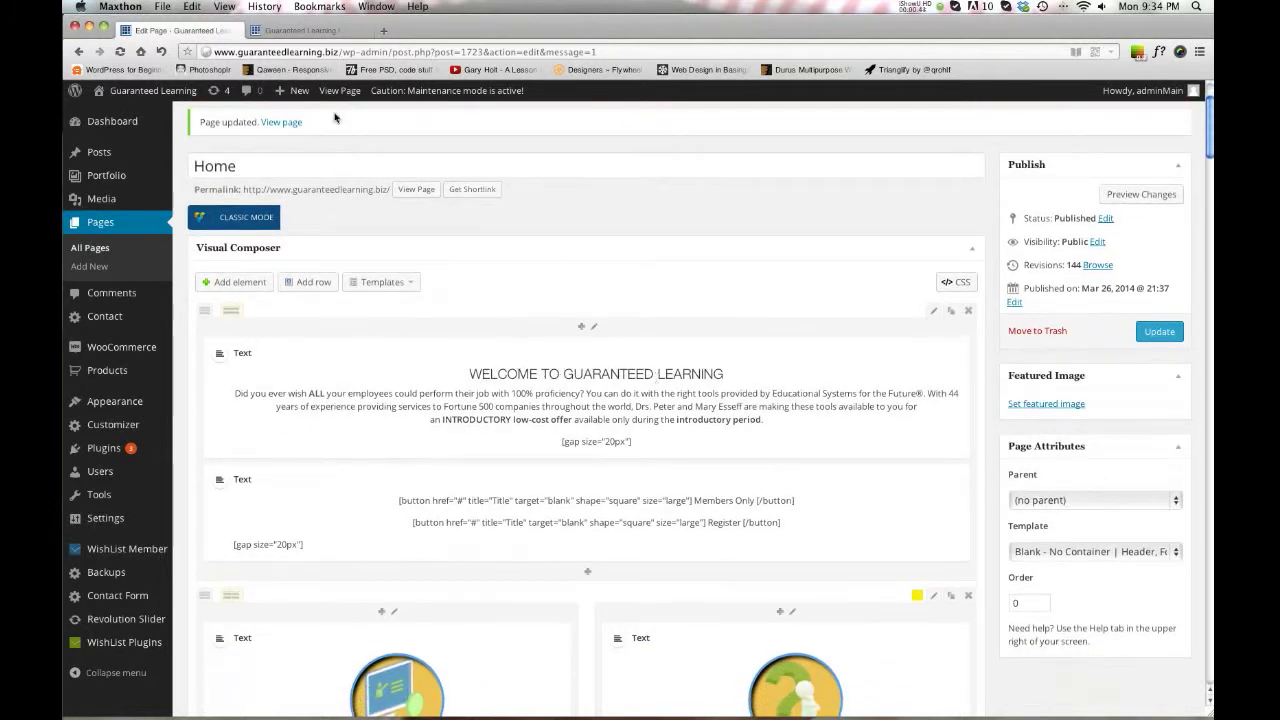
click(297, 34)
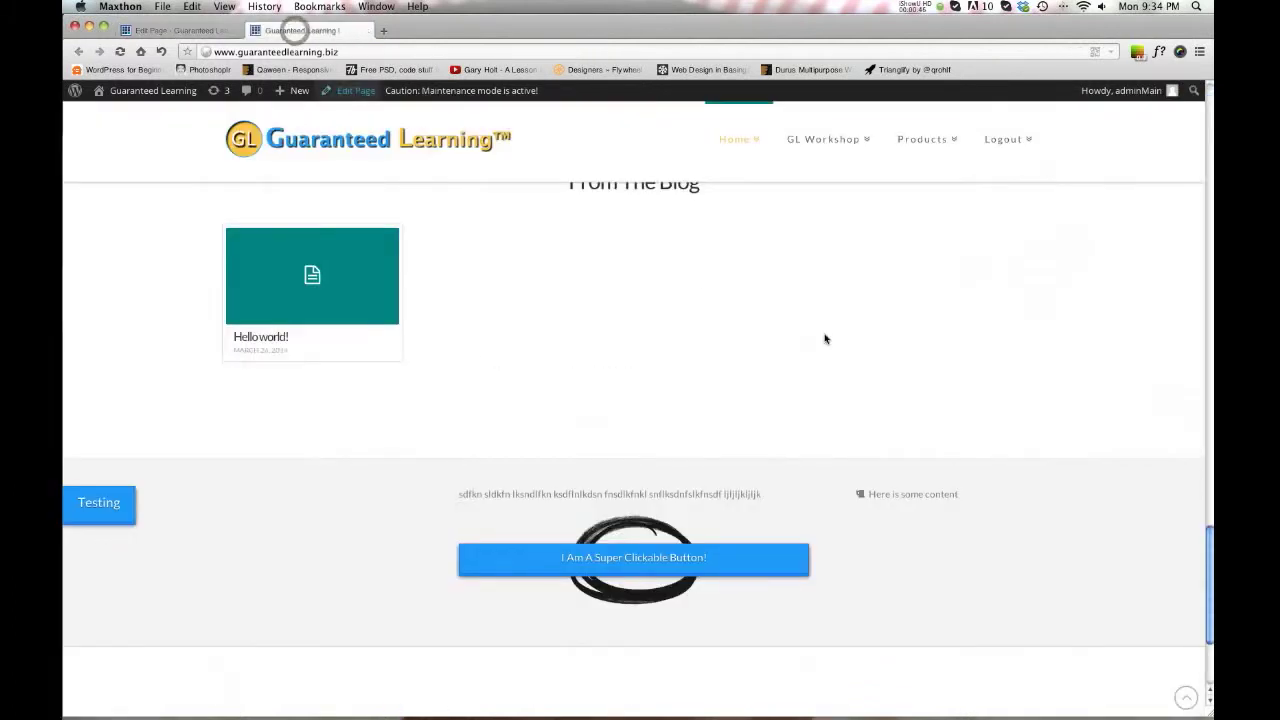
scroll(823, 337, up, 15)
scroll(822, 328, down, 4)
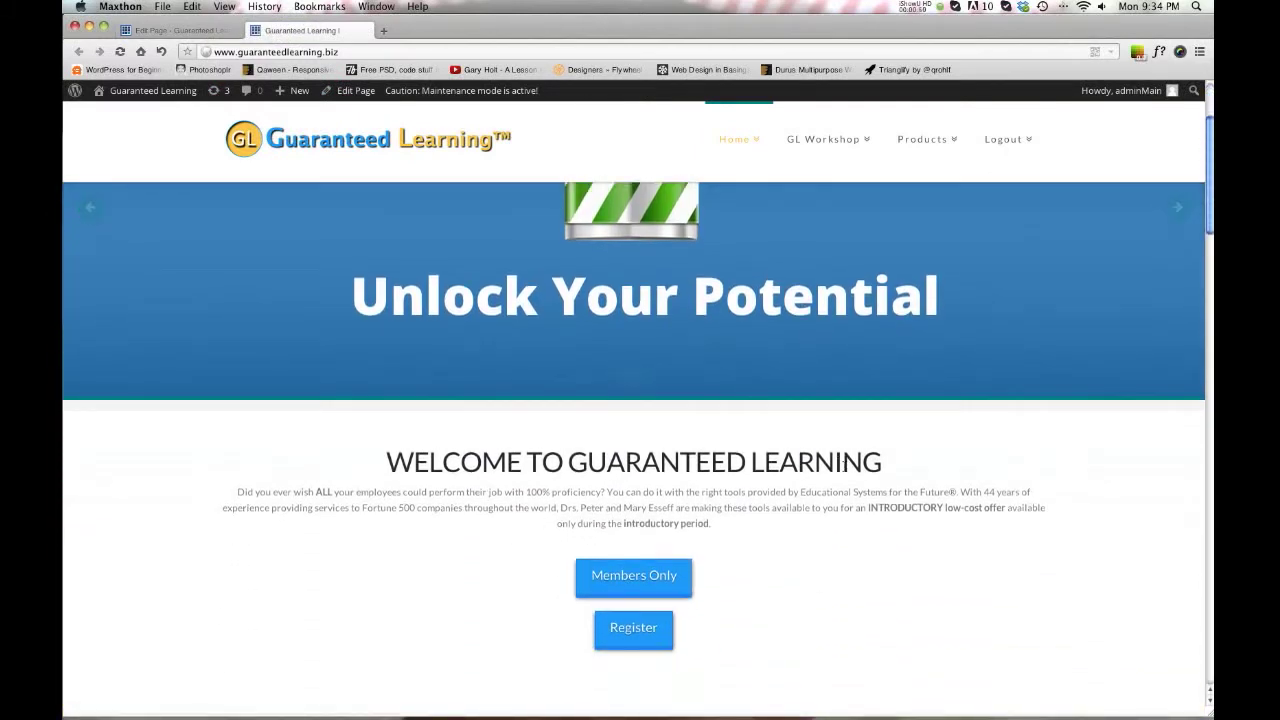
scroll(582, 500, down, 1)
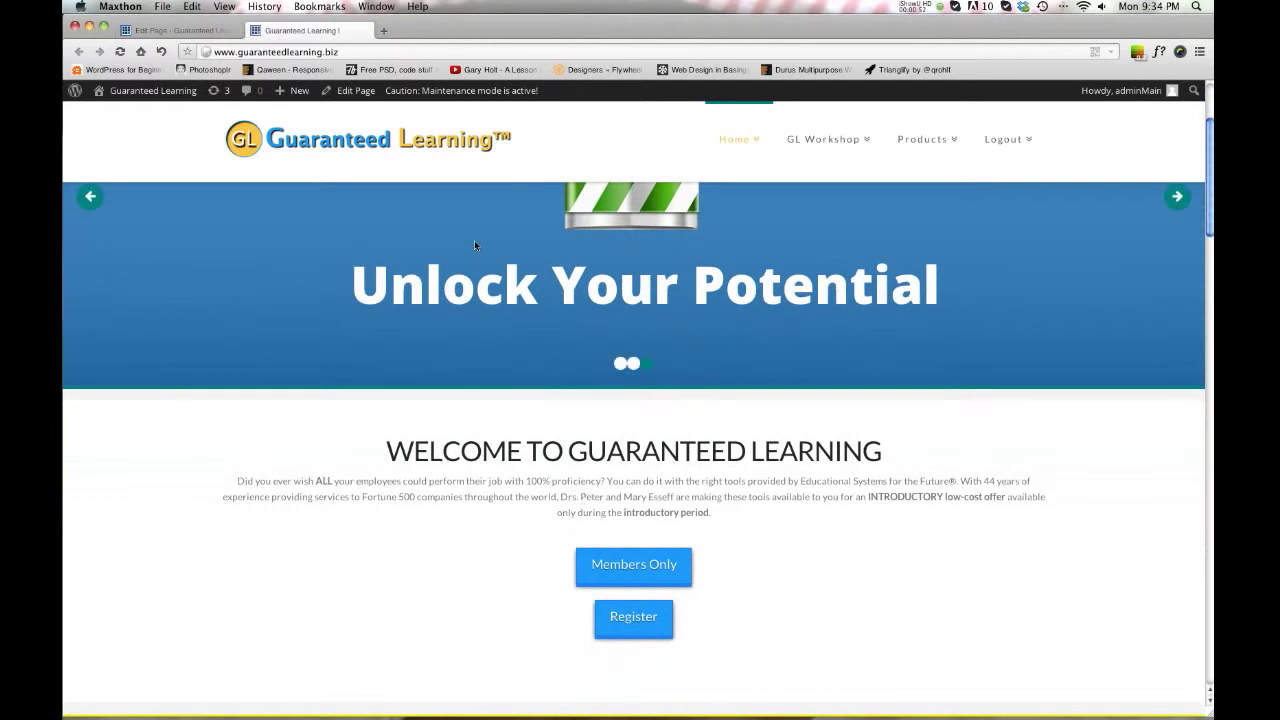
Return to the Home page editor and collapse the Revisions section below the page settings
click(168, 30)
scroll(514, 370, down, 15)
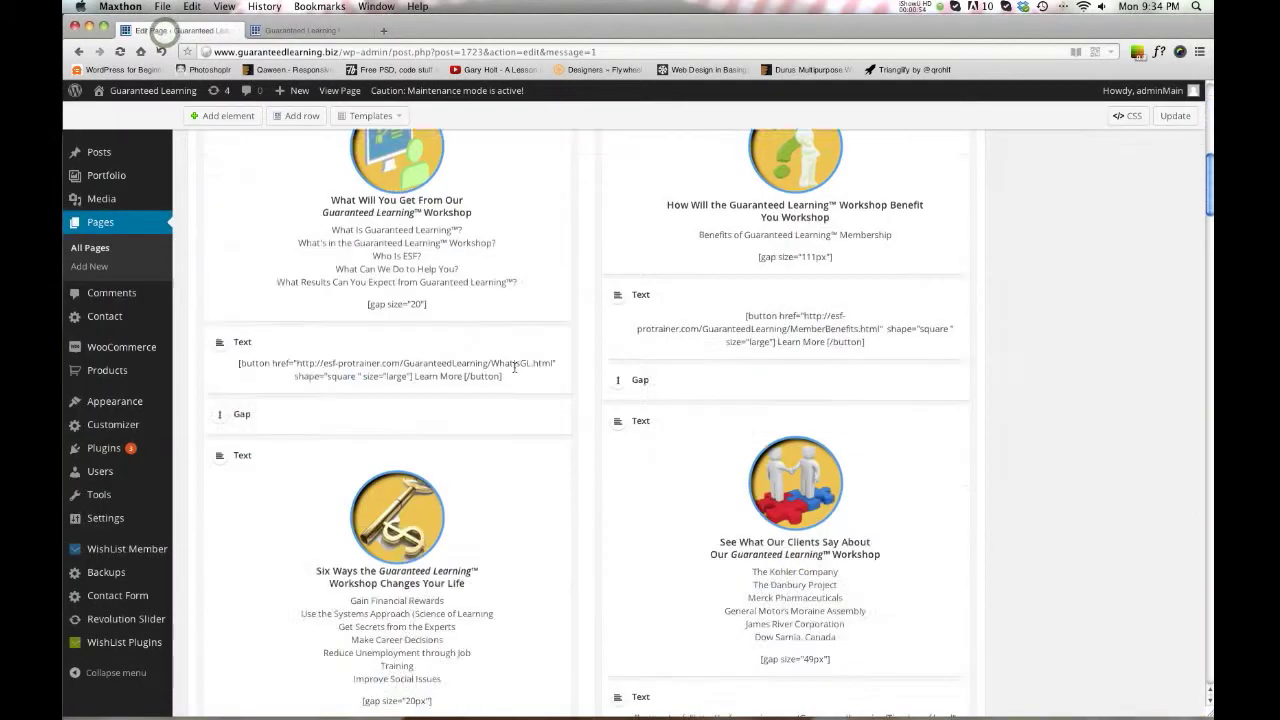
scroll(514, 370, down, 10)
scroll(514, 370, up, 6)
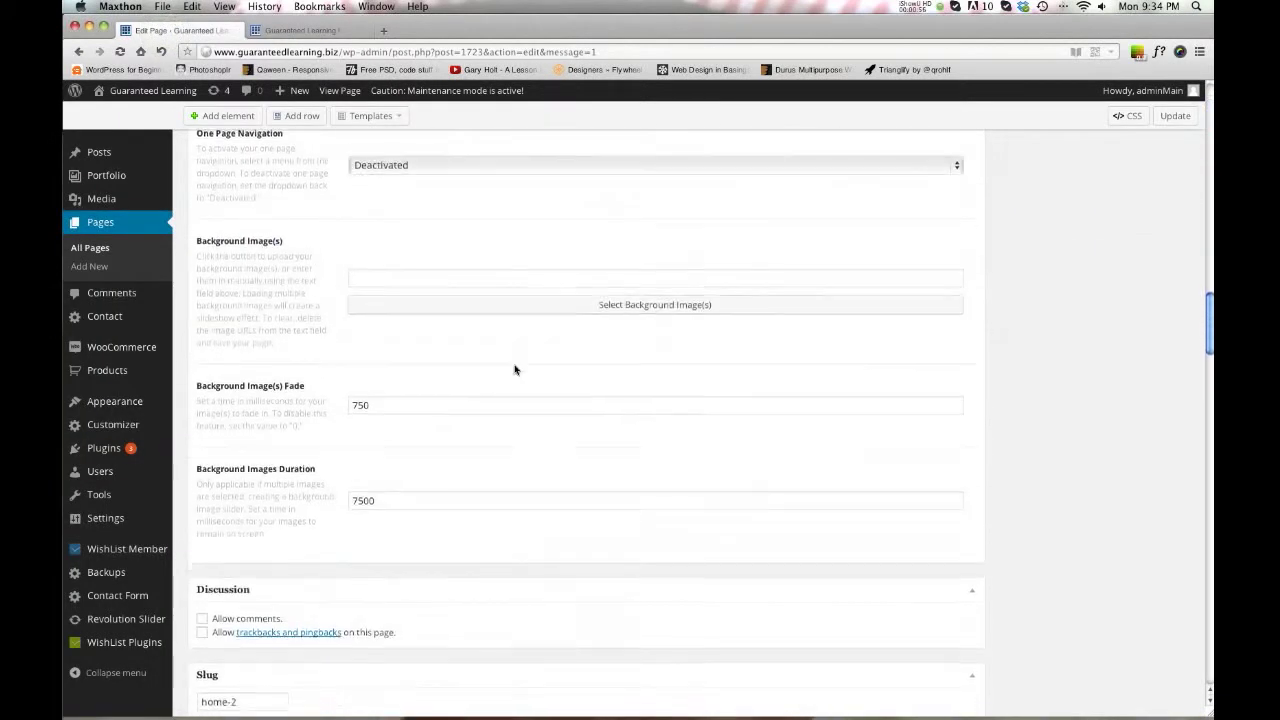
scroll(514, 370, down, 1)
scroll(514, 370, up, 8)
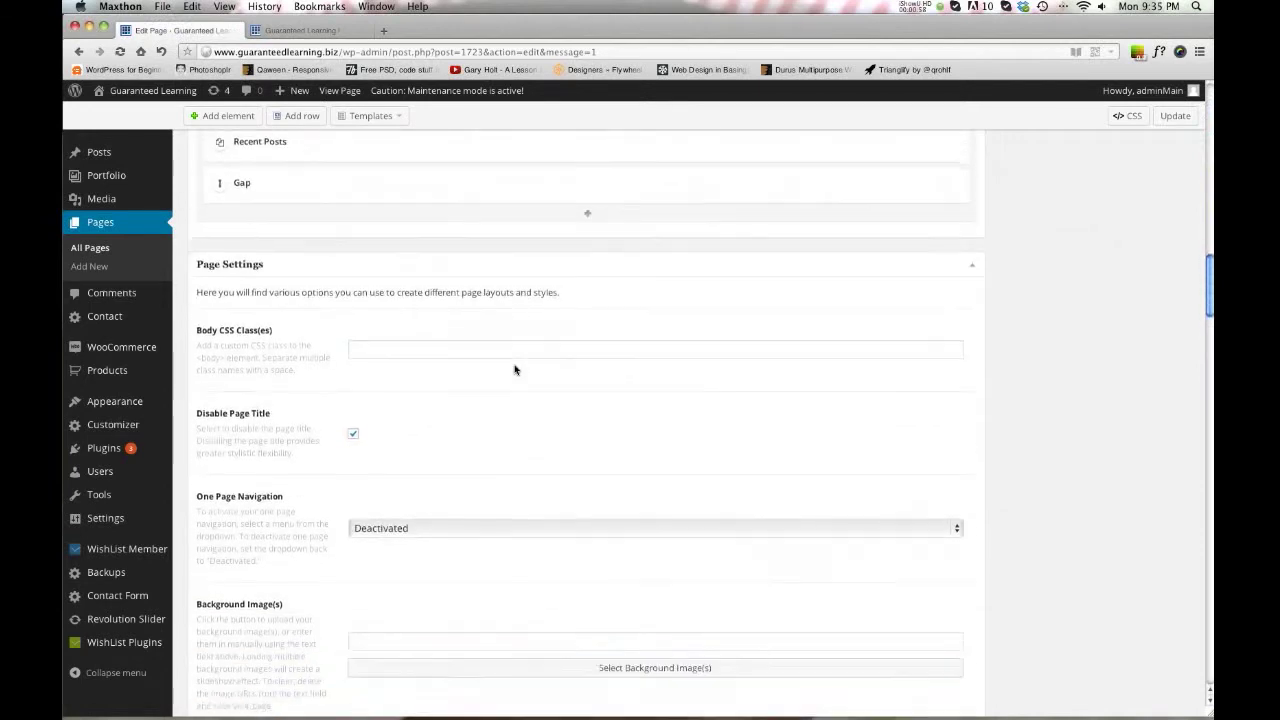
scroll(514, 370, down, 8)
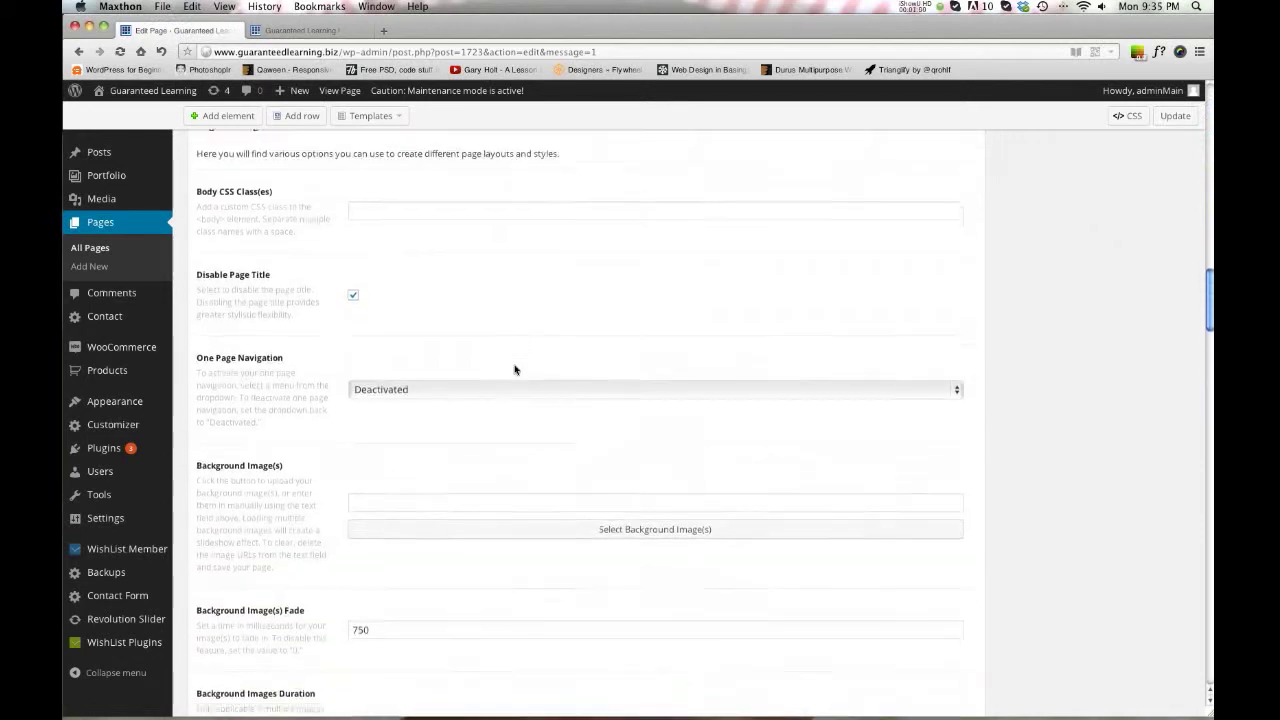
scroll(514, 370, down, 2)
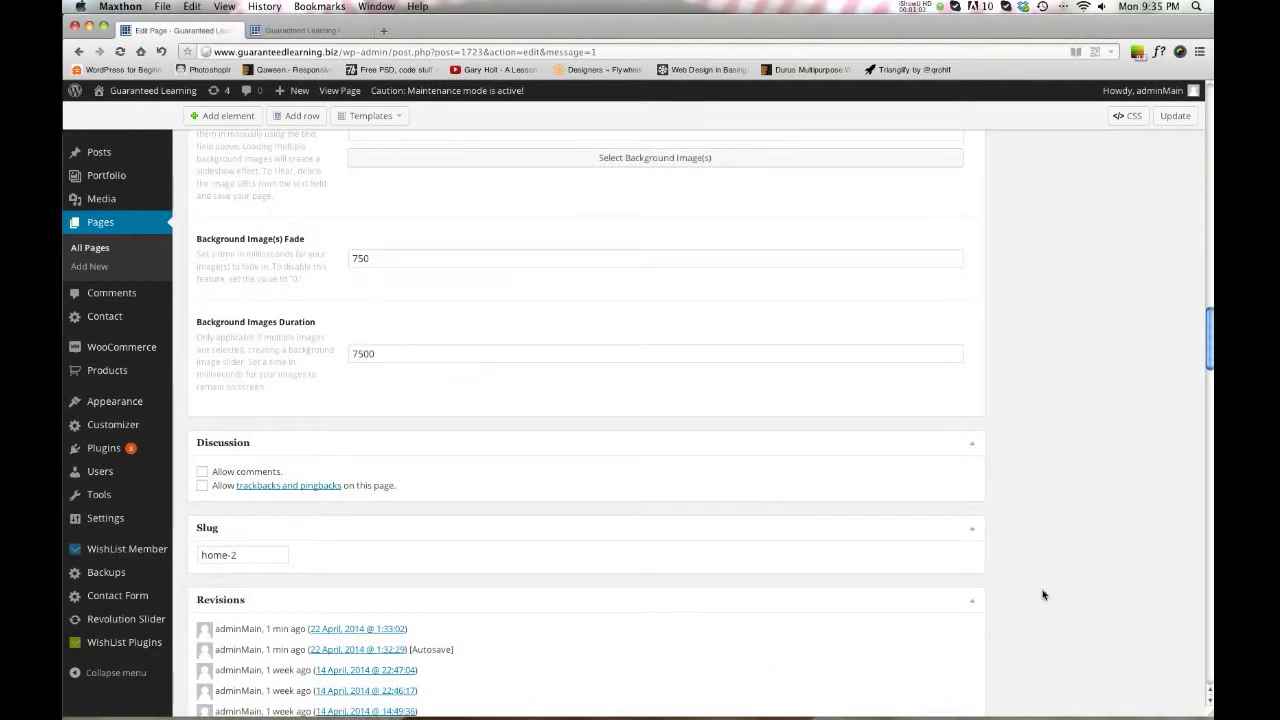
click(974, 601)
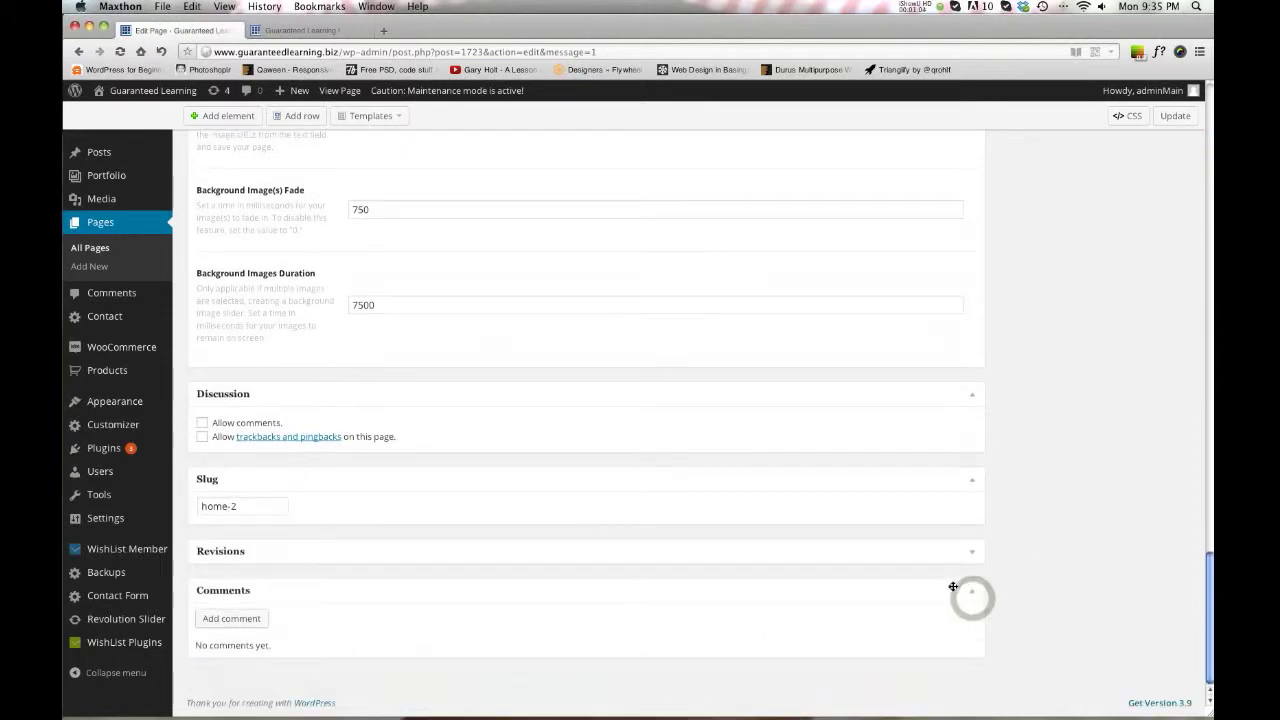
Show the Slider Settings: Above Masthead and Slider Settings: Below Masthead sections through the Home page's screen options
scroll(609, 567, up, 1)
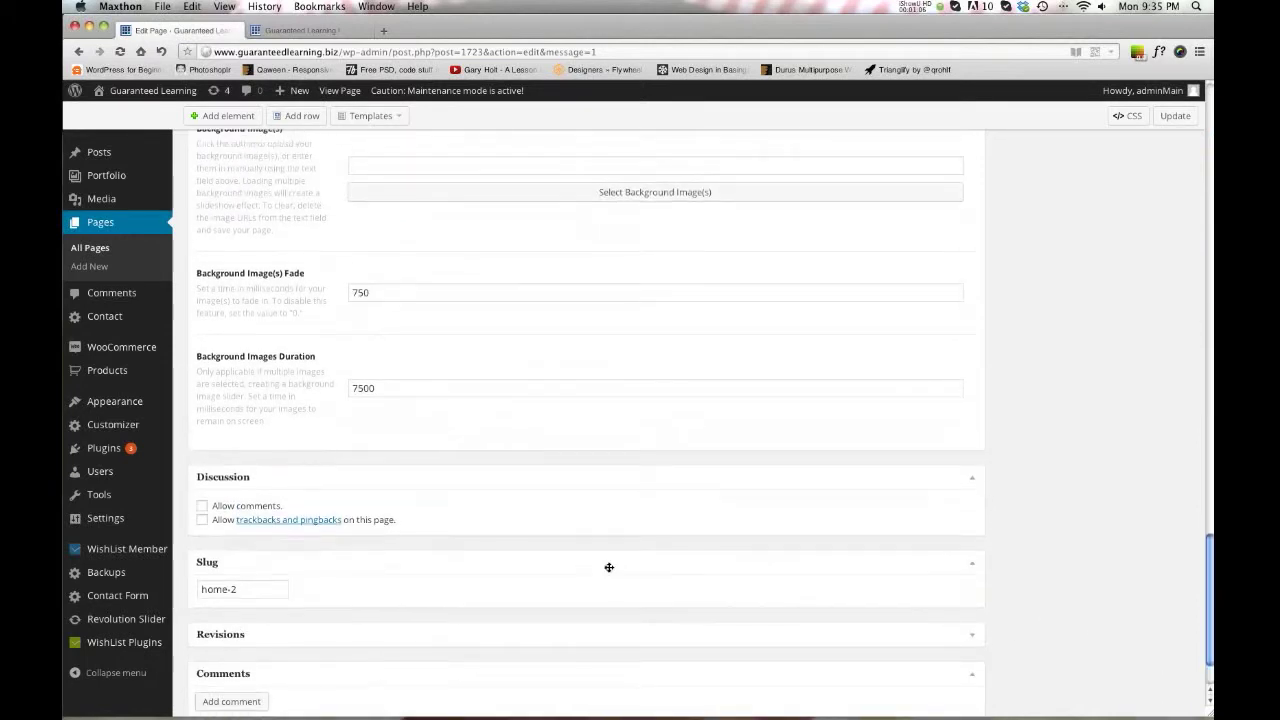
scroll(609, 567, up, 5)
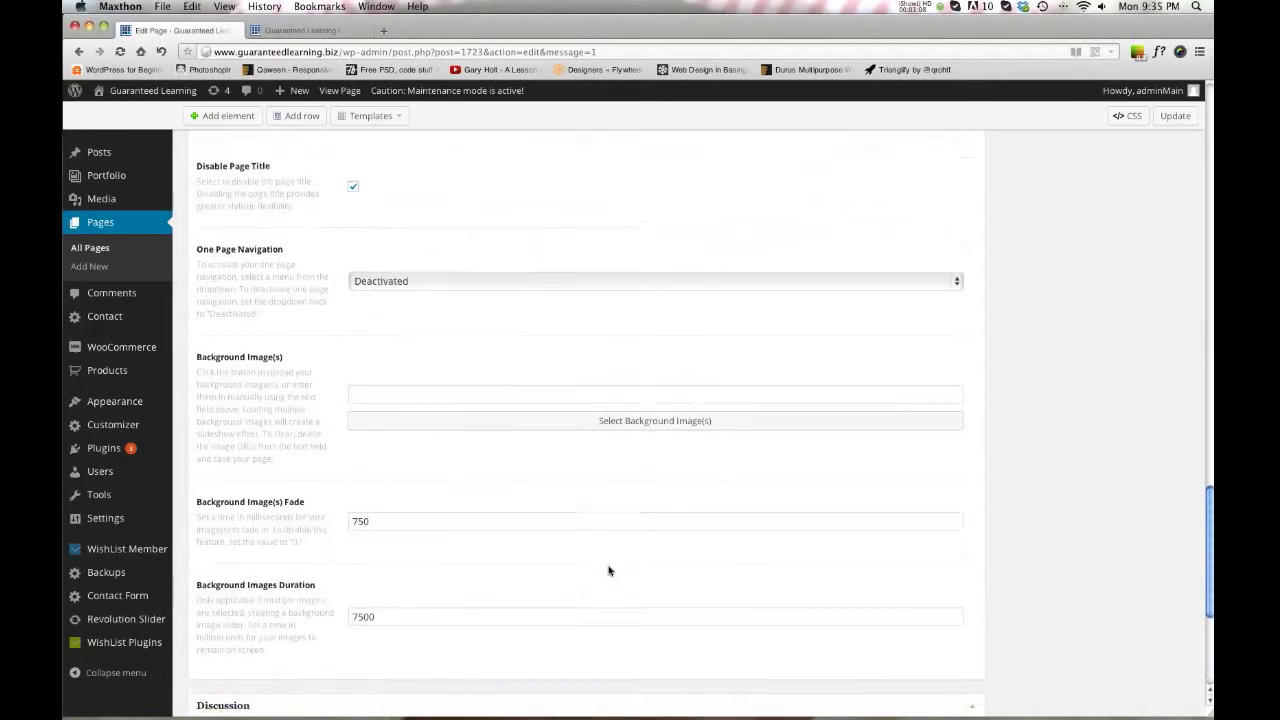
scroll(609, 570, up, 15)
scroll(609, 570, up, 15)
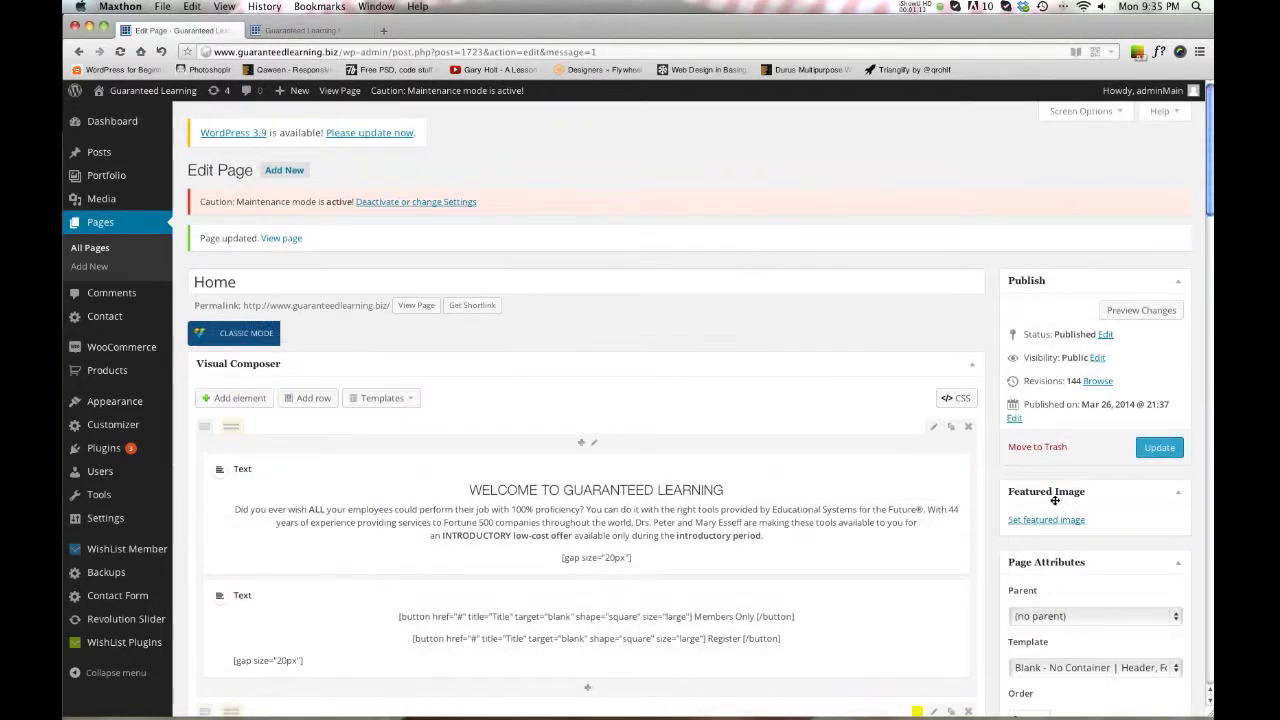
click(1100, 114)
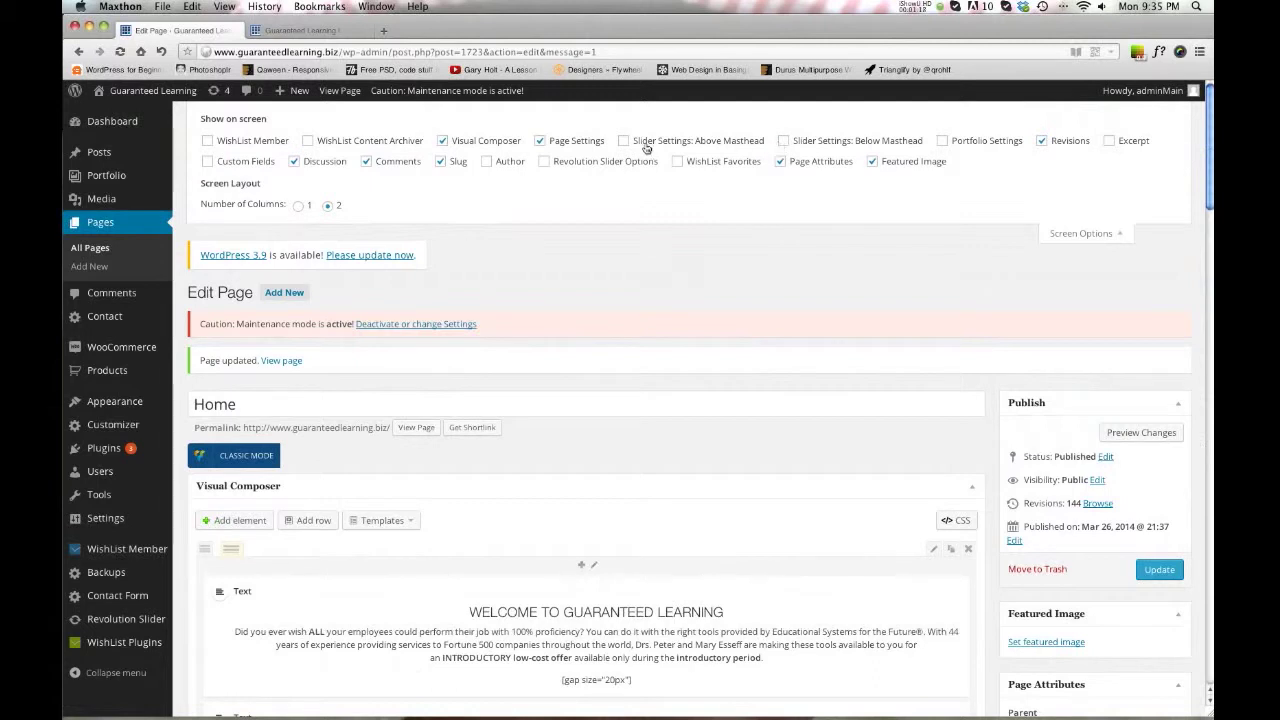
click(622, 141)
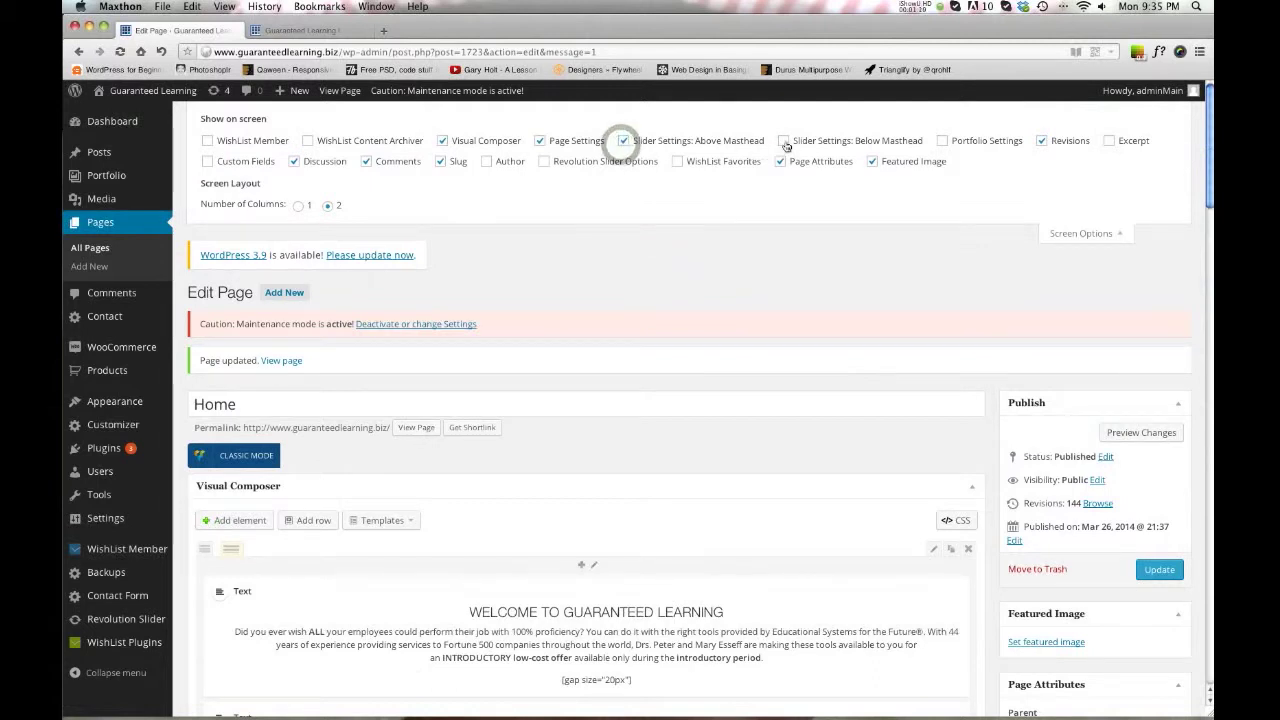
click(784, 141)
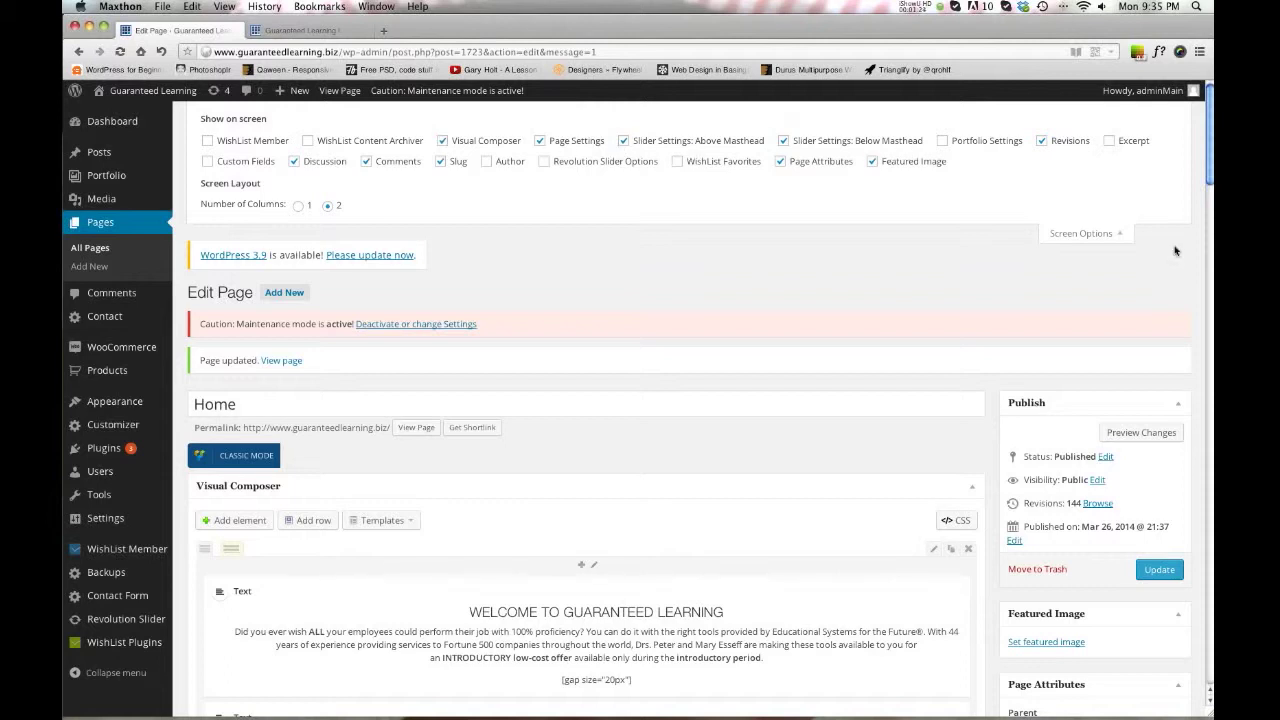
click(1062, 229)
Examine the slider selection and the other options in the Slider Settings: Below Masthead section
scroll(857, 194, down, 10)
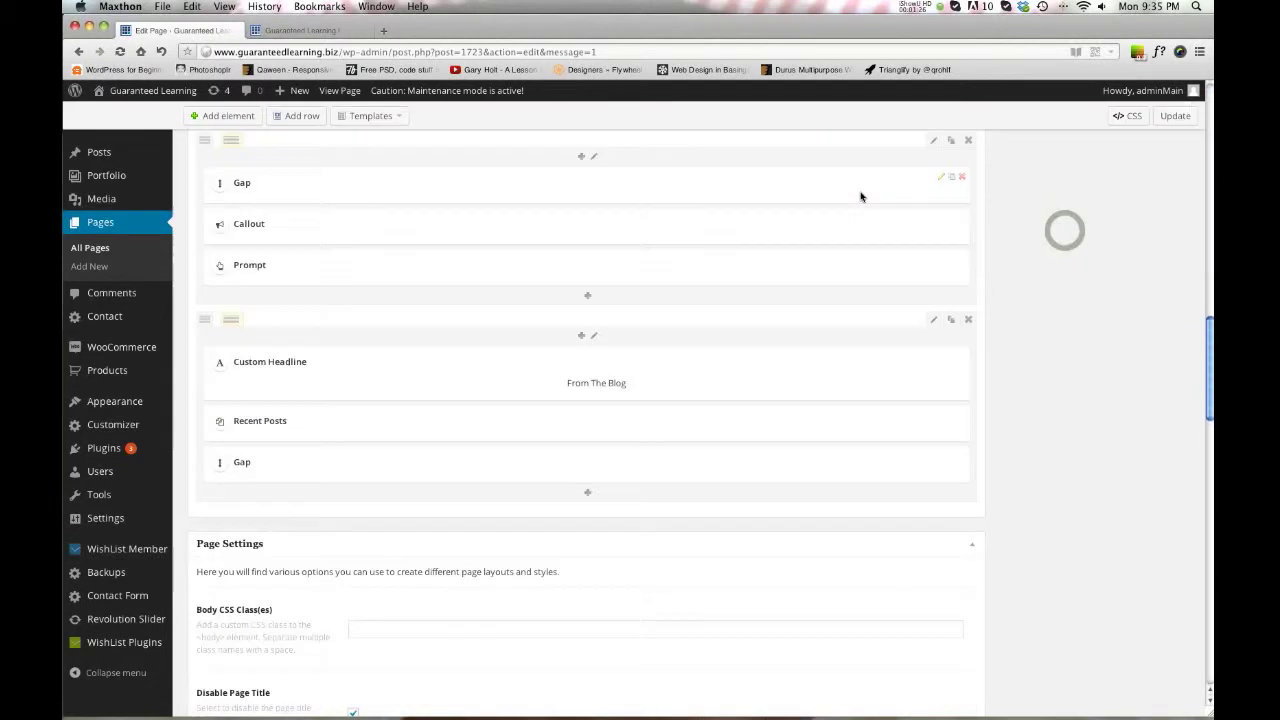
scroll(860, 197, down, 15)
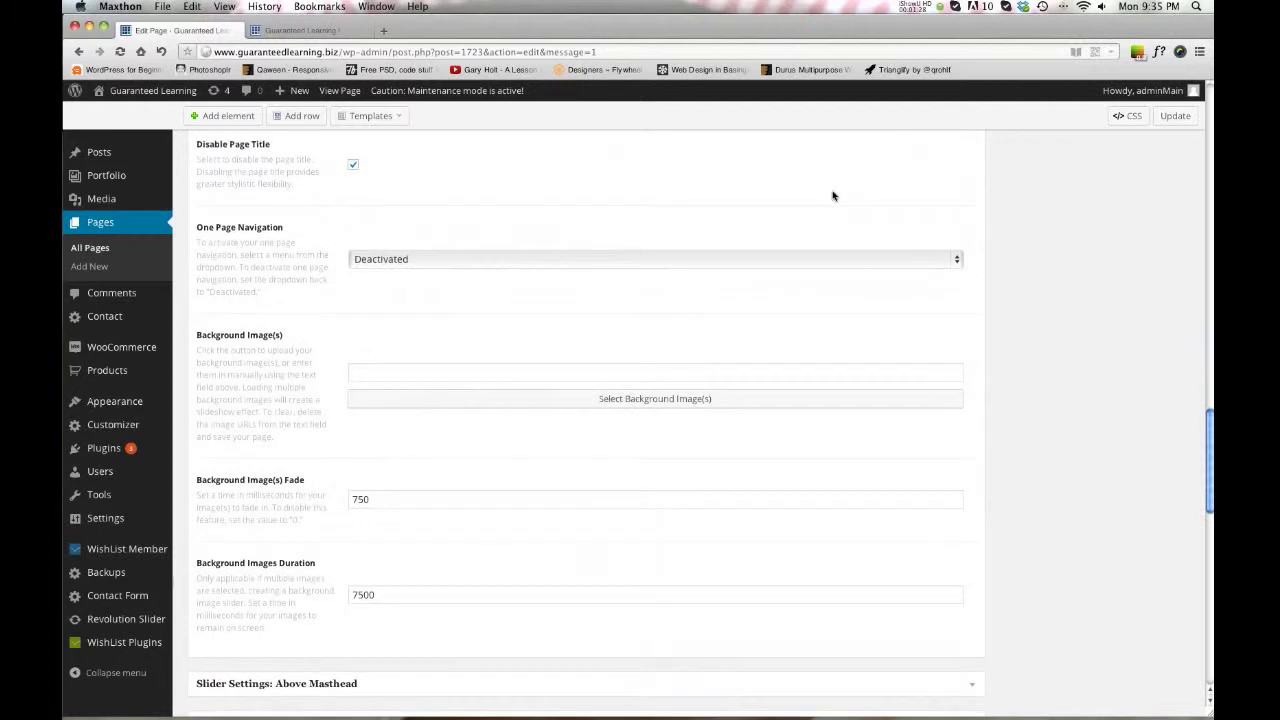
scroll(832, 196, down, 10)
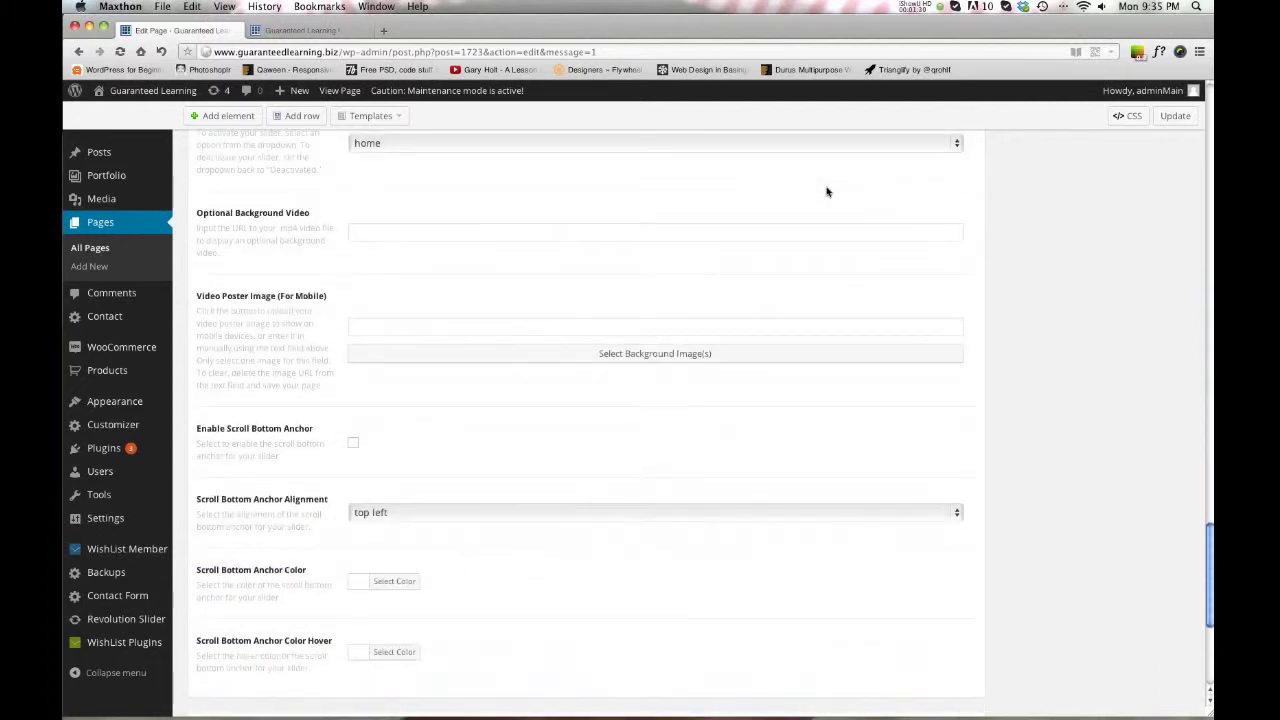
scroll(825, 191, down, 3)
scroll(826, 191, up, 5)
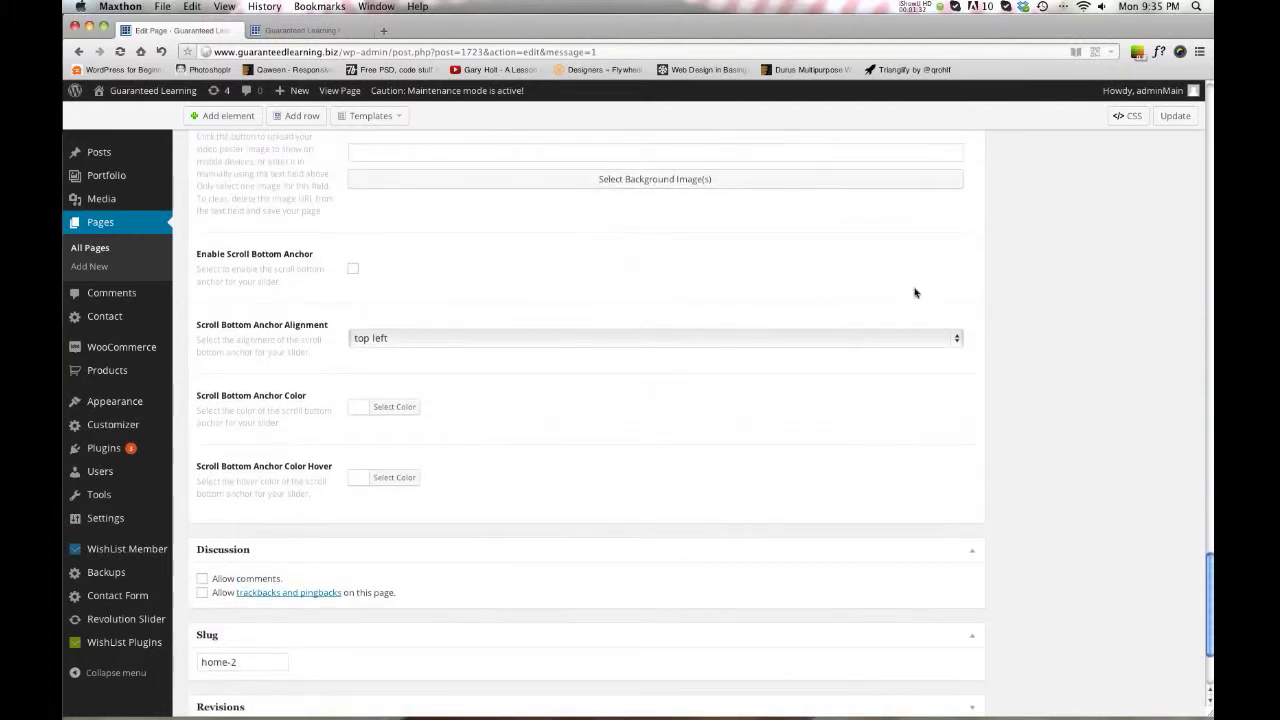
scroll(805, 247, up, 6)
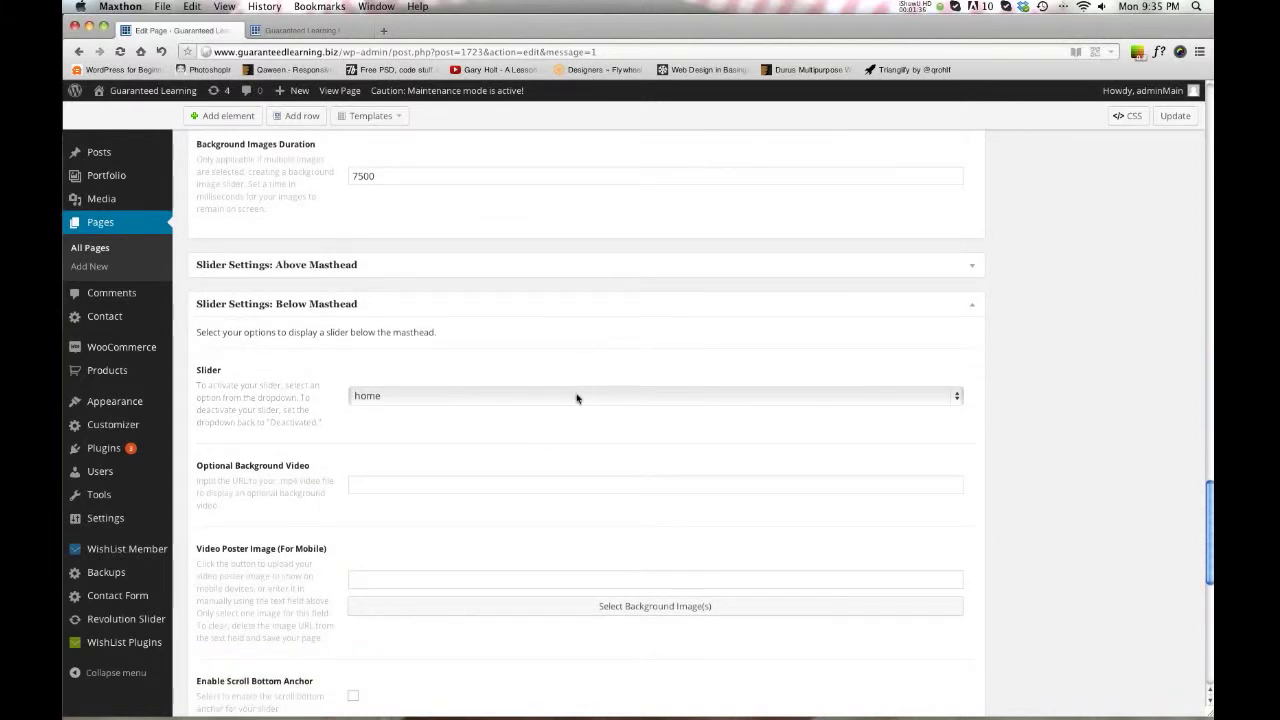
Compare the welcome and workshop rows in the Home page editor with the matching sections on the live page
scroll(576, 398, up, 15)
scroll(590, 400, down, 3)
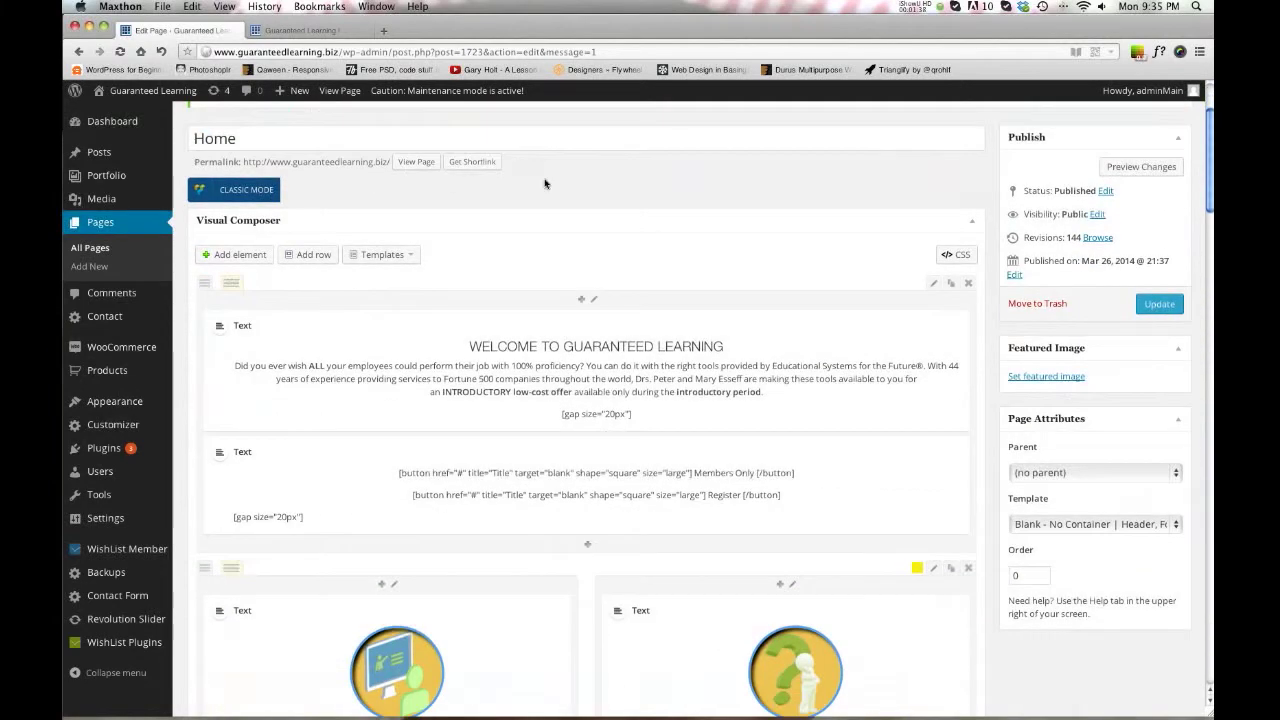
scroll(545, 183, down, 3)
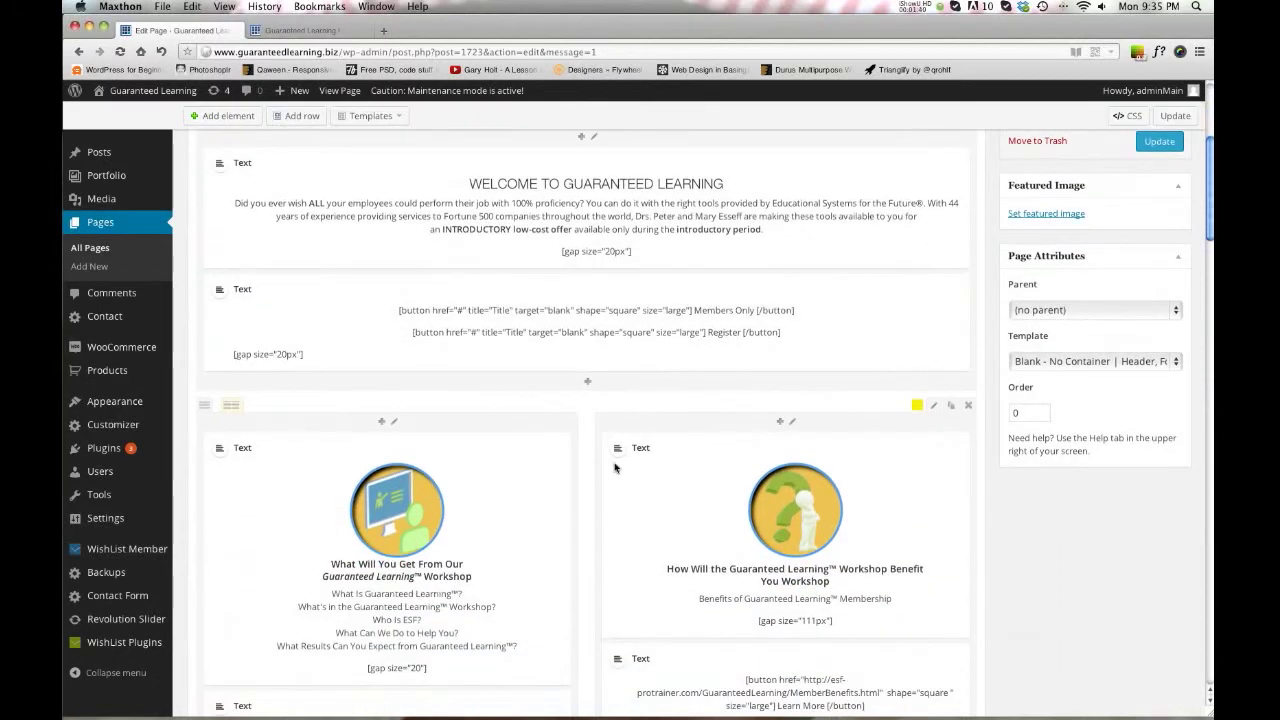
scroll(615, 468, down, 6)
click(305, 30)
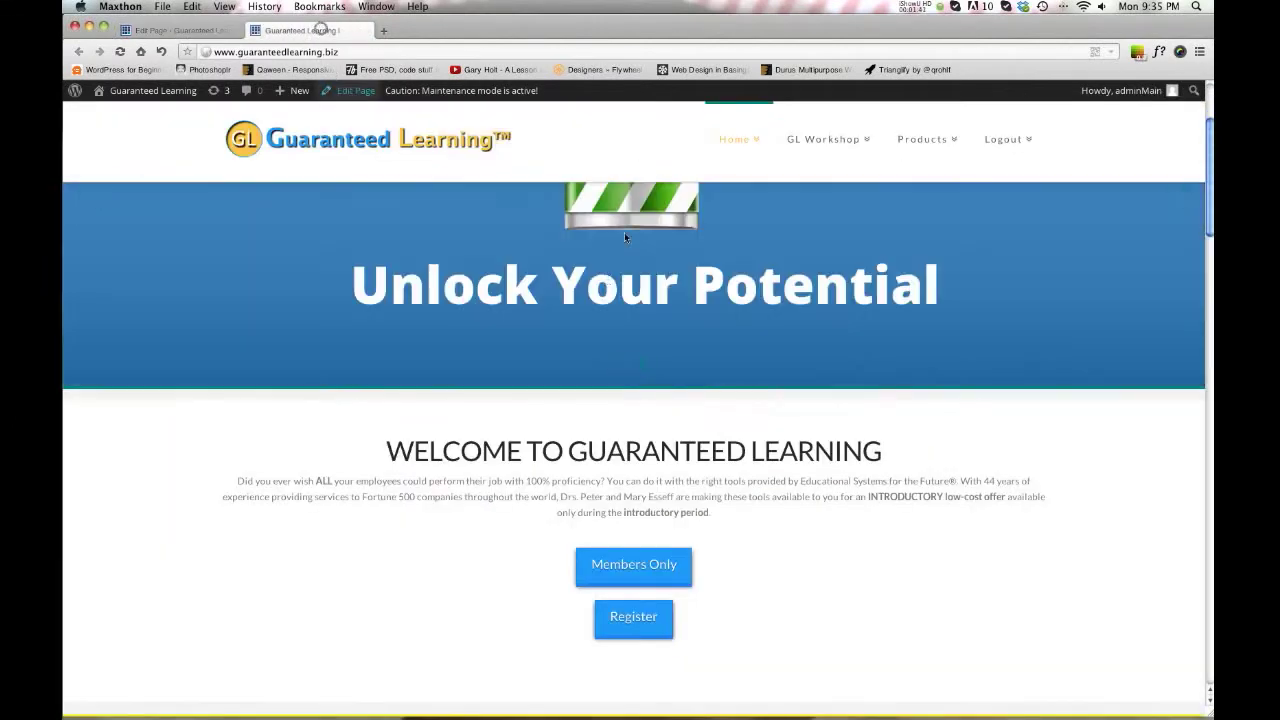
scroll(615, 290, down, 5)
scroll(600, 380, down, 2)
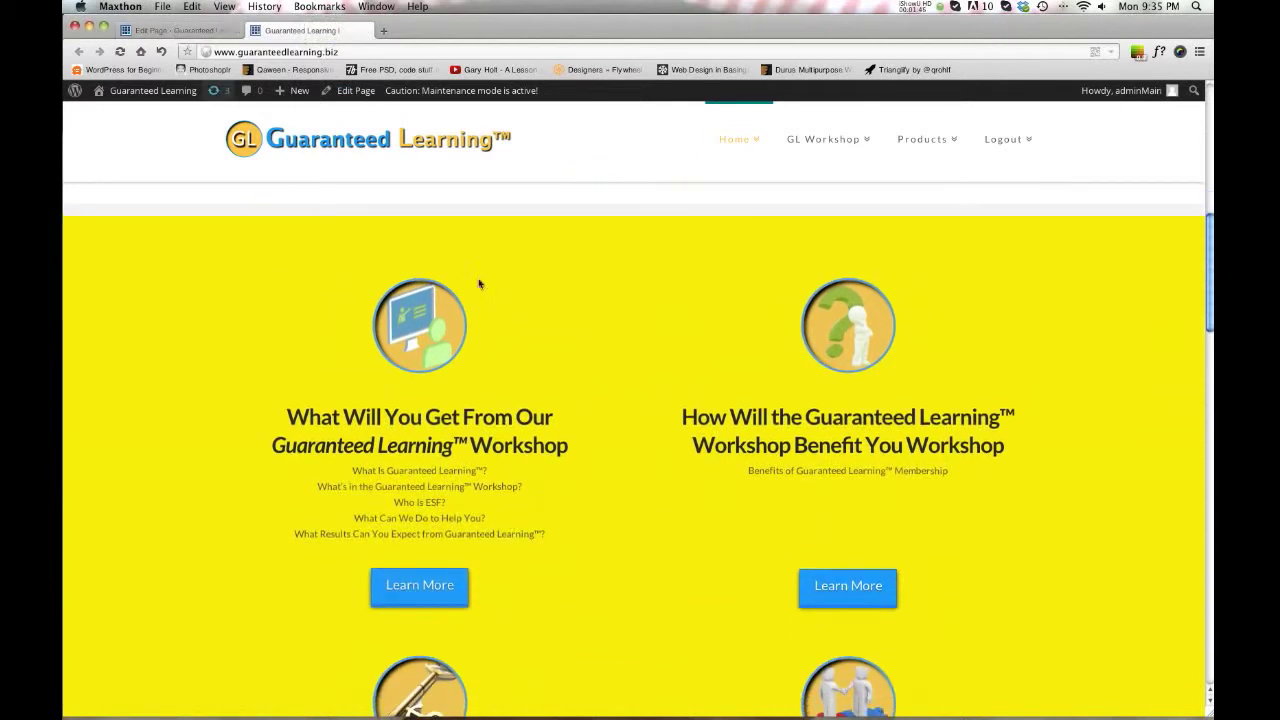
Return to the Home page editor and review its content rows from the welcome text down to Page Settings
click(175, 30)
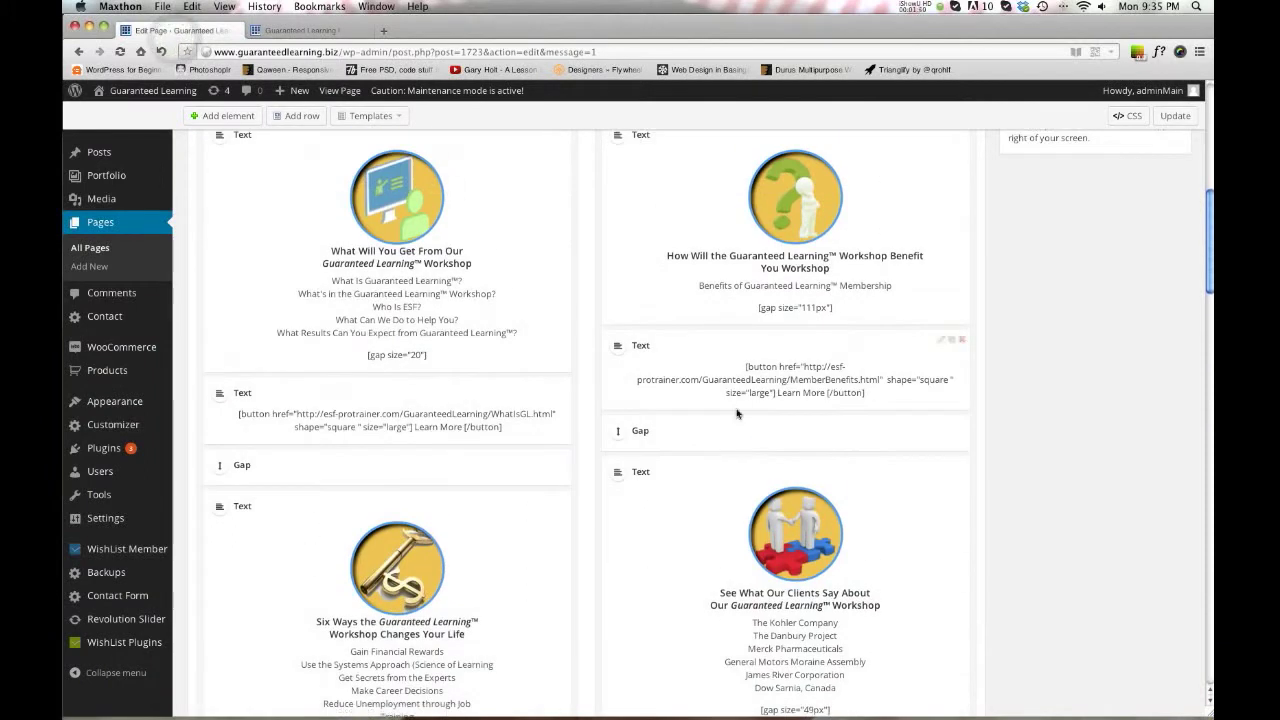
scroll(740, 409, up, 5)
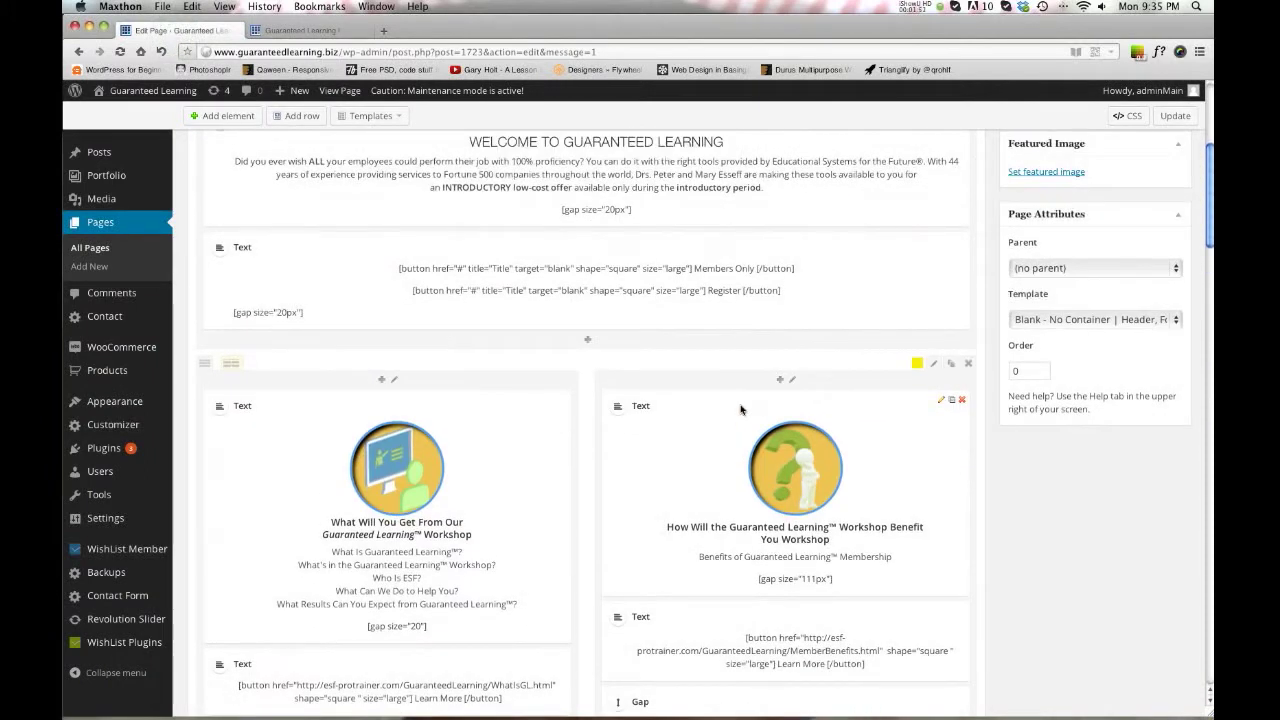
scroll(795, 425, up, 5)
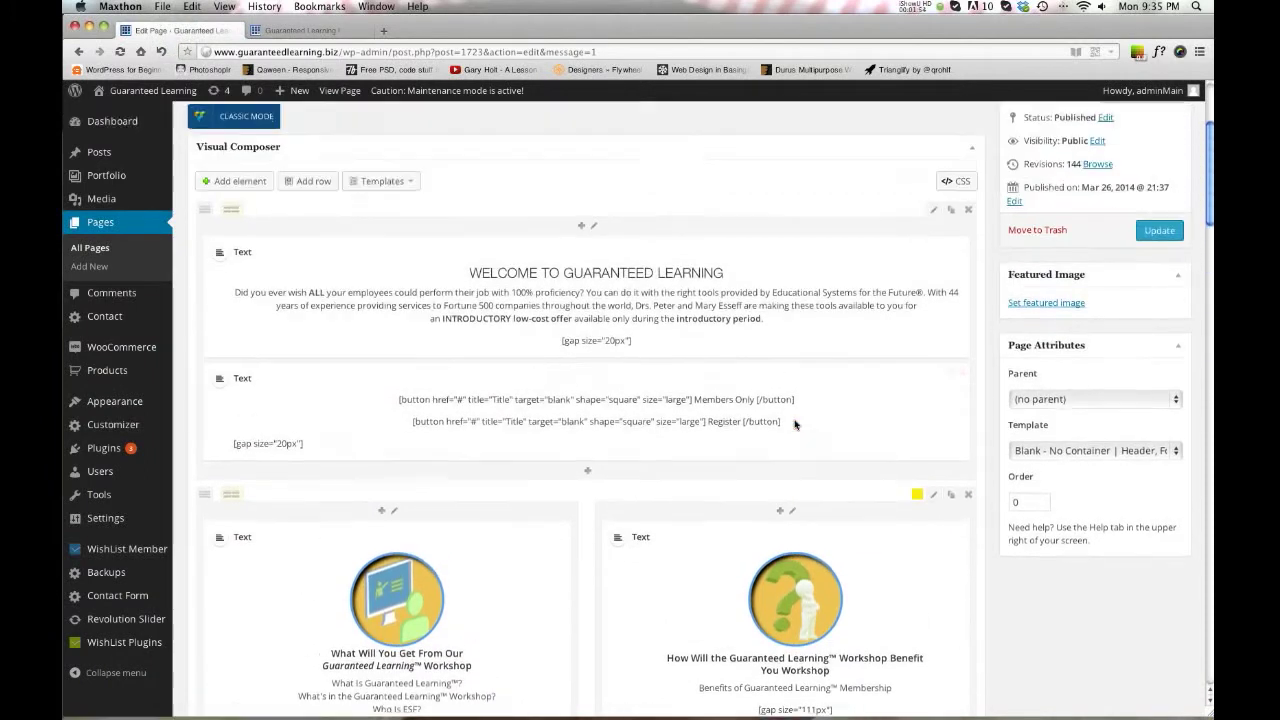
scroll(795, 425, down, 5)
scroll(796, 425, down, 15)
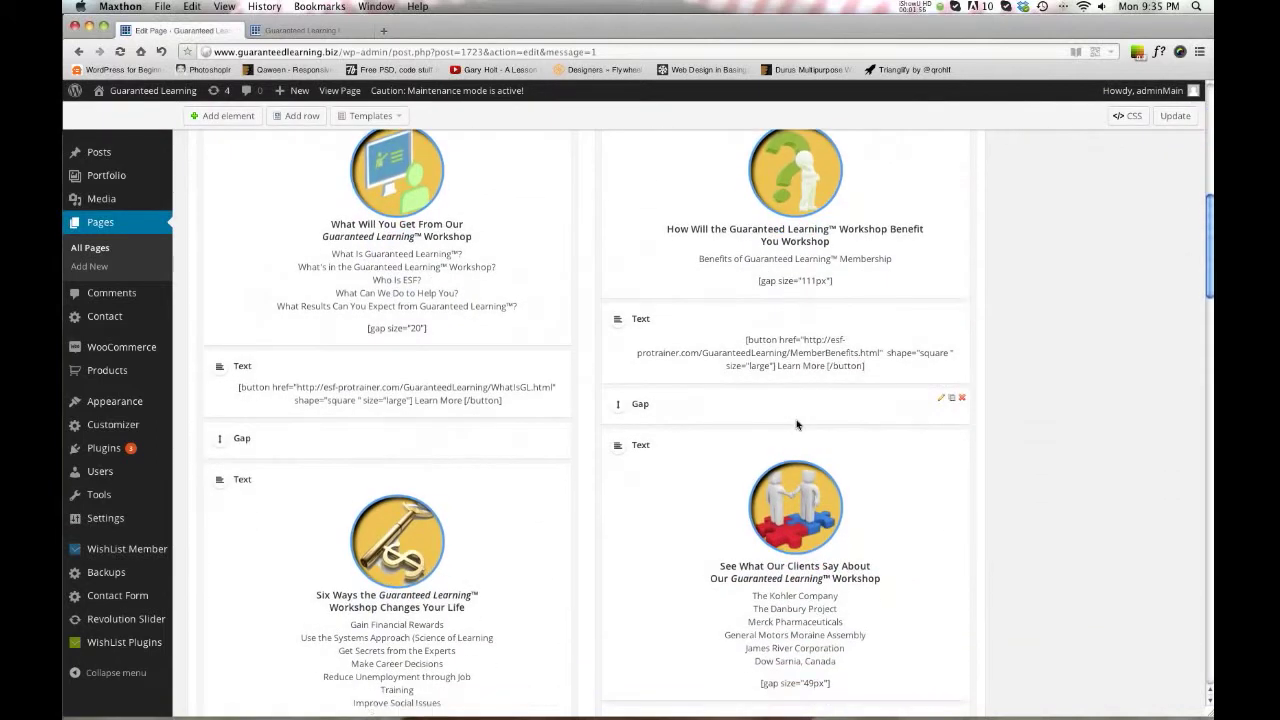
scroll(796, 425, down, 5)
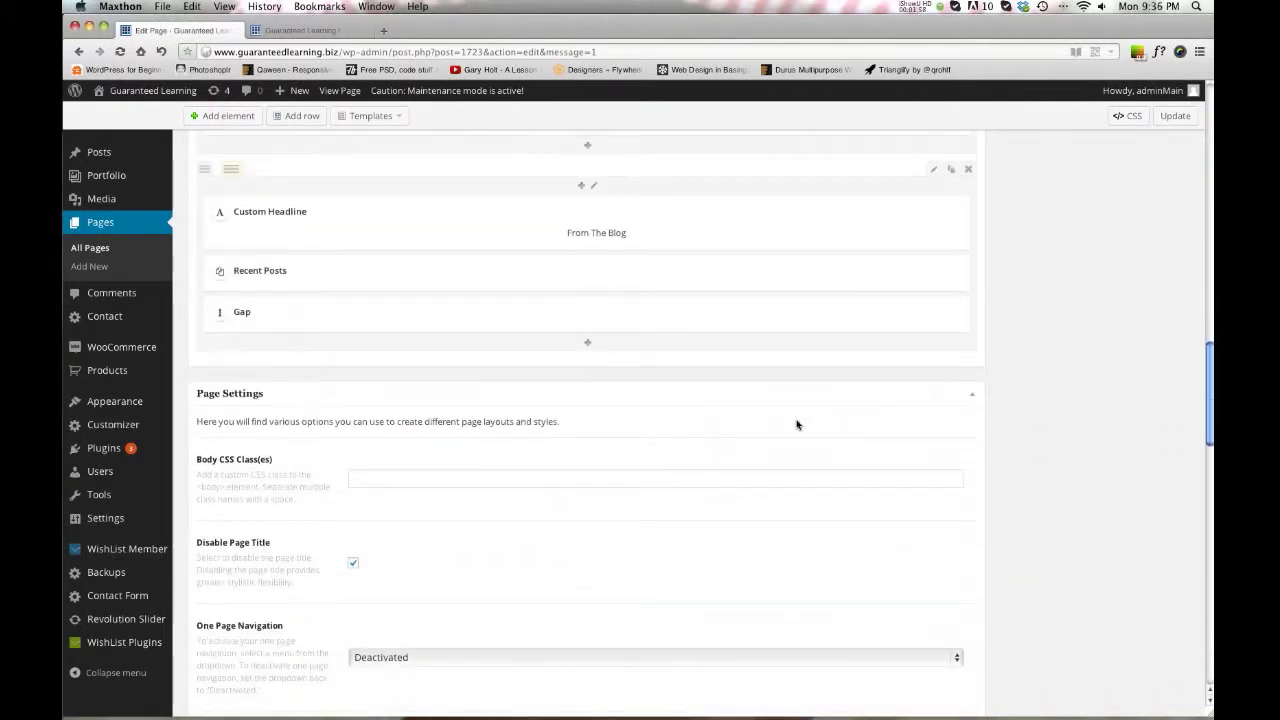
Examine how the Home page's rows and elements are arranged, from the welcome row down to the From The Blog row
scroll(785, 421, up, 20)
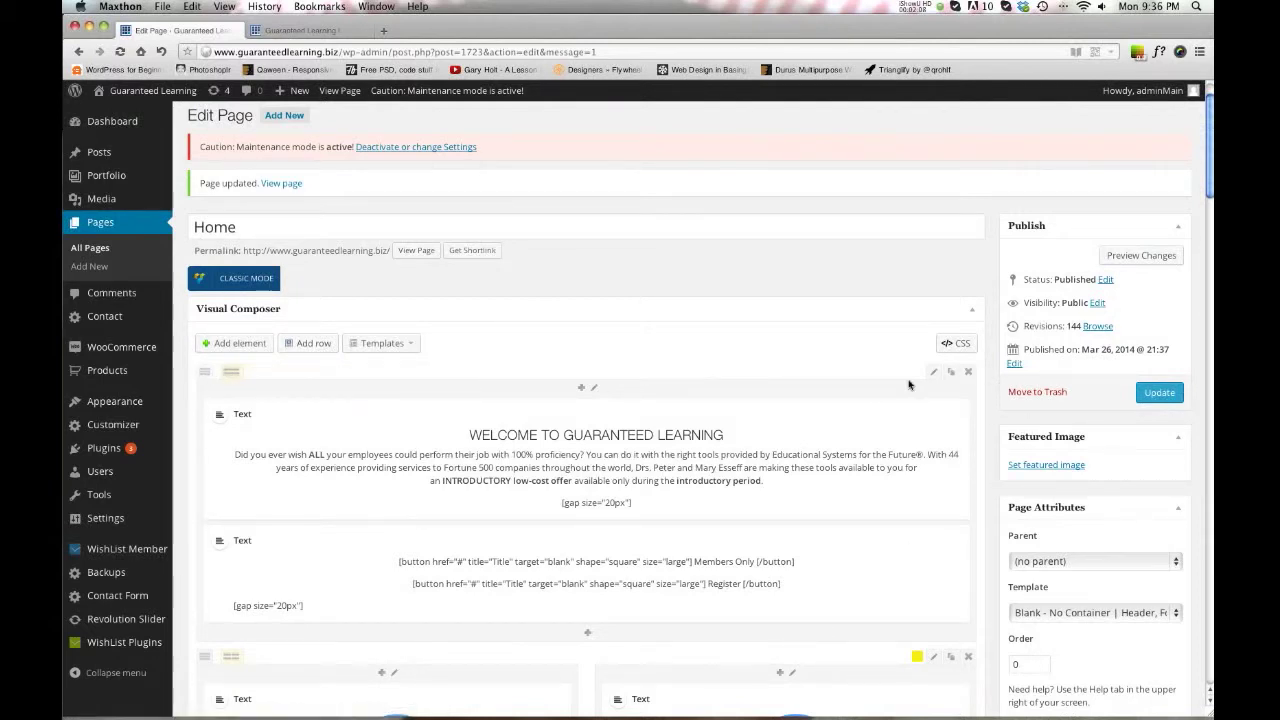
scroll(288, 604, down, 2)
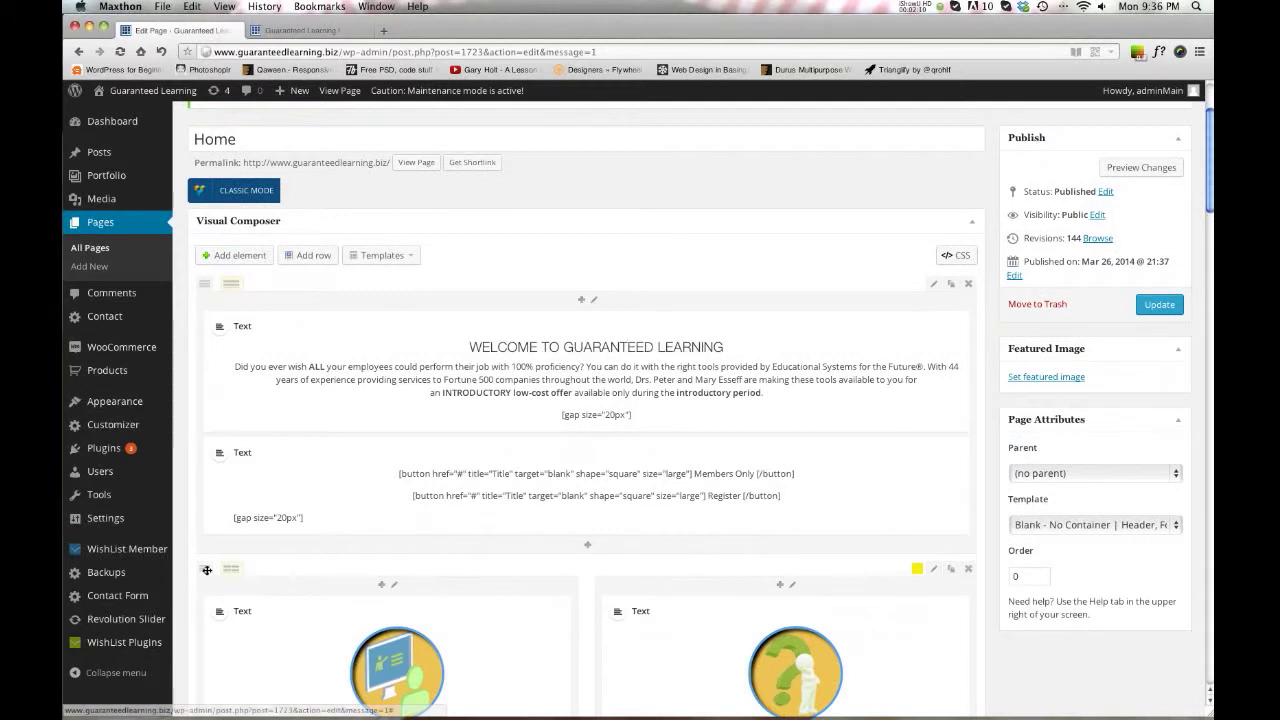
scroll(811, 567, down, 4)
scroll(811, 567, up, 4)
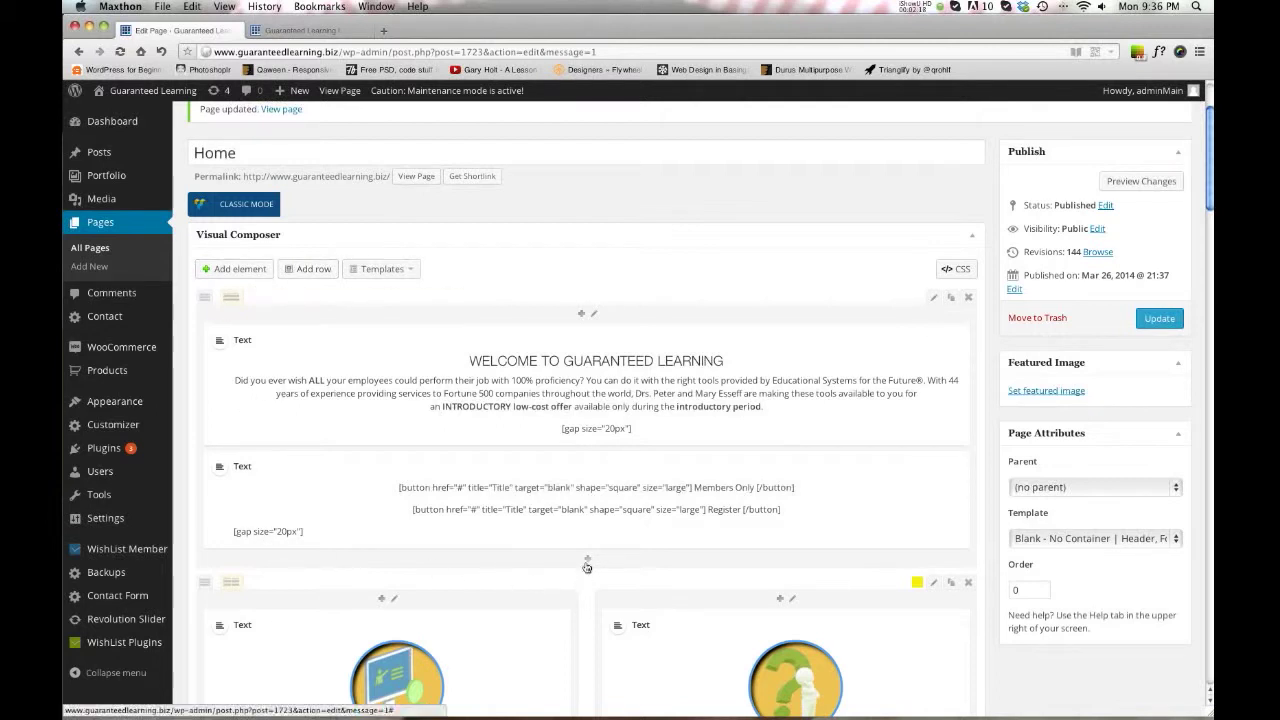
scroll(587, 565, down, 10)
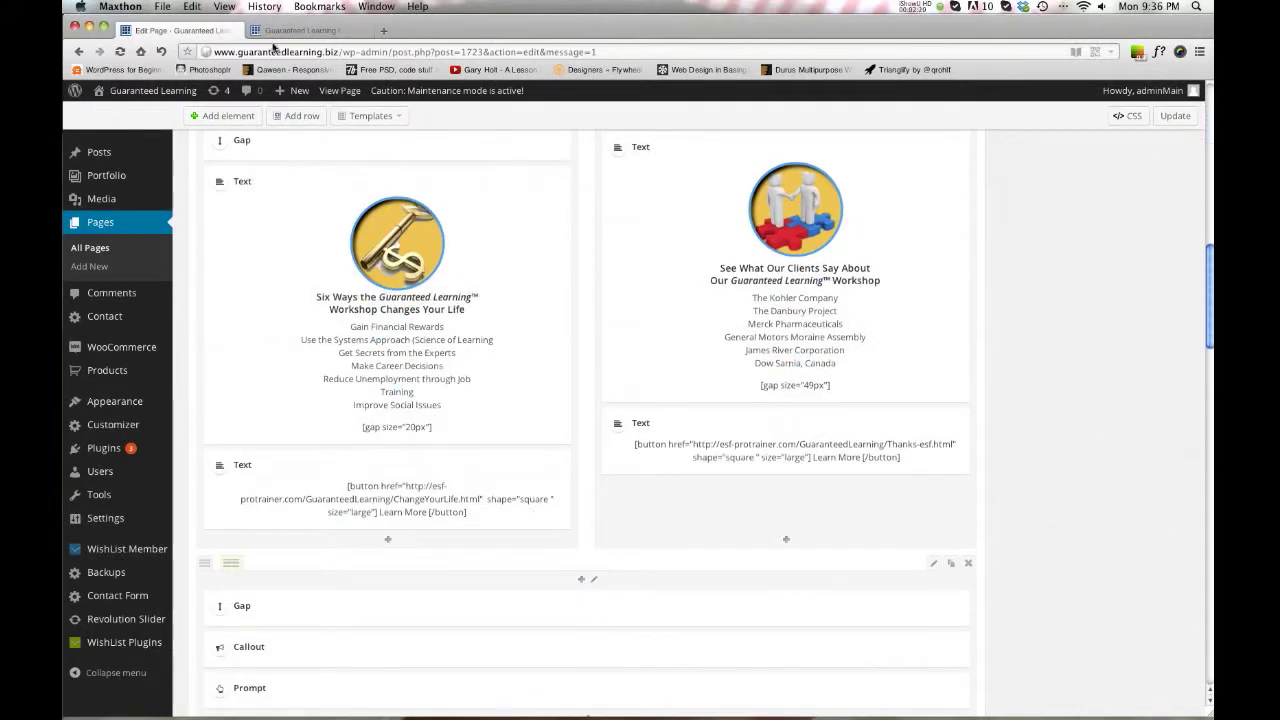
scroll(603, 320, down, 10)
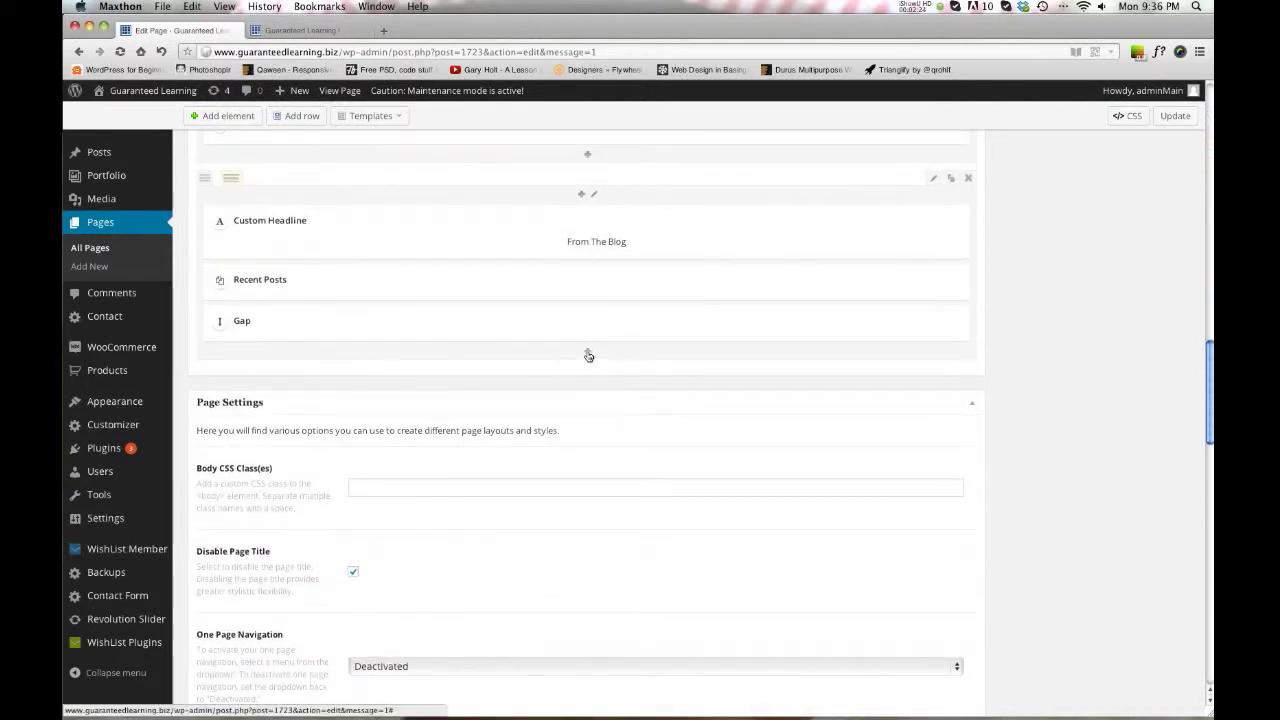
scroll(588, 356, up, 3)
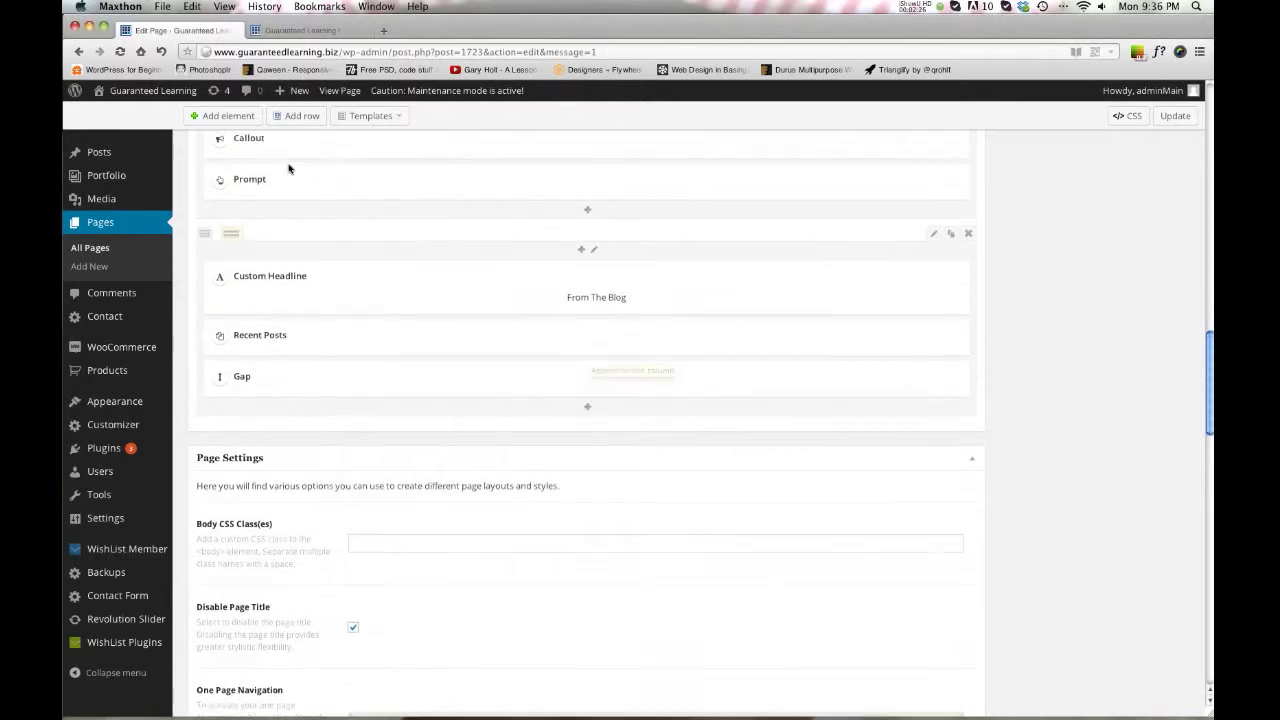
Add a new row below the From The Blog row and split it into a two-thirds and a one-third column
click(283, 118)
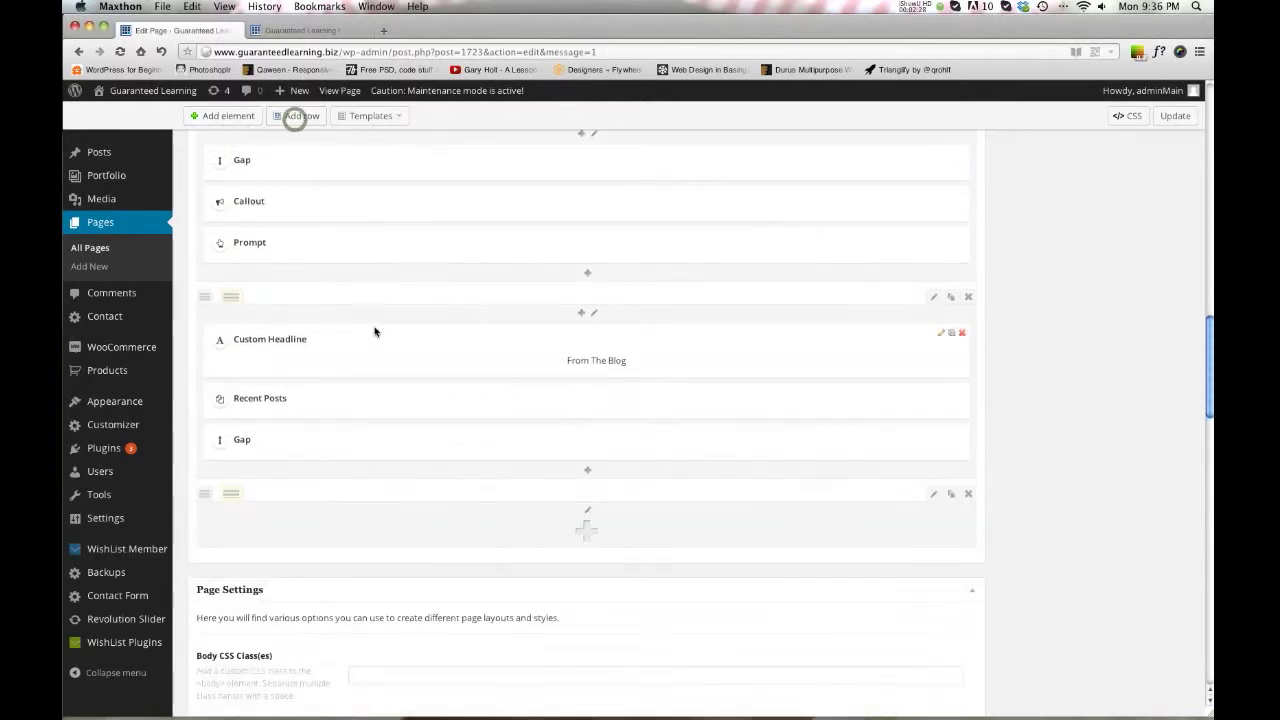
scroll(272, 505, down, 1)
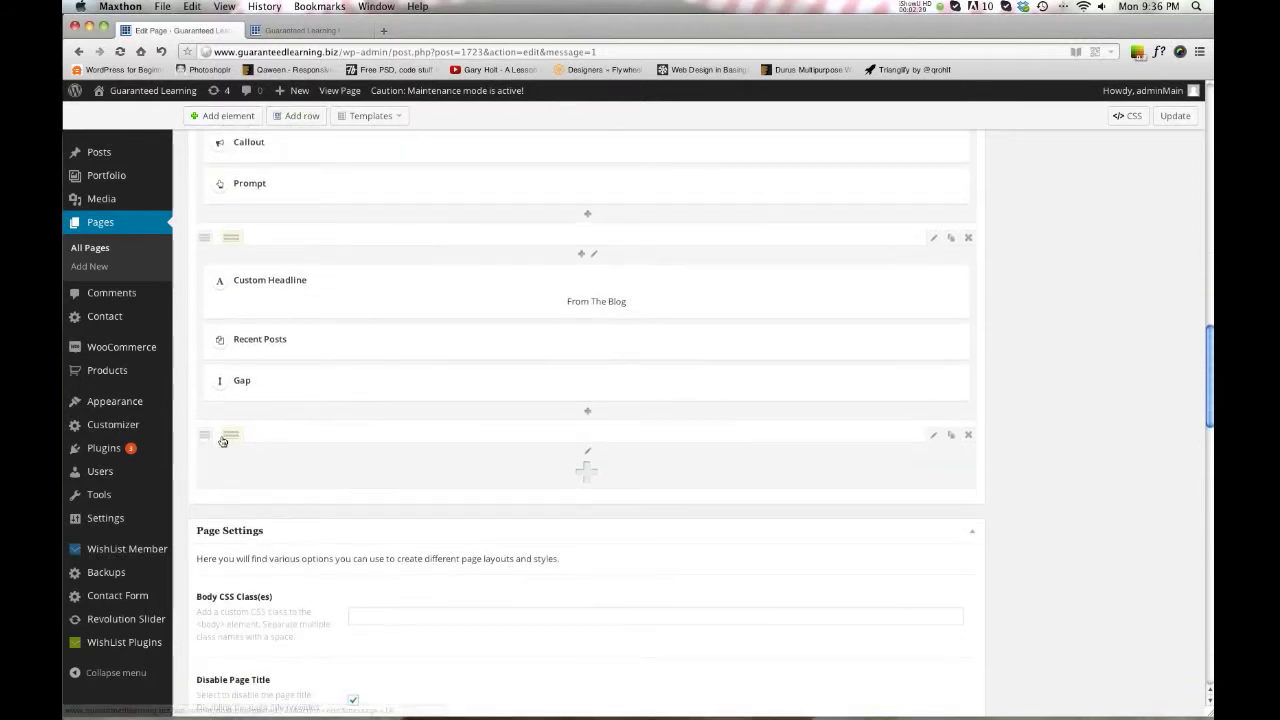
mouse_move(224, 437)
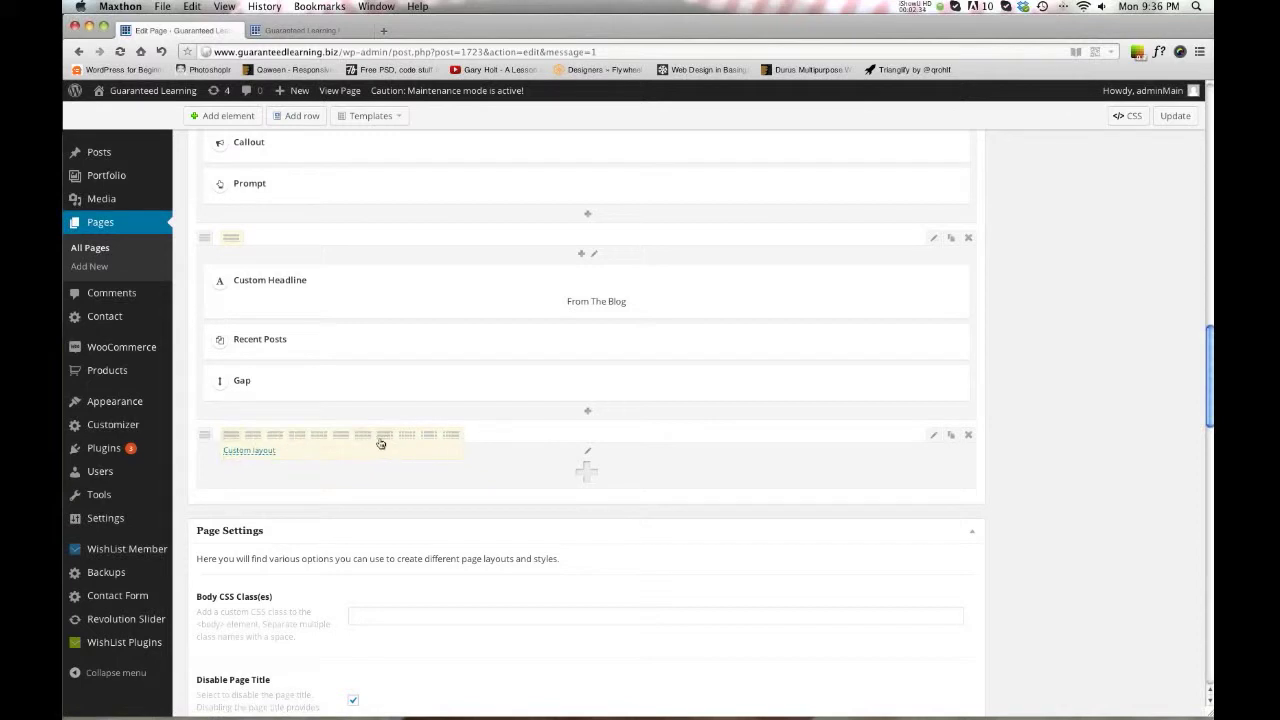
click(276, 446)
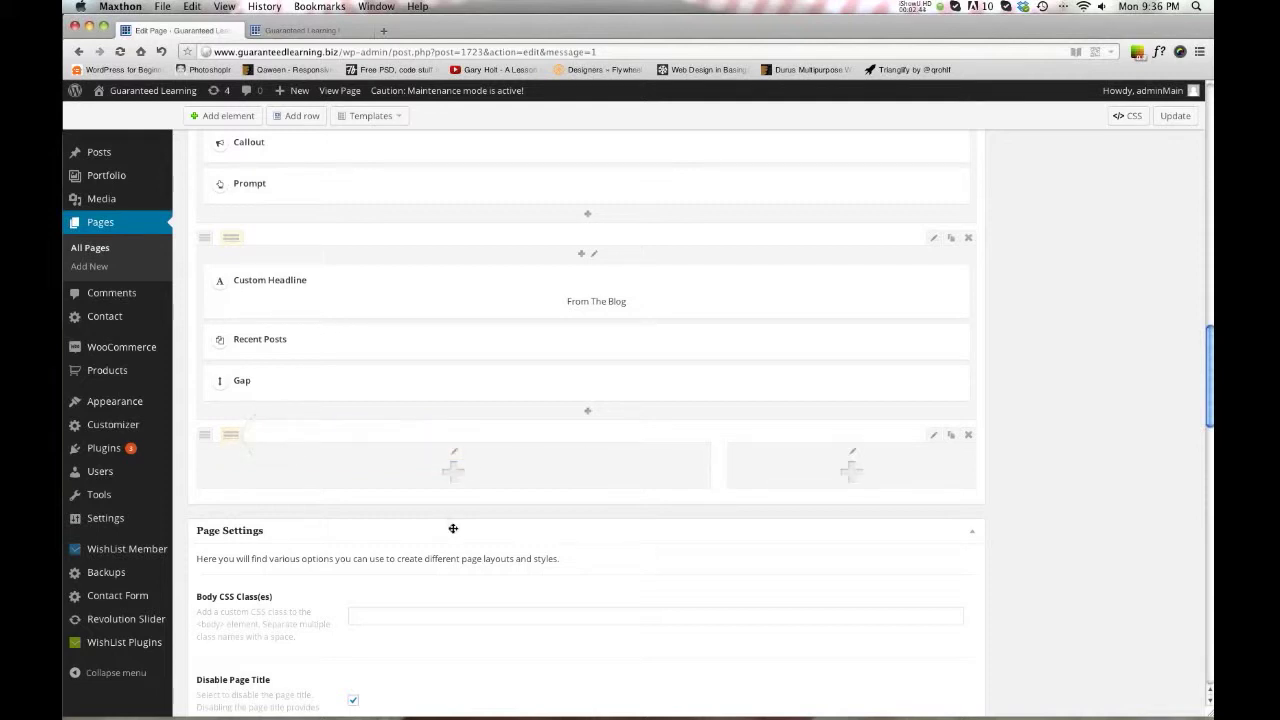
Add a Text element to the new row's wide column and fill it with the "Nulla mi neque" placeholder paragraph
click(452, 472)
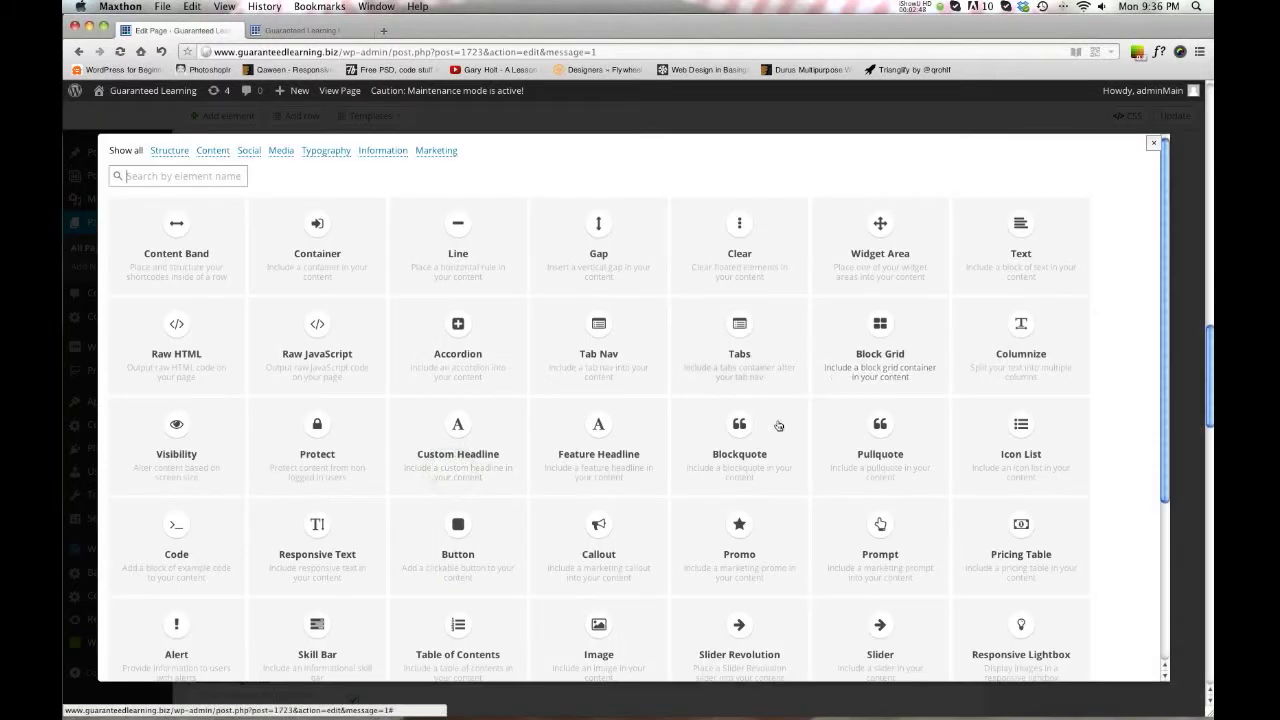
click(1021, 236)
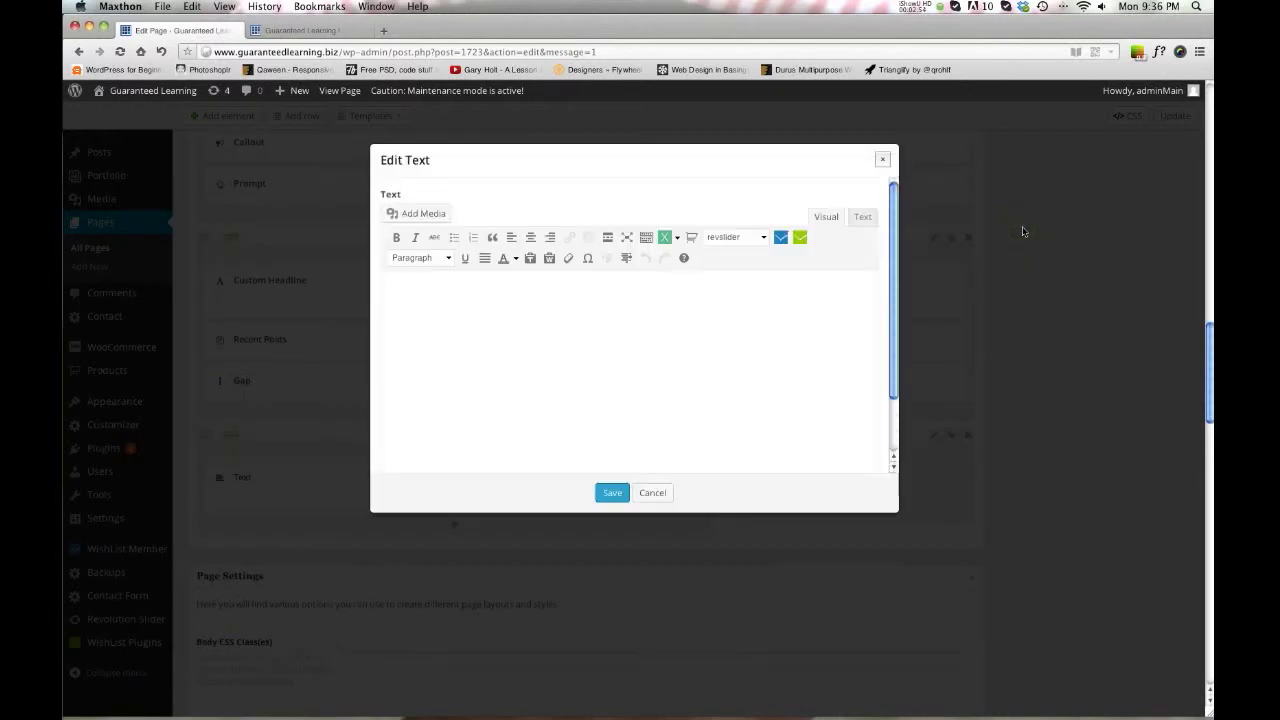
click(682, 342)
text(Nulla mi neque, sollicitudin quis porttitor et, tristique eu ante. Phasellus nec semper dolor, id tristique elit. Ut sit amet pretium libero. Pellentesque aliquam, erat vel tristique adipiscing, magna ipsum interdum magna, sit amet consectetur orci nunc a sapien. Praesent commodo arcu vitae mi pulvinar consectetur. Vestibulum et risus dictum, ornare lorem eu, fermentum orci. Phasellus auctor purus vitae tincidunt condimentum. Cras rhoncus sodales tristique. Aliquam euismod, est non pellentesque accumsan, odio dui eleifend elit, et venenatis libero nisi a enim. Vivamus placerat leo eu ullamcorper laoreet. Nunc lobortis porttitor tortor, vel molestie diam lacinia ac. In accumsan purus sapien, aliquet ultricies nibh elementum eget. Etiam nunc ligula, ullamcorper ac pharetra at, ultricies et nisl. Duis ut malesuada metus.)
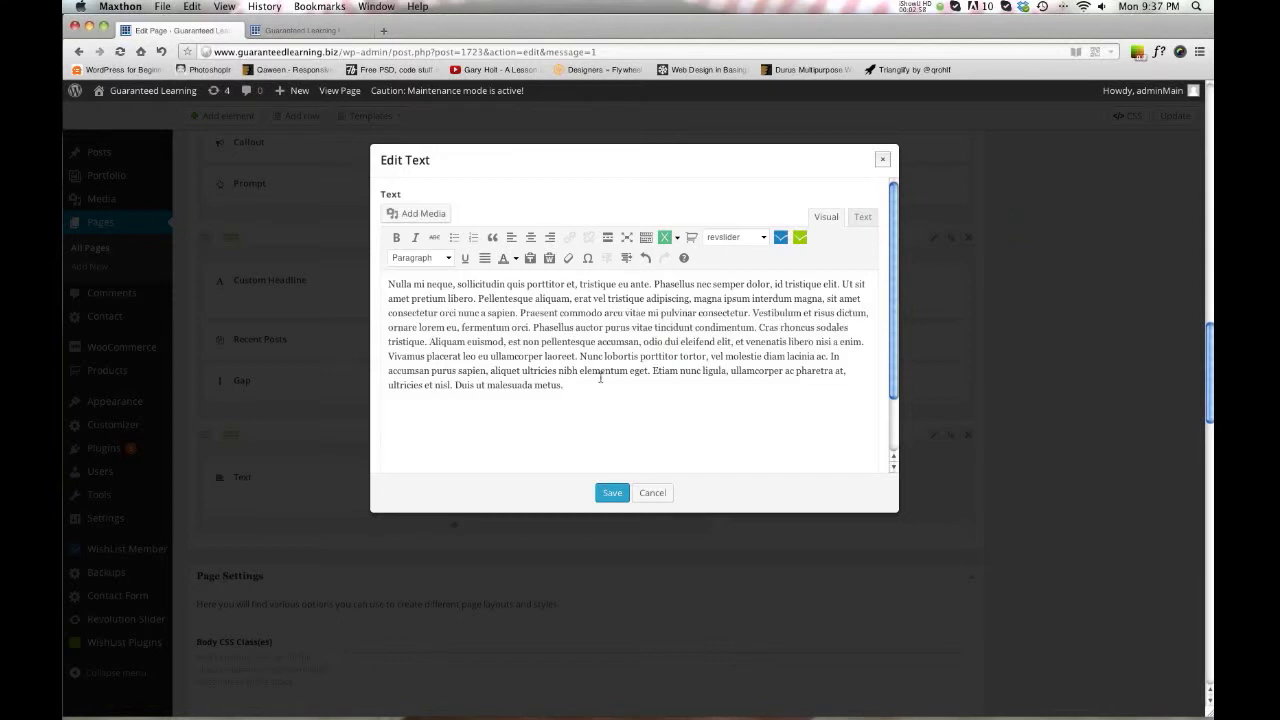
scroll(585, 375, down, 3)
scroll(583, 374, up, 3)
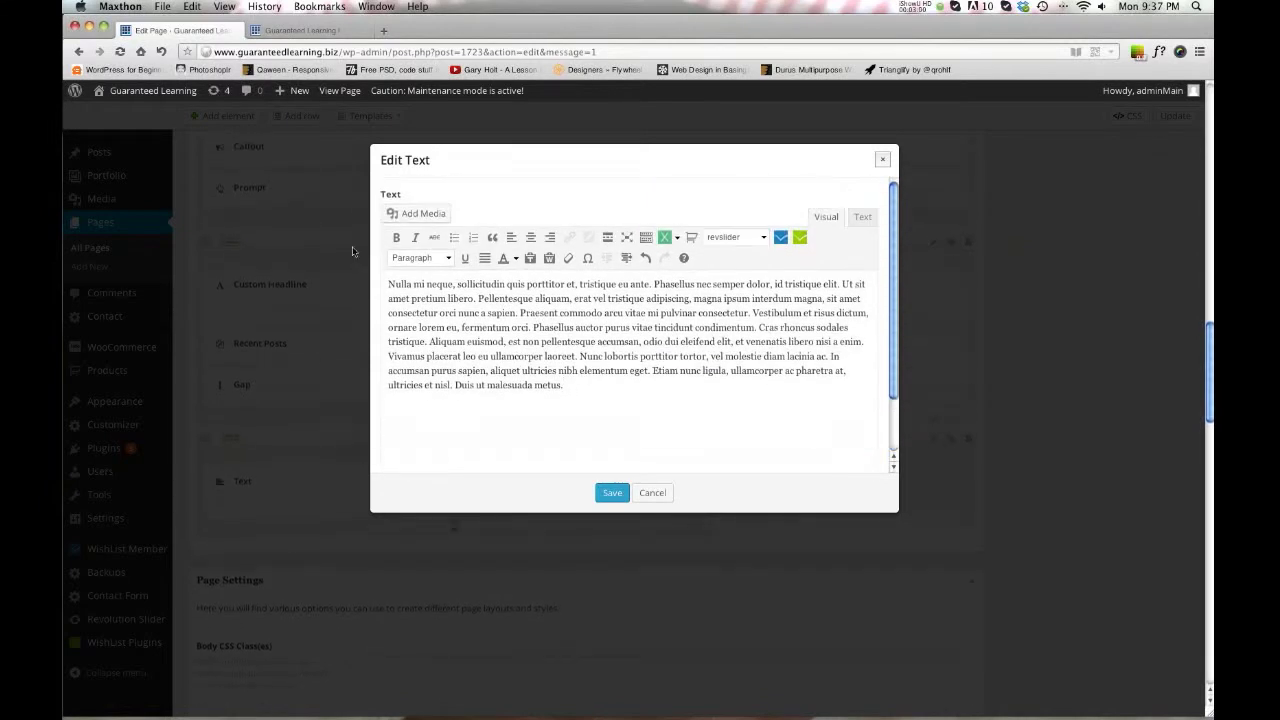
Insert "Here is a title" above the placeholder paragraph, format it as Heading 3, and save the Text element
key(Return)
click(387, 283)
text(Here is a title)
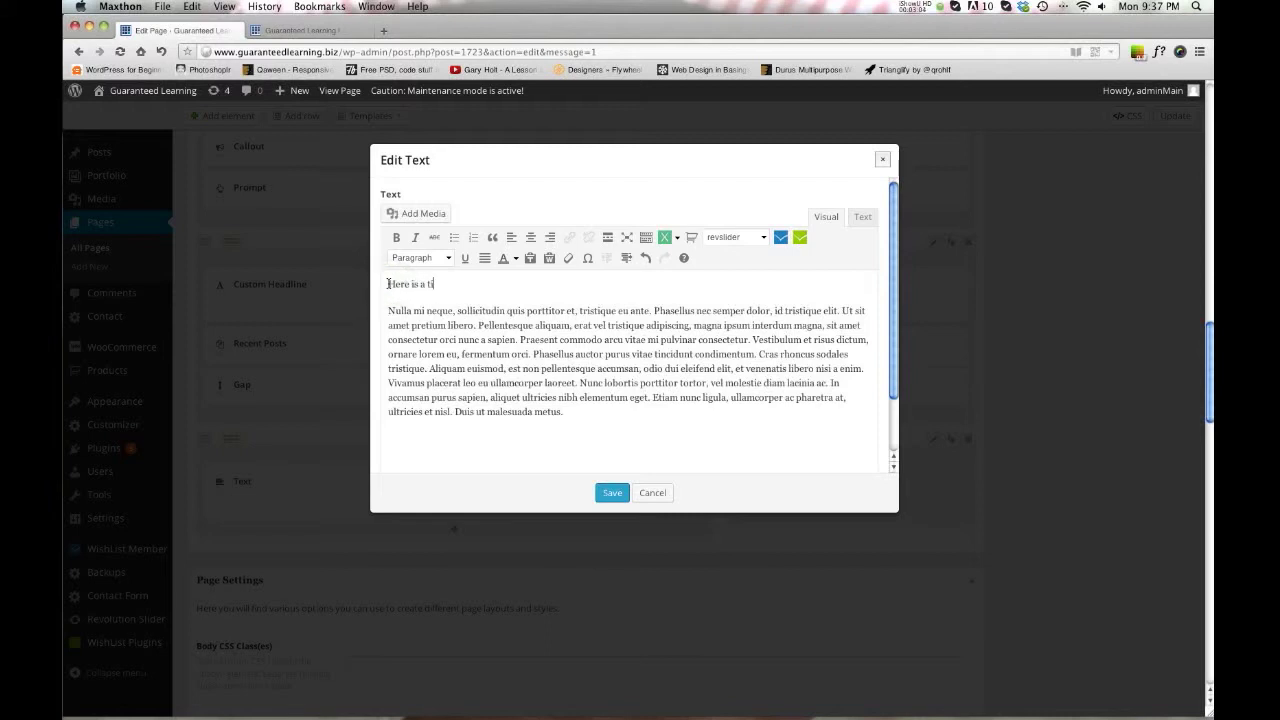
triple_click(448, 283)
click(446, 258)
scroll(449, 312, down, 3)
click(430, 321)
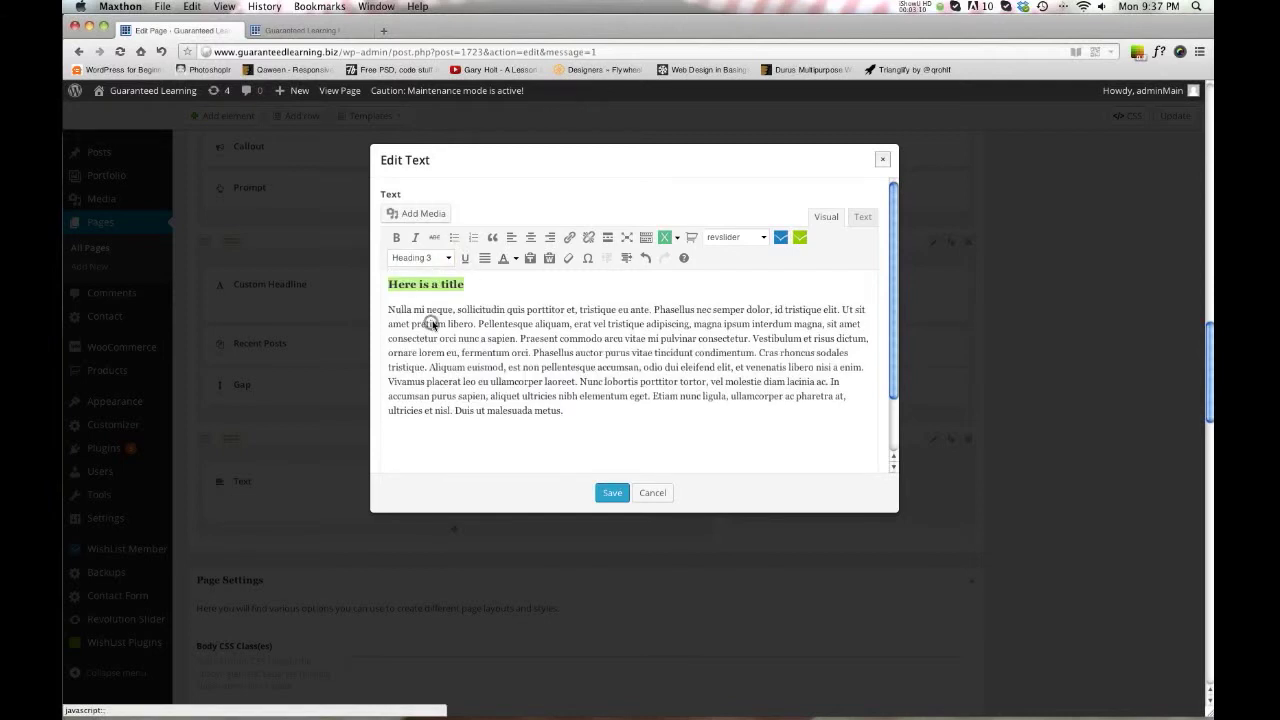
click(612, 492)
scroll(615, 483, down, 1)
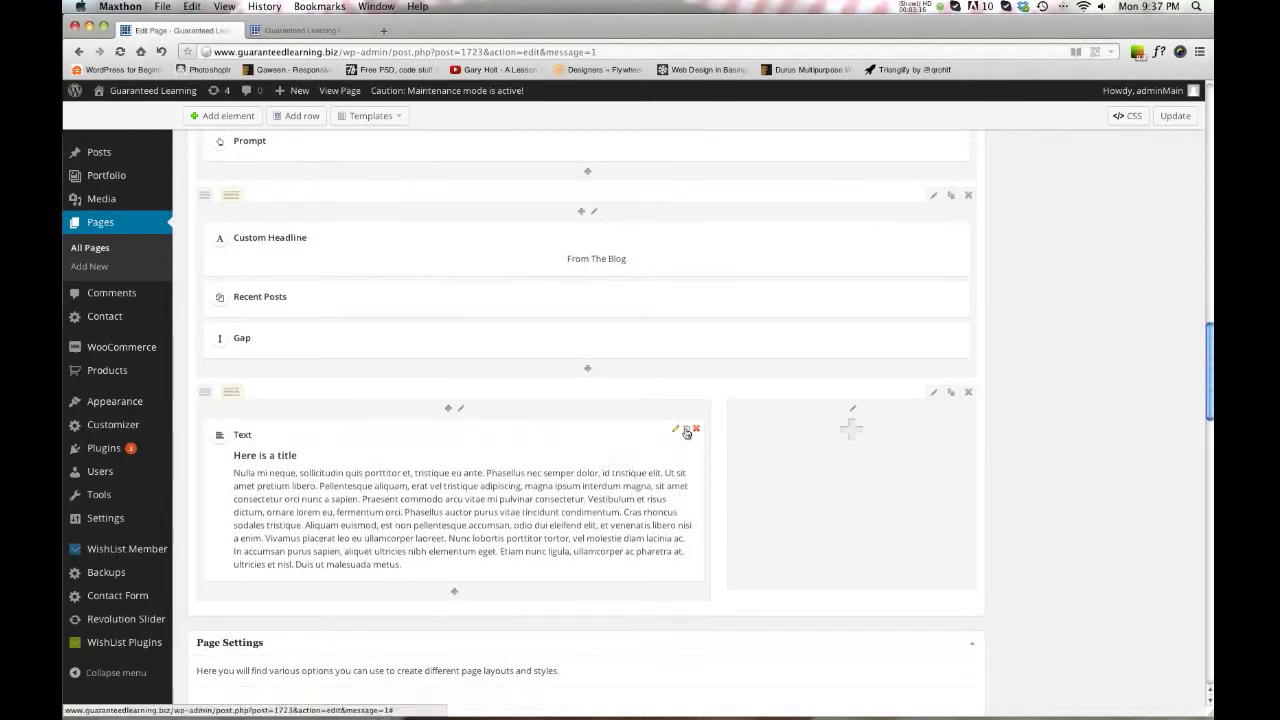
Duplicate the new Text element, moving the copy into the narrow column and back into the wide column
click(686, 430)
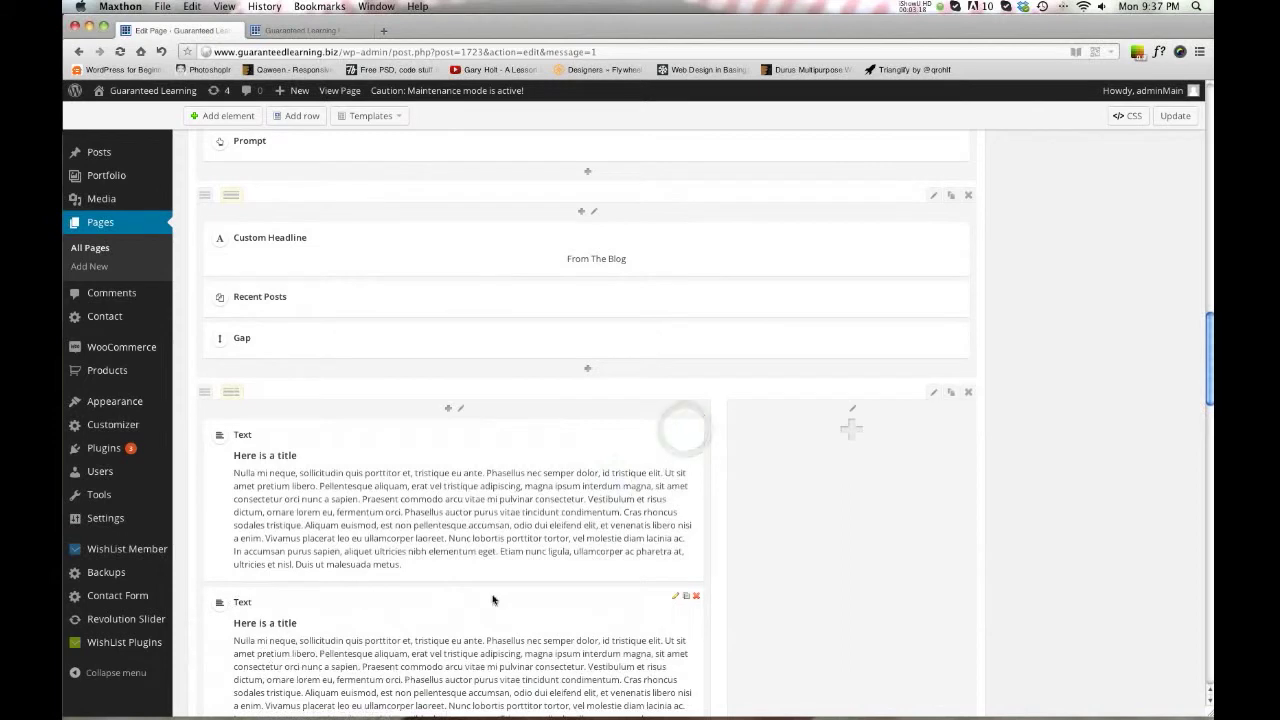
drag(486, 603, 876, 450)
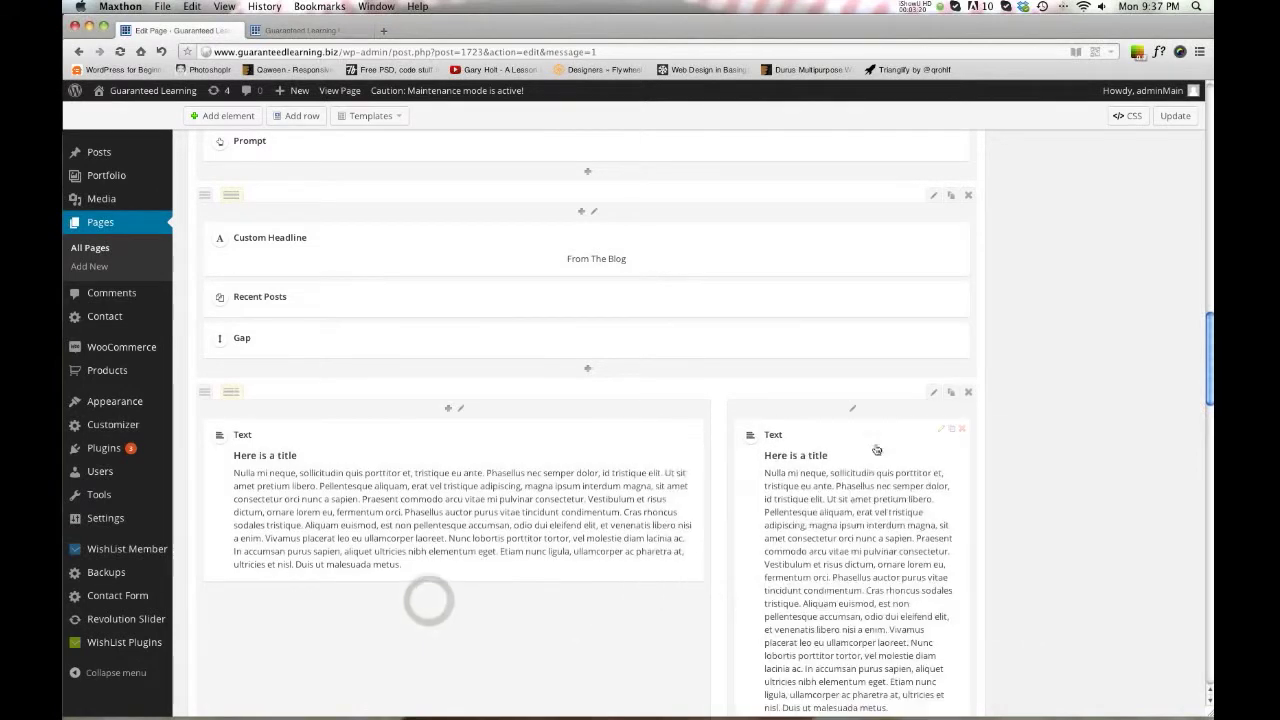
scroll(779, 708, down, 2)
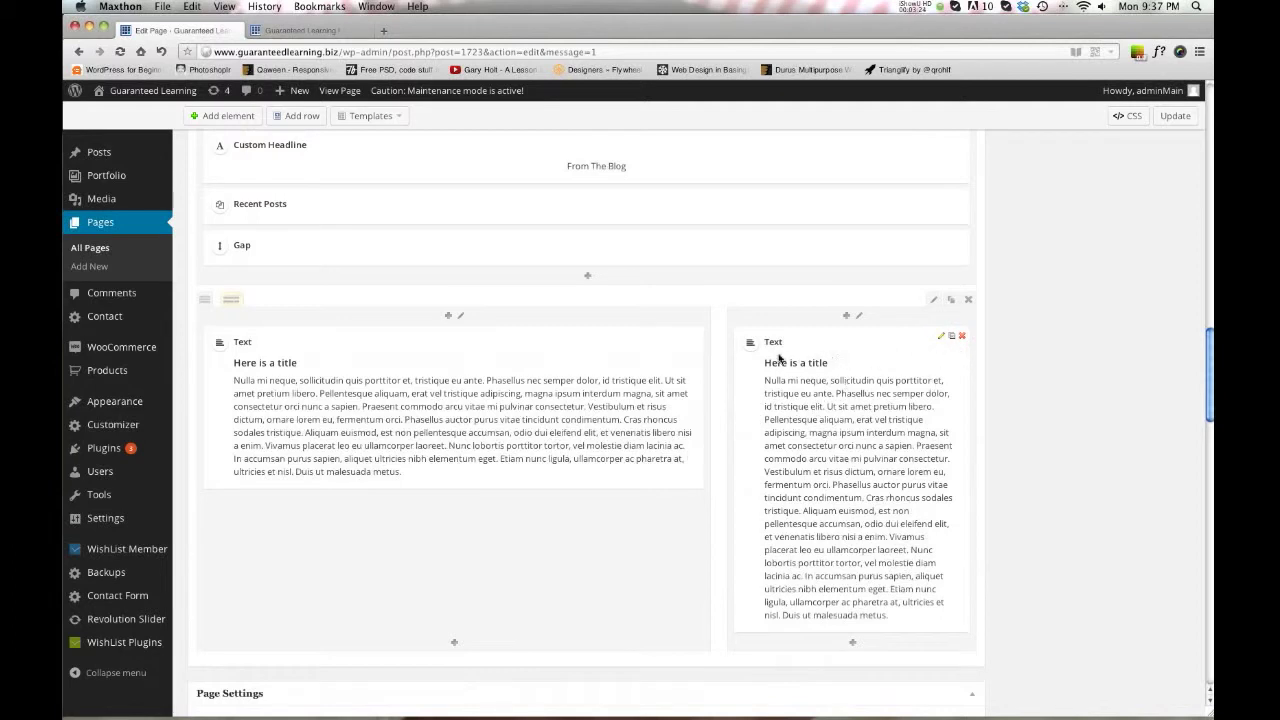
drag(759, 373, 380, 480)
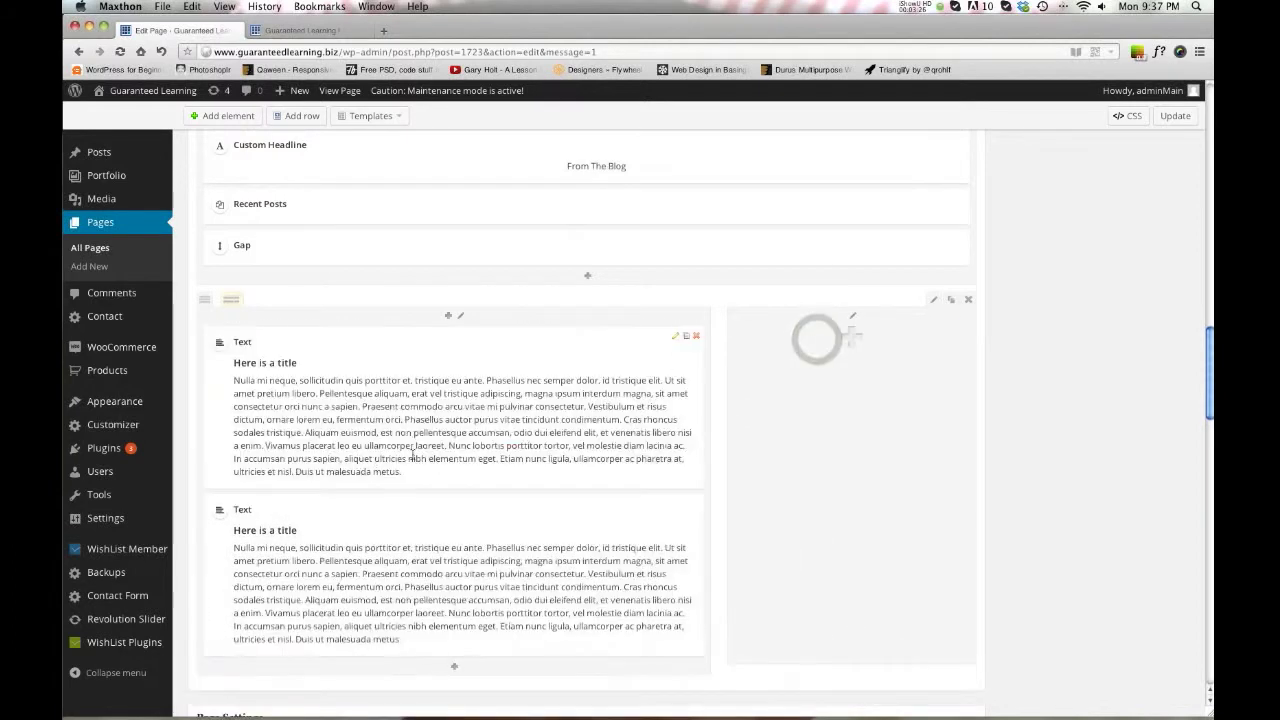
Browse the available elements and add a Promo element to the new row's empty narrow column
click(850, 340)
scroll(572, 318, down, 3)
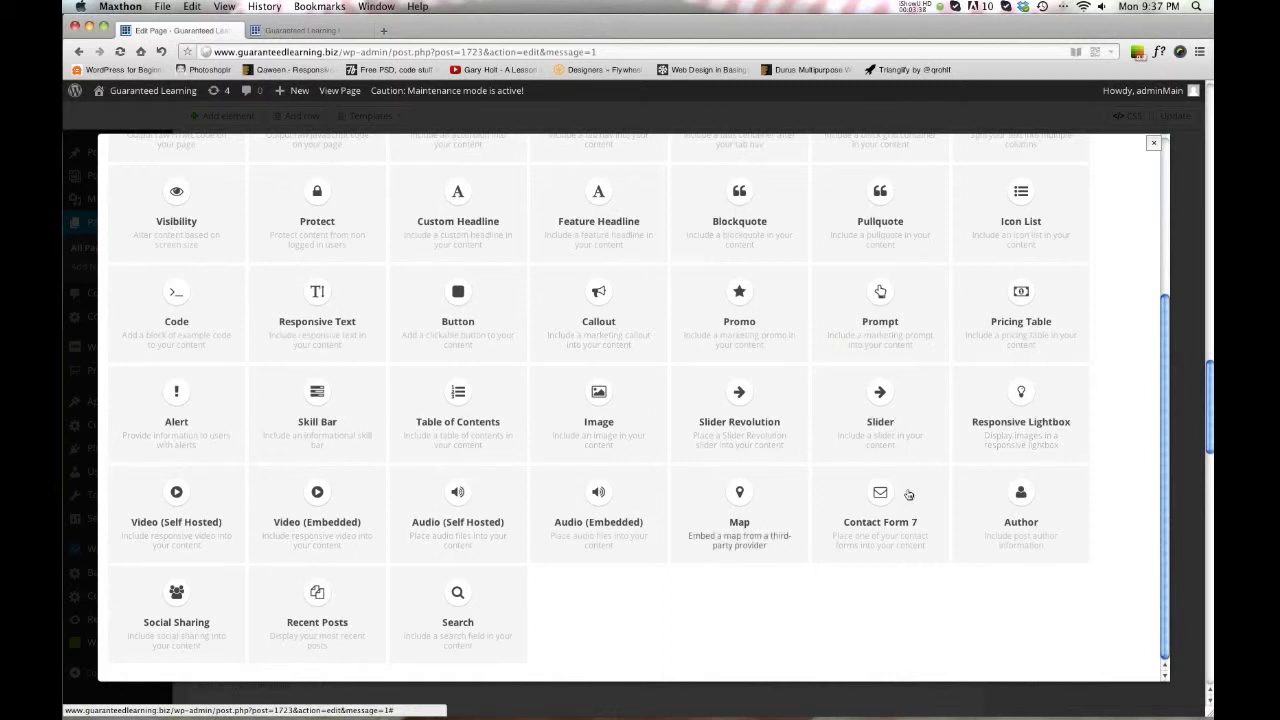
scroll(880, 505, up, 1)
scroll(760, 527, up, 5)
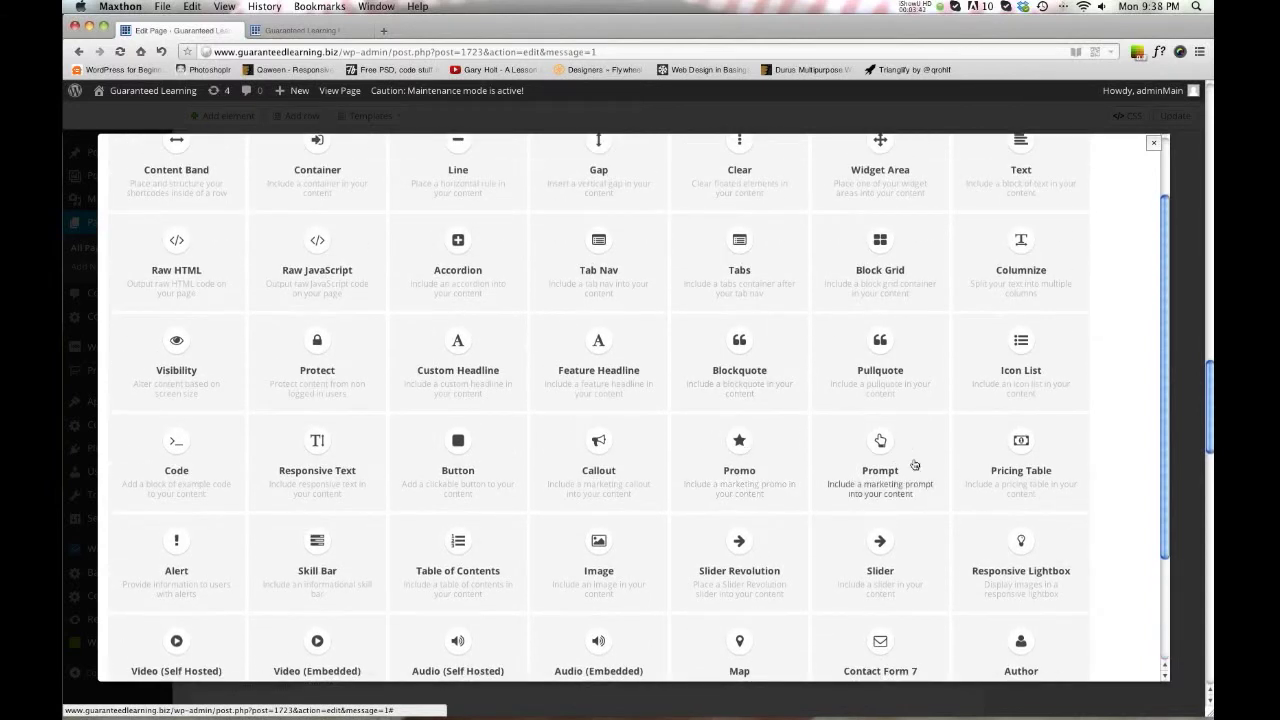
scroll(802, 384, up, 1)
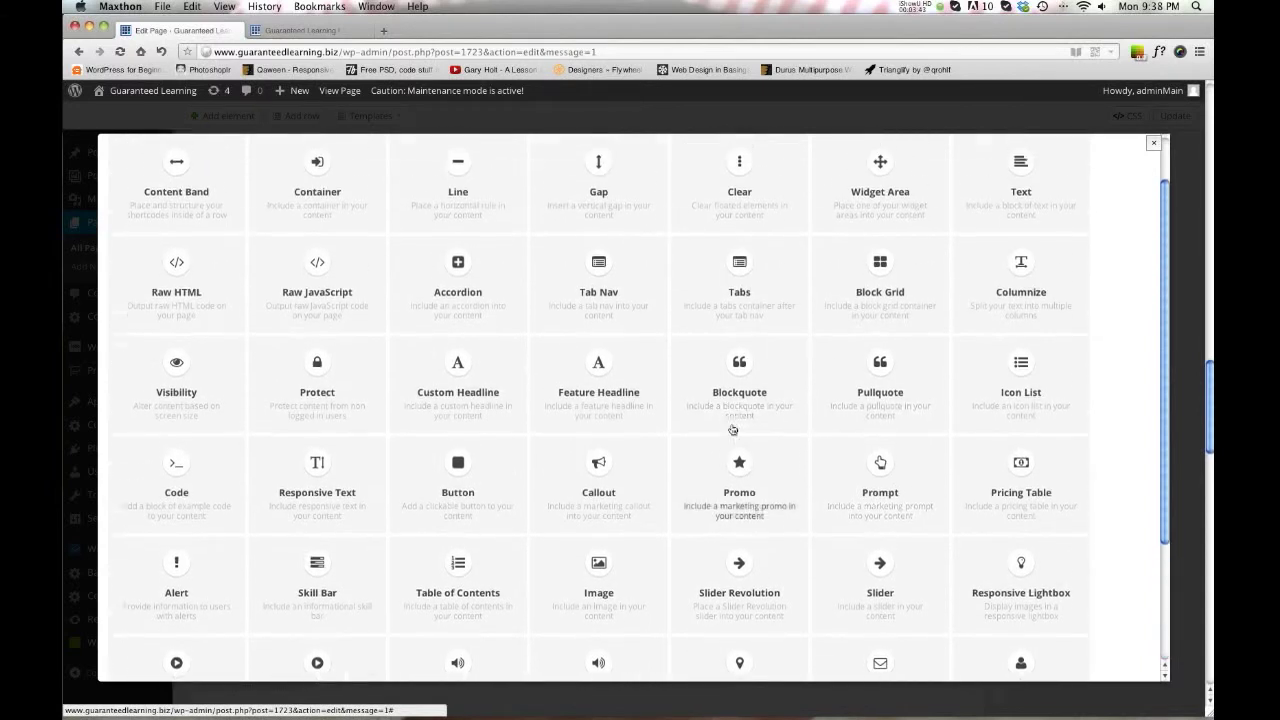
click(737, 478)
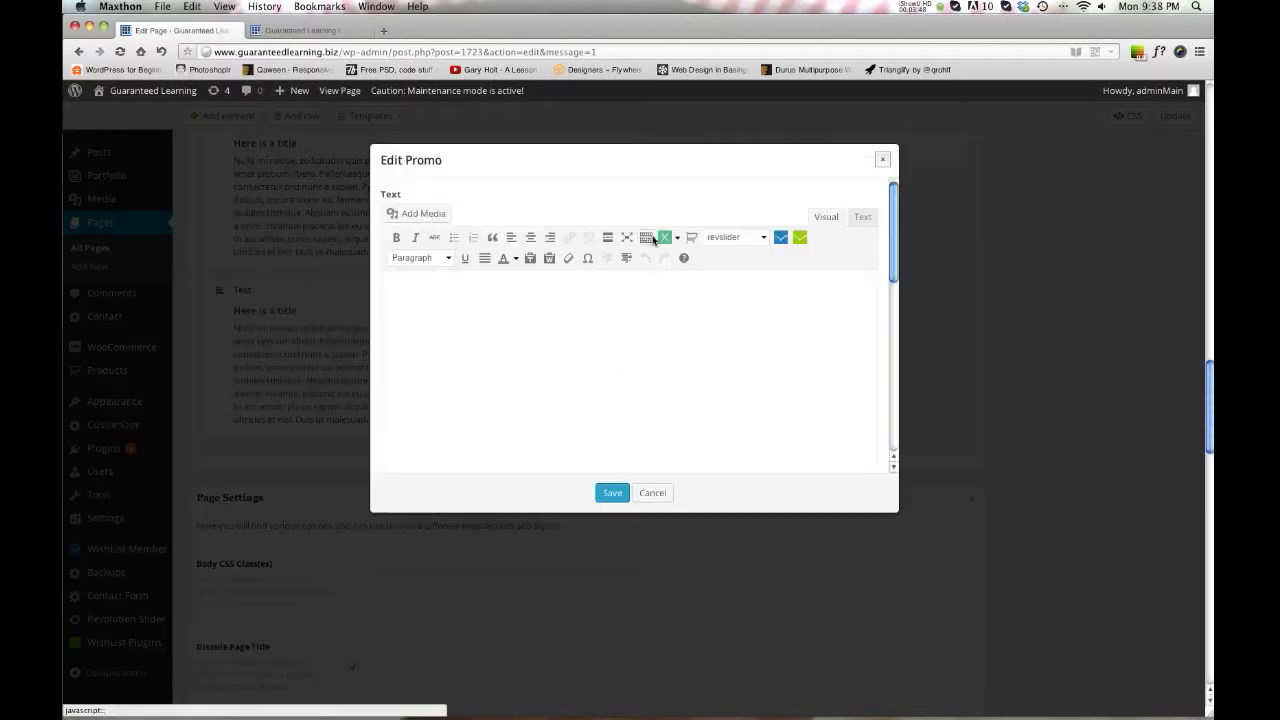
Look over the Promo element's settings and enter "Here is a promo" as its text
scroll(557, 314, down, 5)
scroll(557, 314, down, 2)
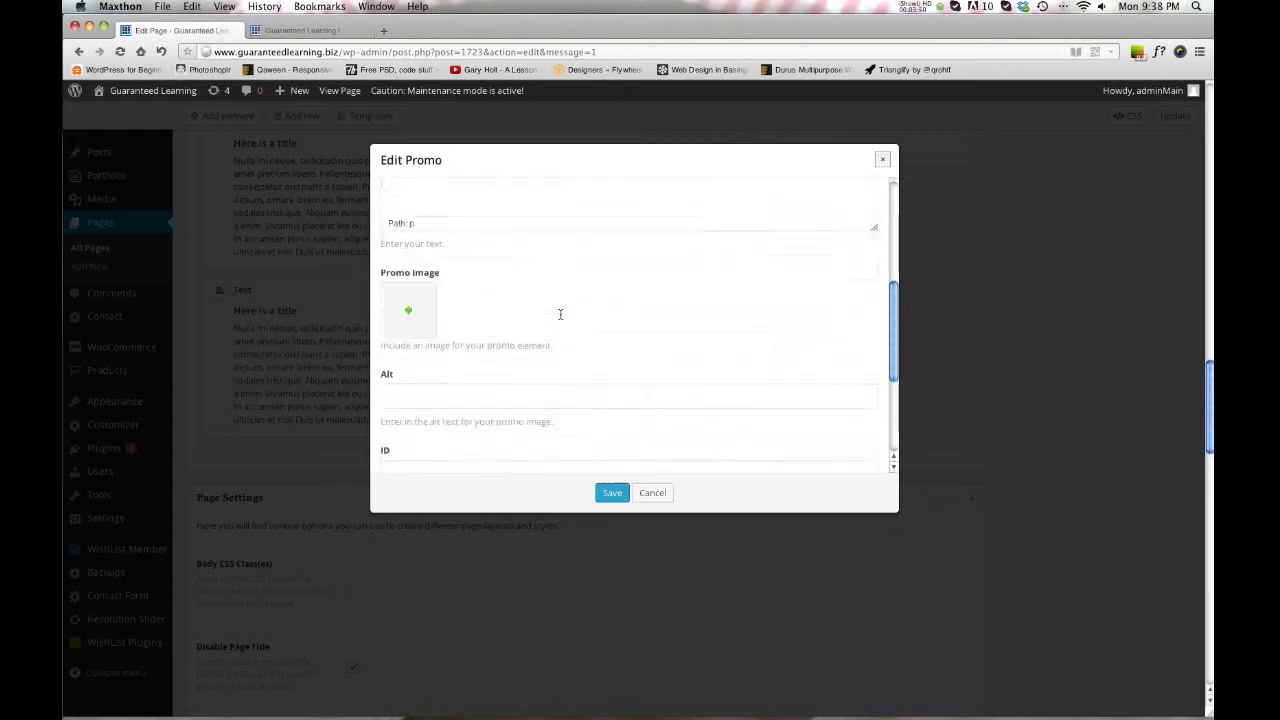
scroll(470, 350, up, 10)
text(Here is a promo)
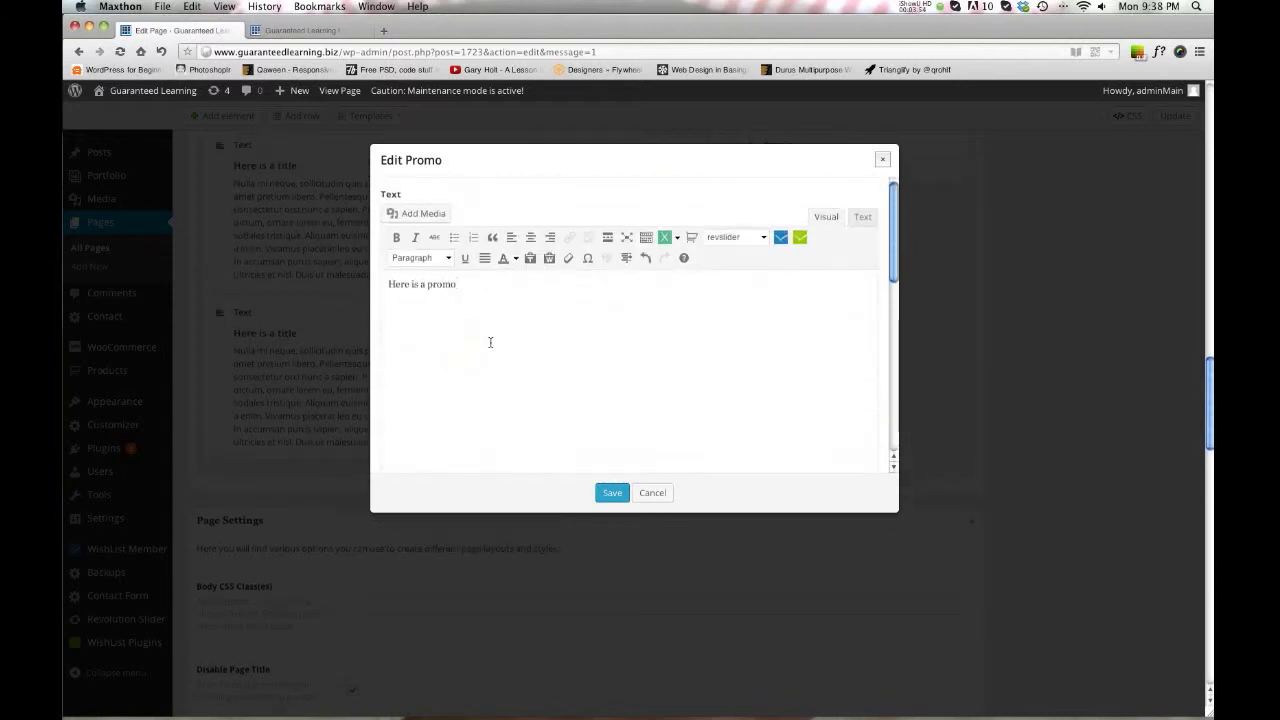
Set SuperviseDevelopment.png from the media library as the promo image and save the Promo element
scroll(480, 345, down, 4)
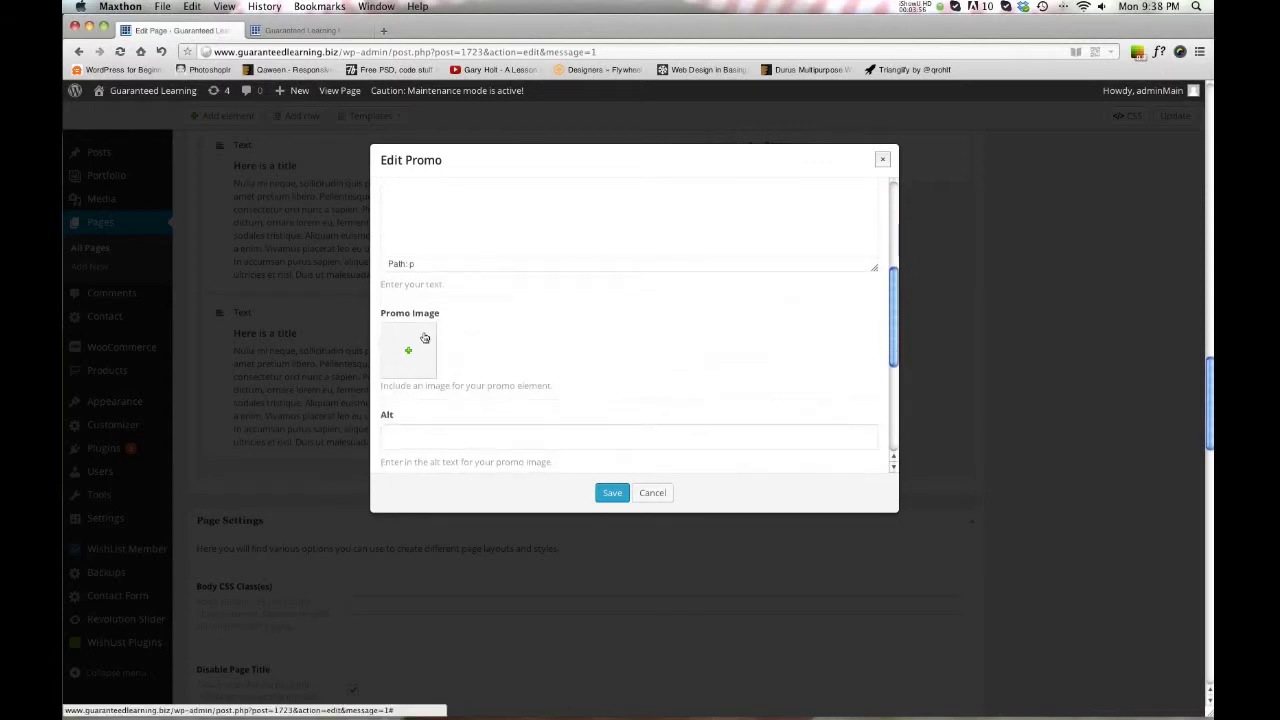
scroll(545, 341, down, 1)
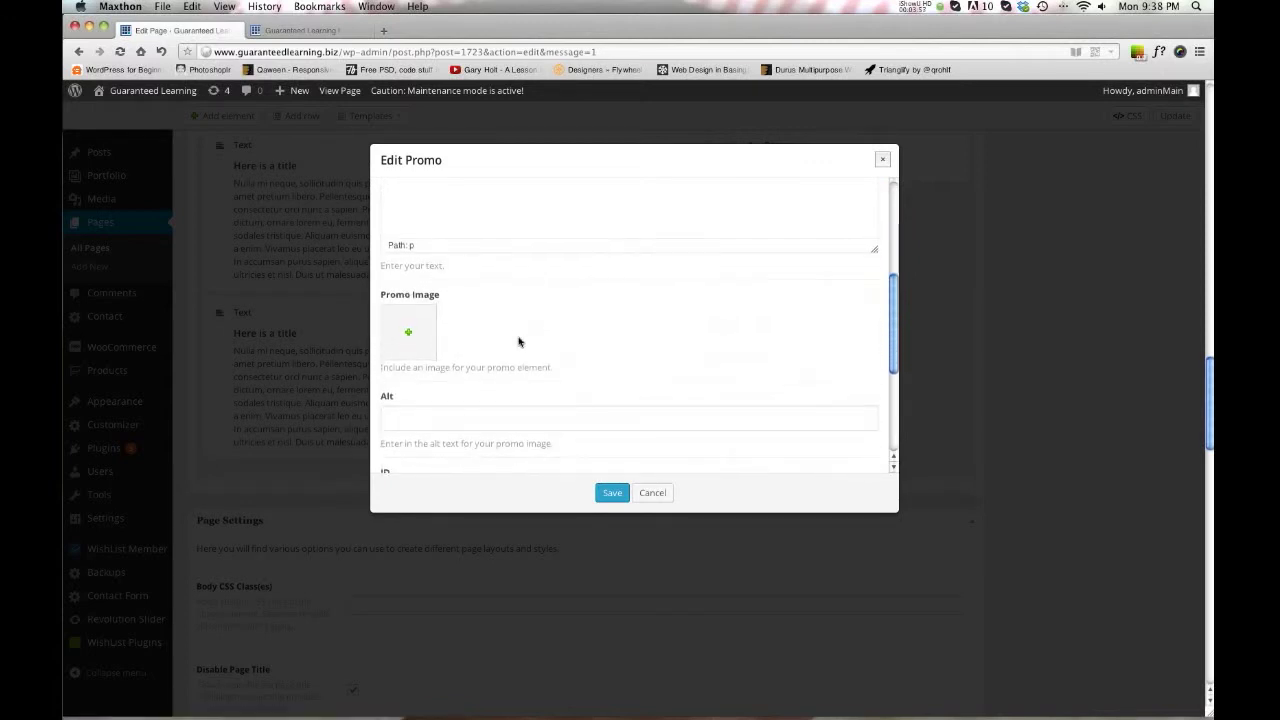
click(405, 335)
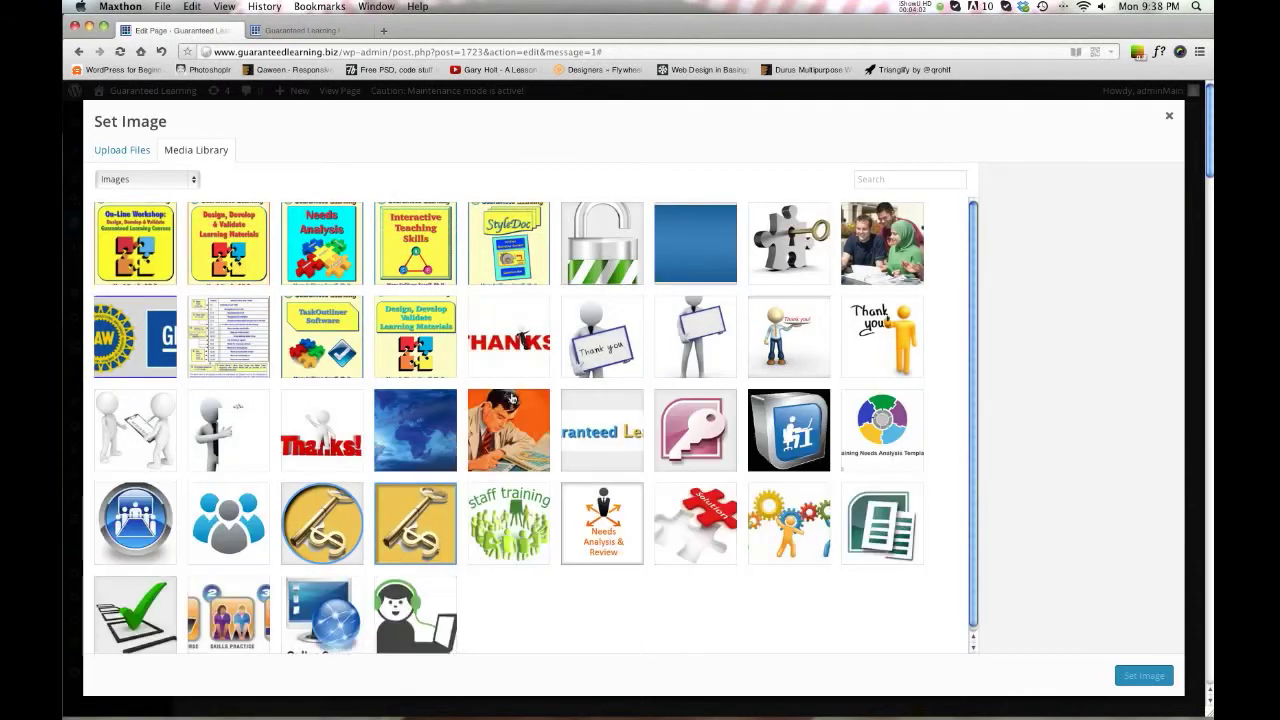
scroll(610, 460, down, 1)
scroll(615, 457, down, 1)
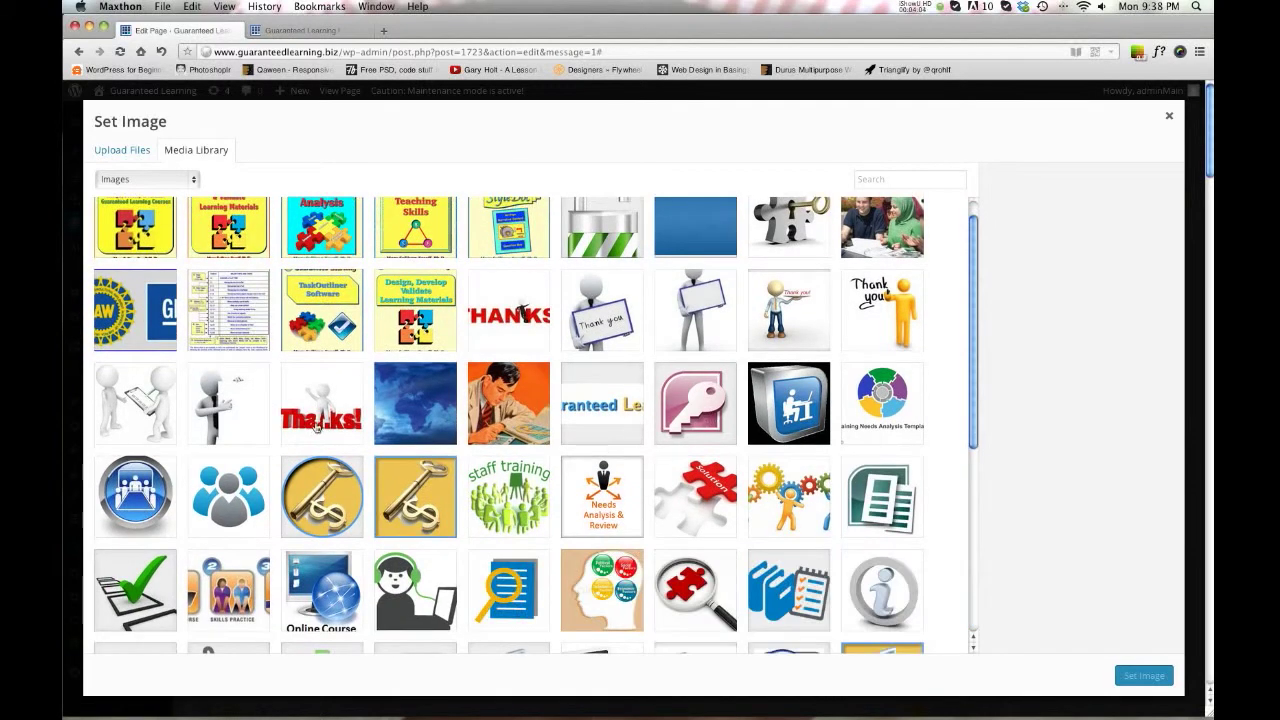
scroll(280, 460, down, 2)
click(222, 467)
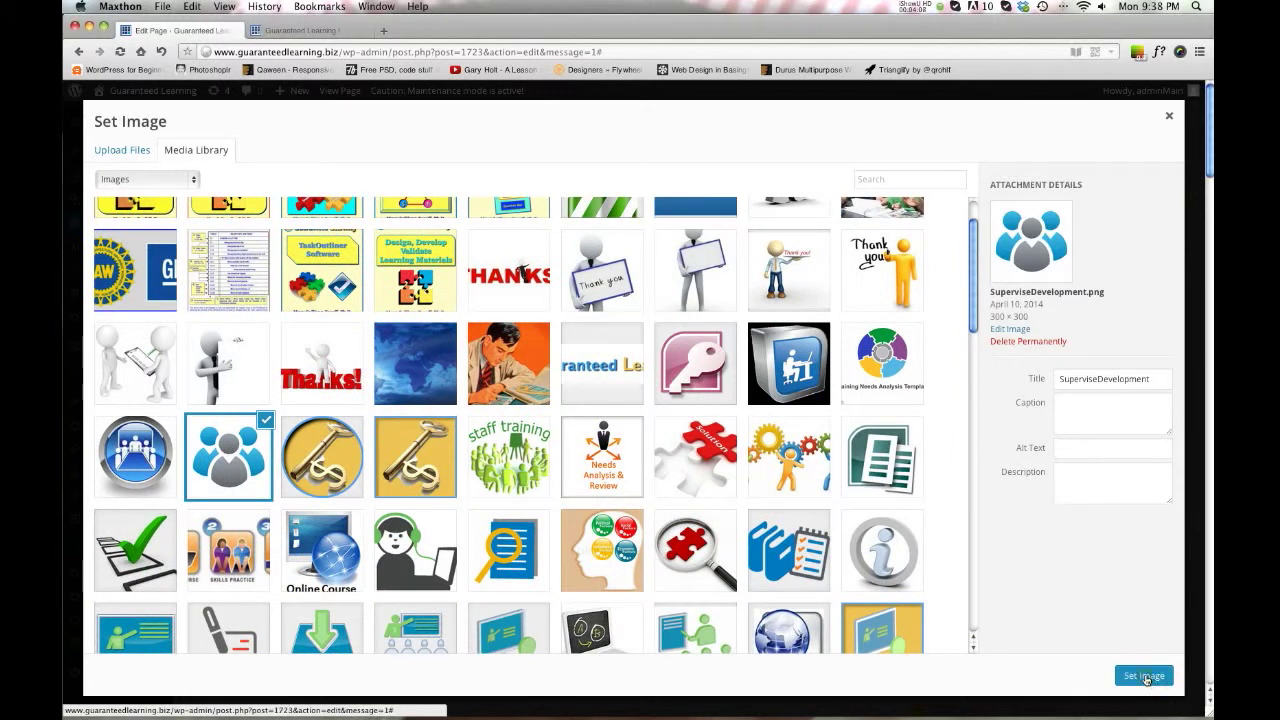
click(1143, 676)
scroll(576, 365, down, 5)
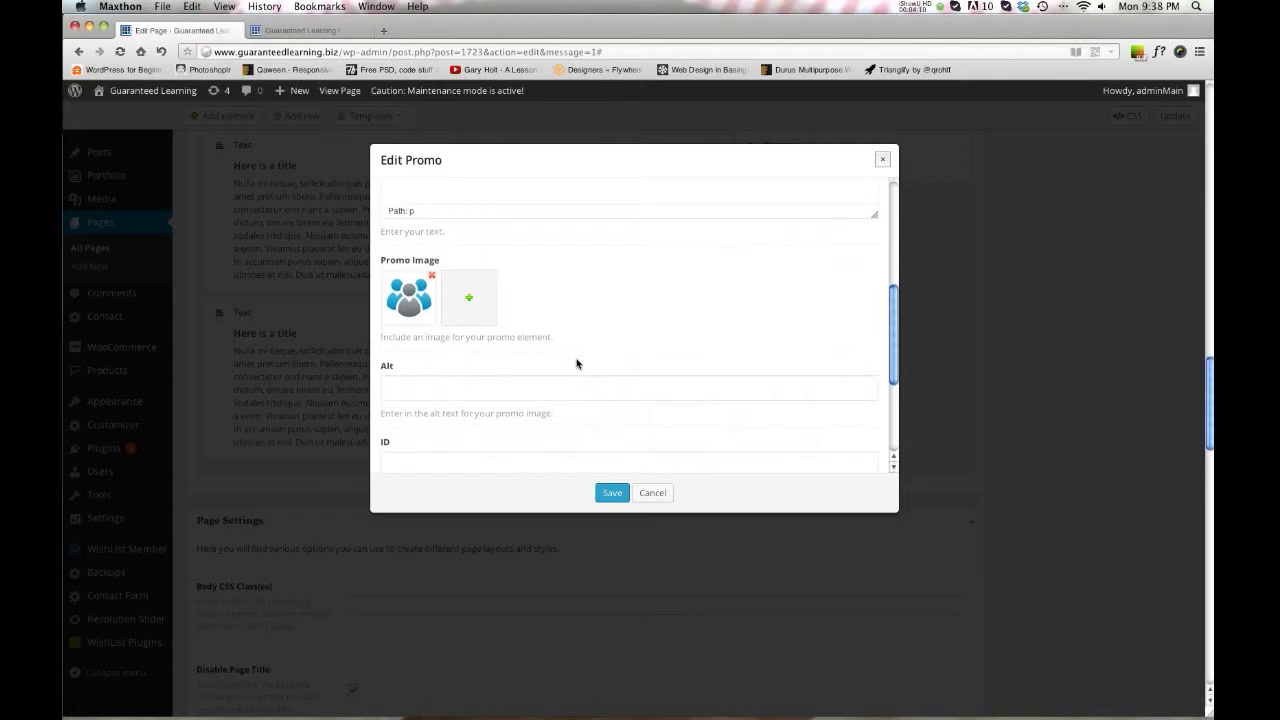
scroll(574, 361, up, 10)
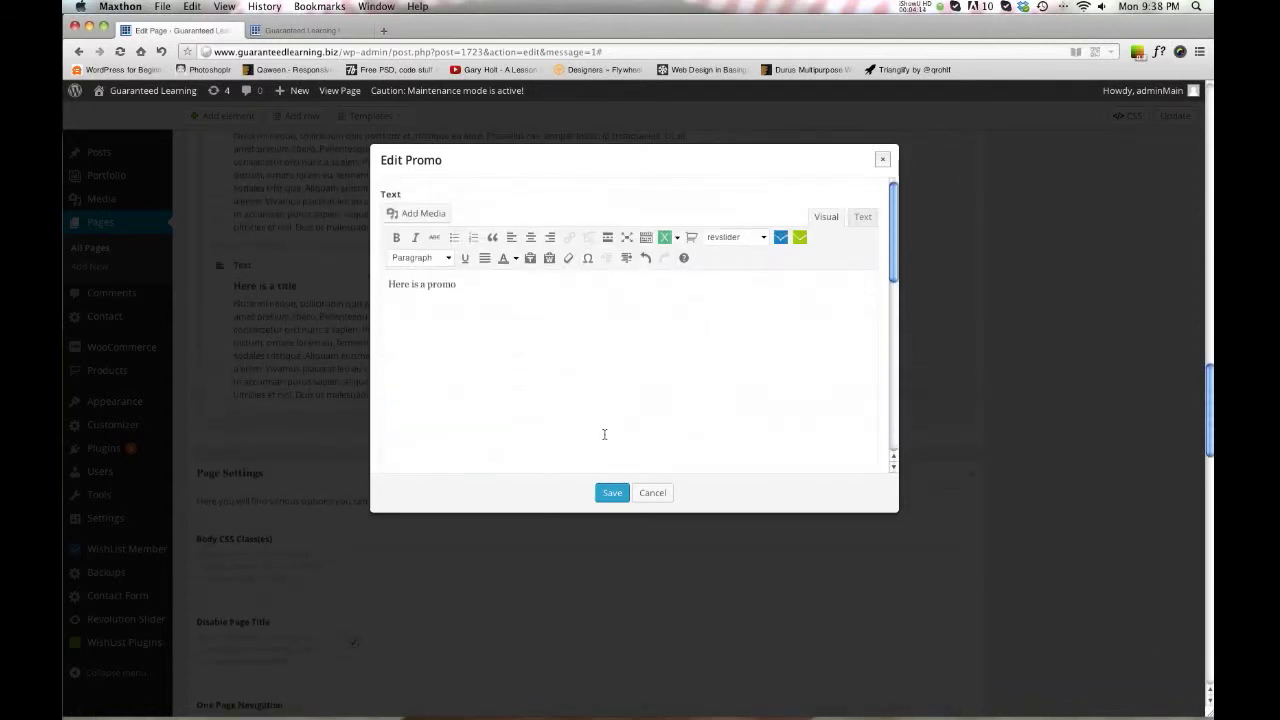
click(613, 493)
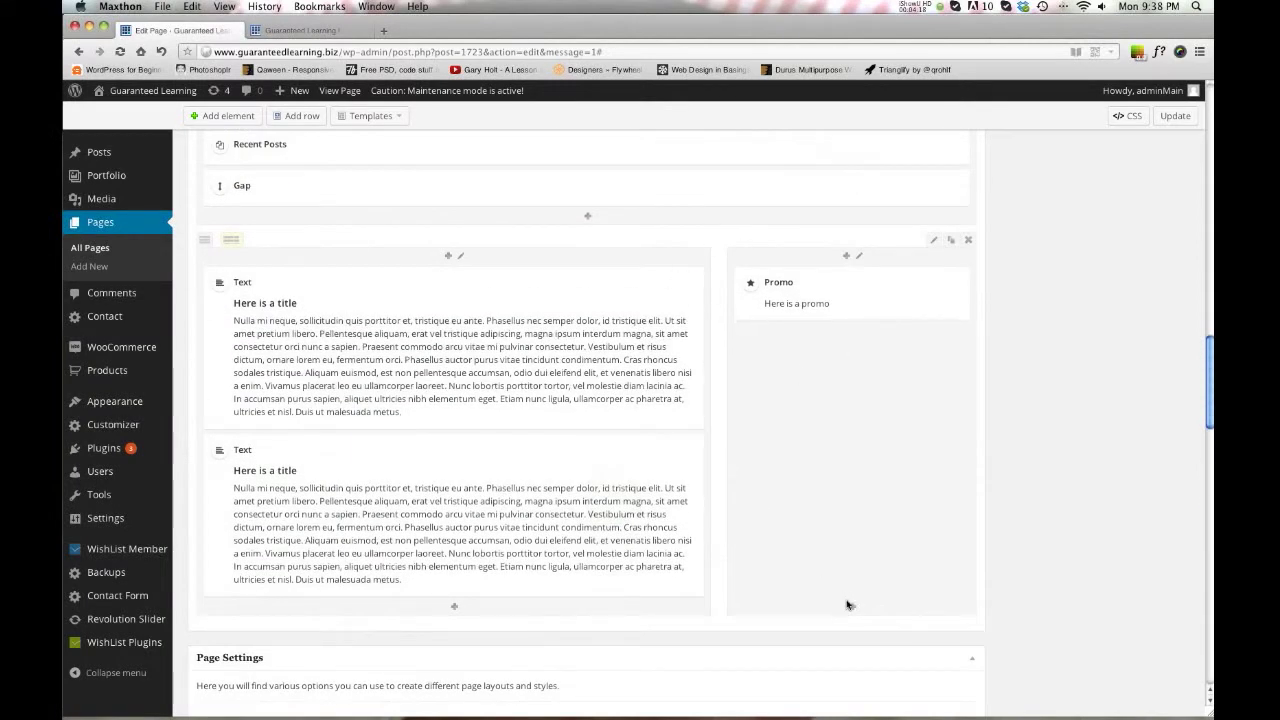
Duplicate the lower Text element, place the copy below the Promo in the narrow column, and update the page
click(851, 609)
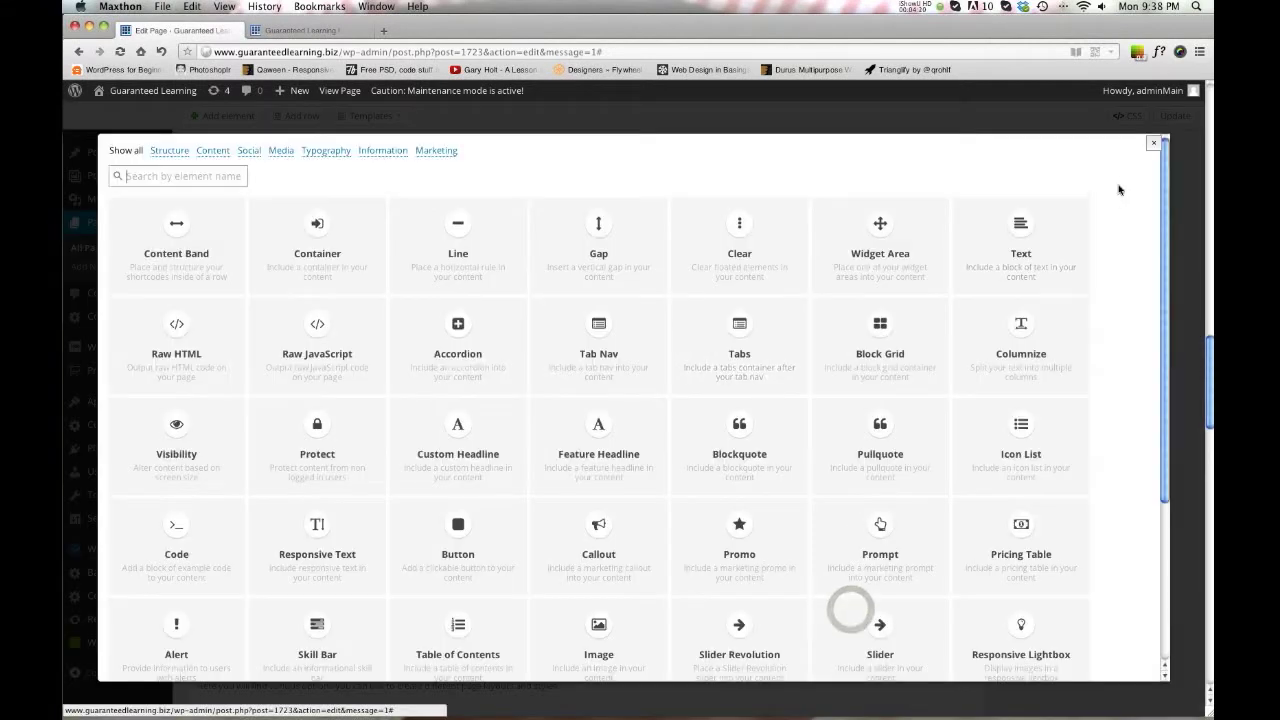
click(1153, 144)
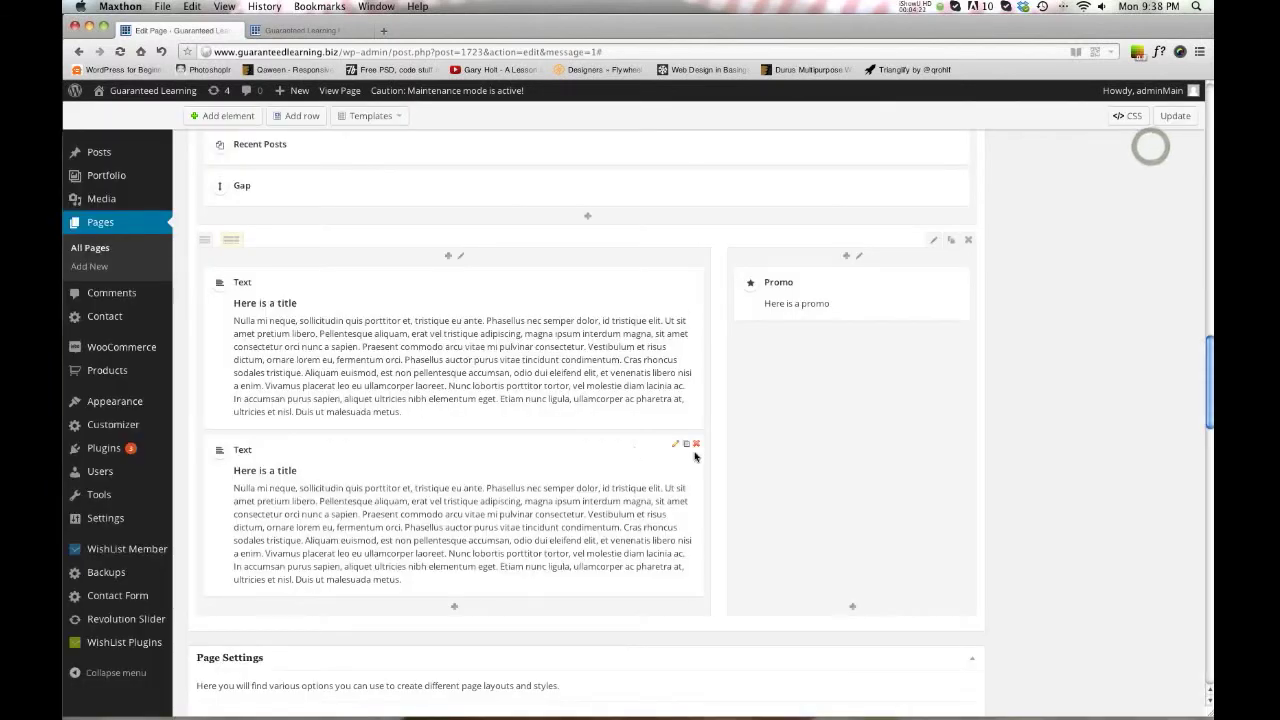
drag(686, 447, 872, 447)
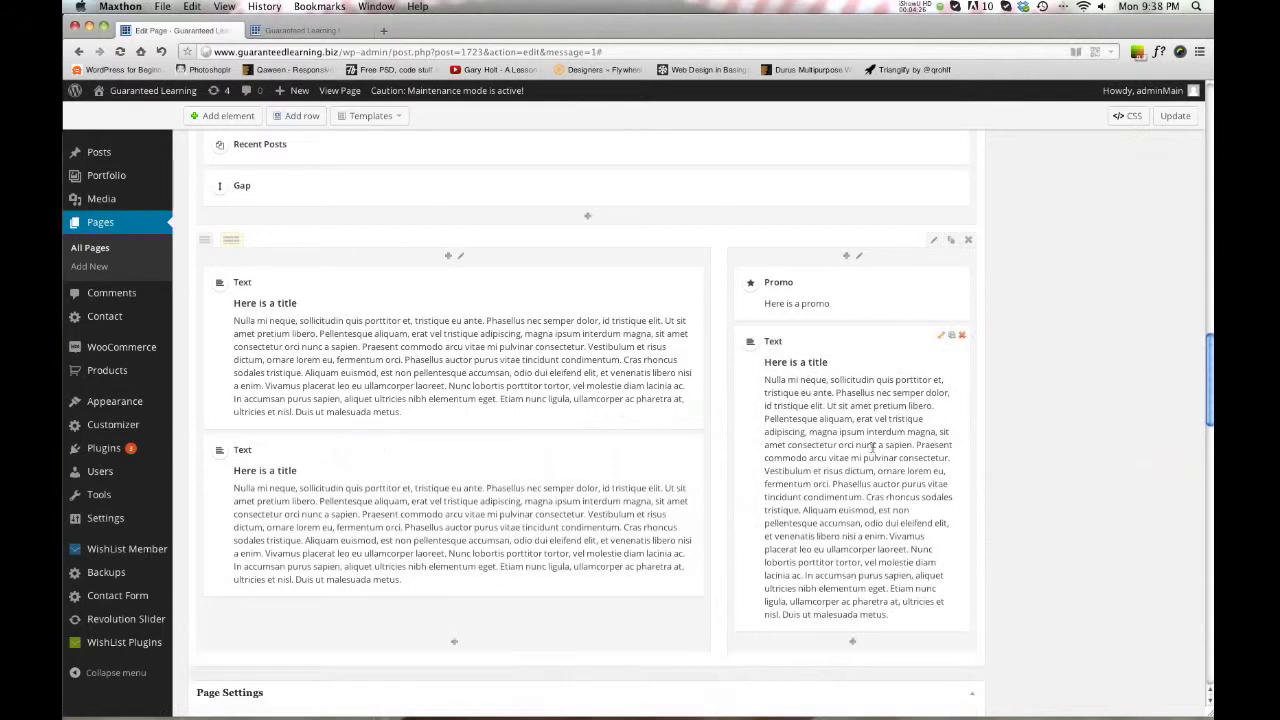
scroll(862, 457, down, 1)
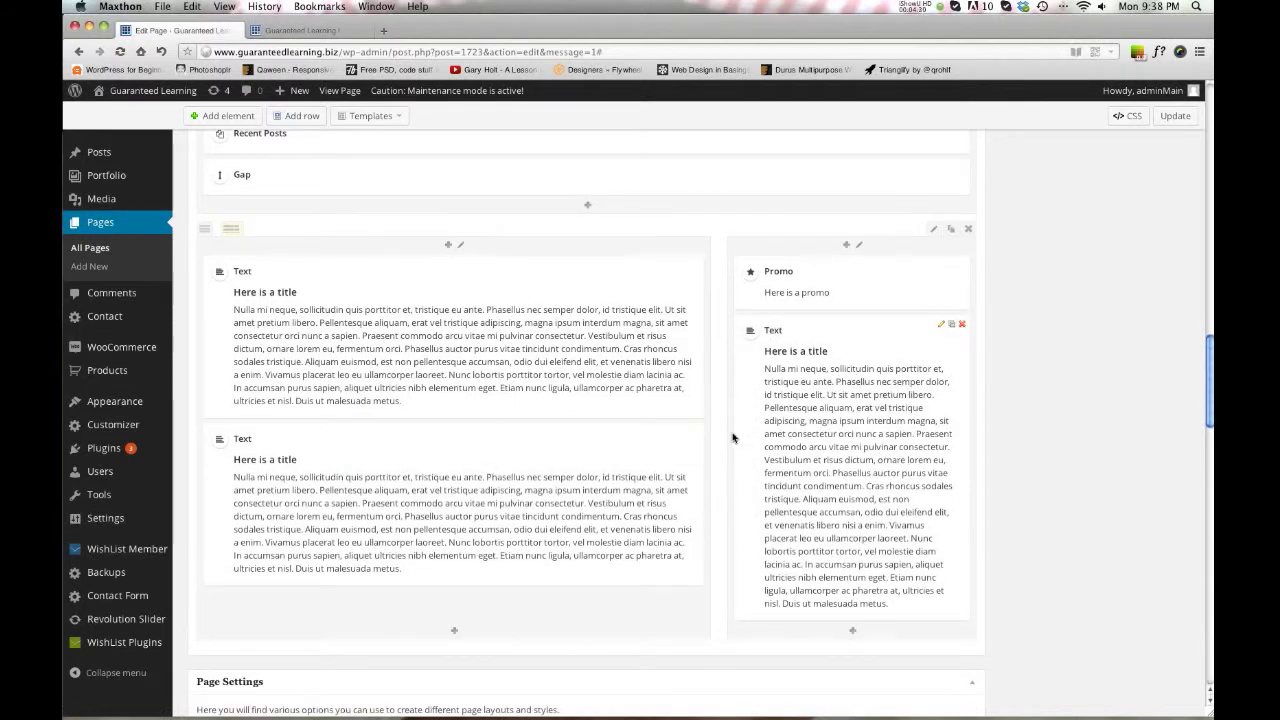
click(1166, 116)
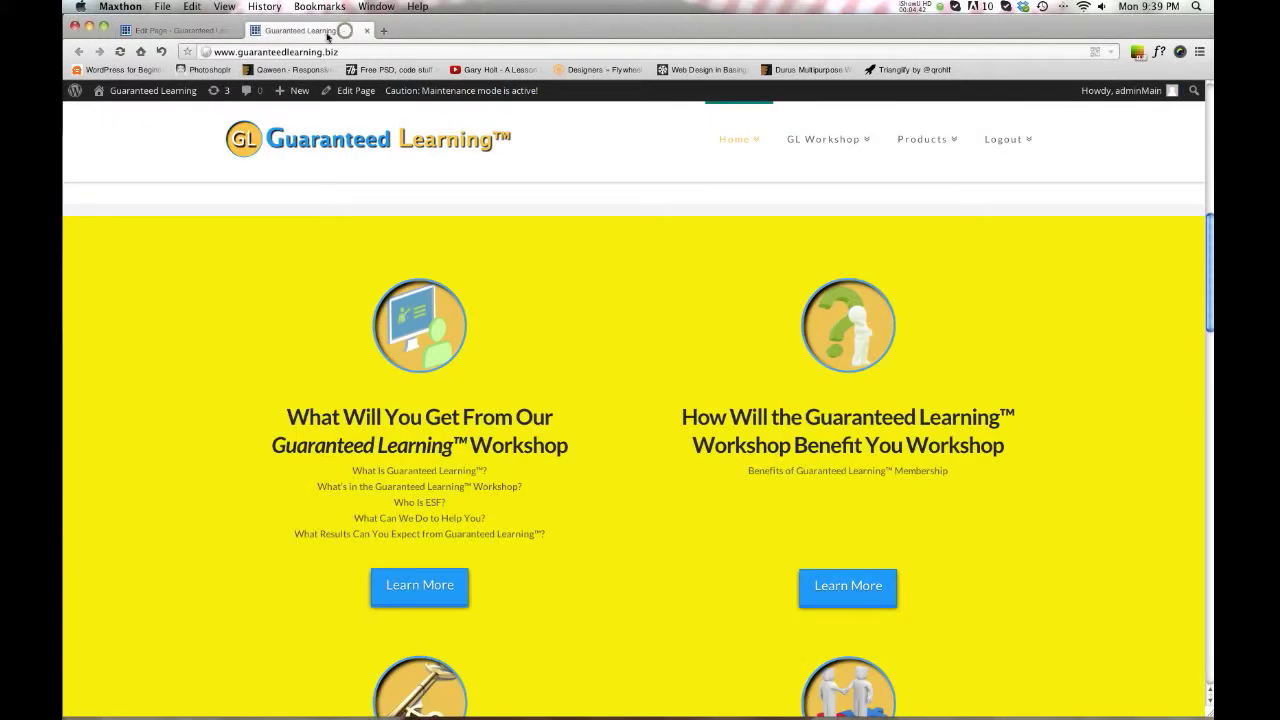
Reload the live home page and examine how the new two-column row with text and promo is laid out
click(343, 30)
click(116, 51)
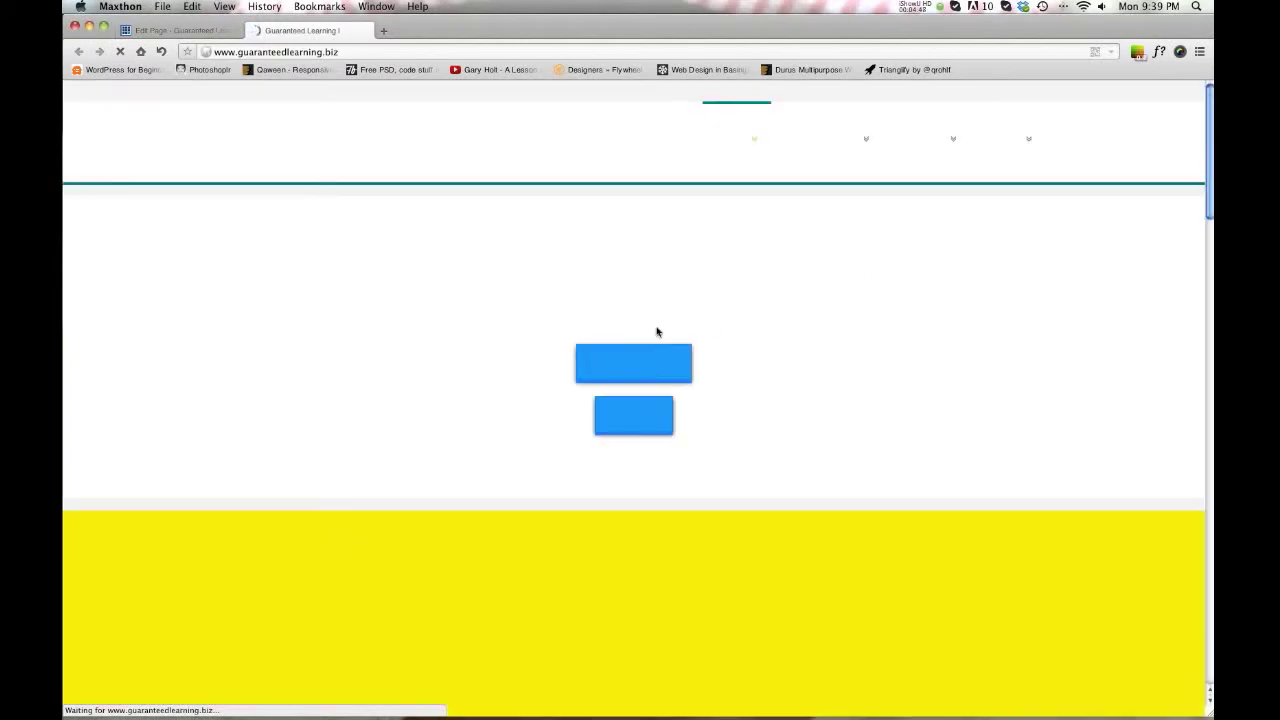
scroll(732, 338, down, 10)
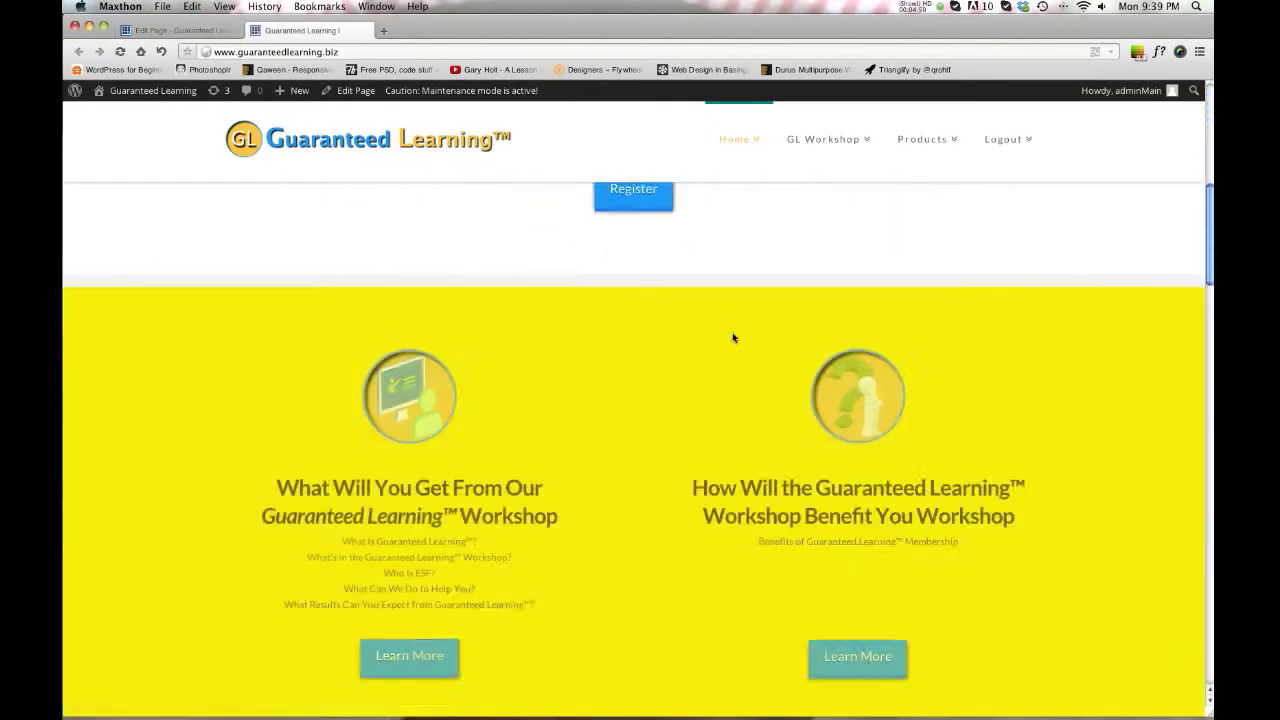
scroll(732, 338, down, 10)
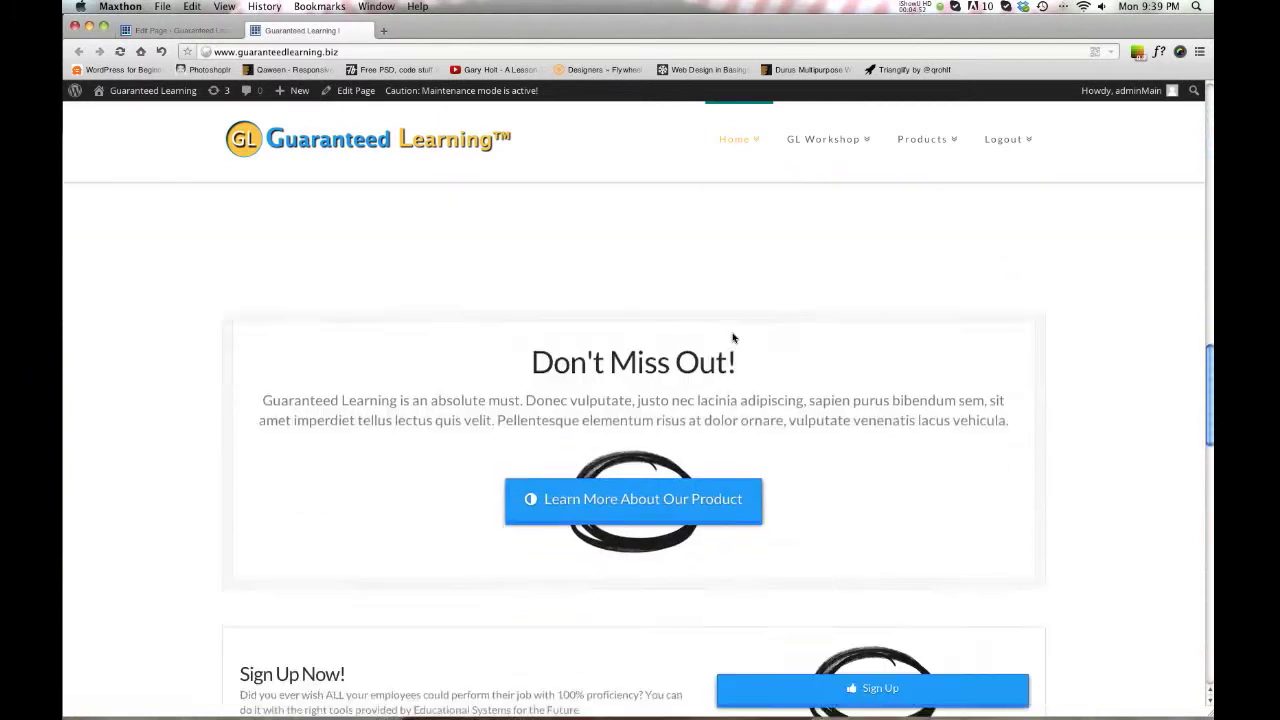
scroll(732, 338, down, 10)
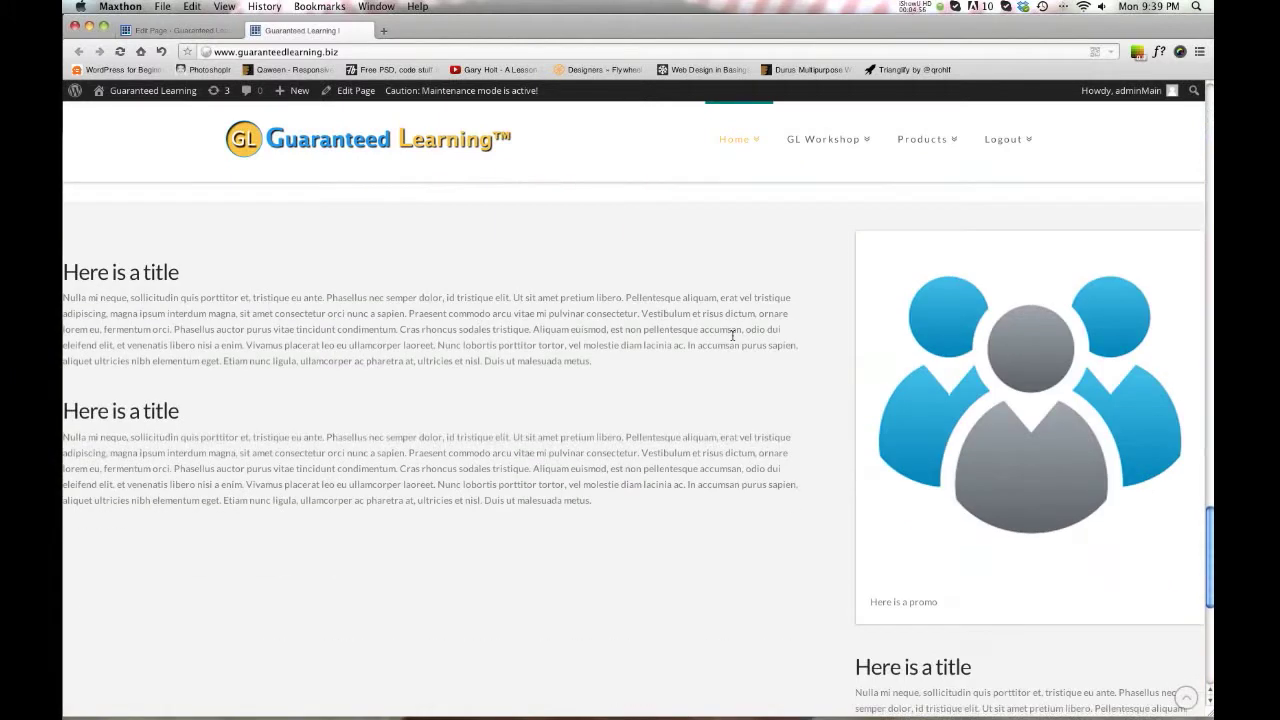
scroll(732, 338, down, 1)
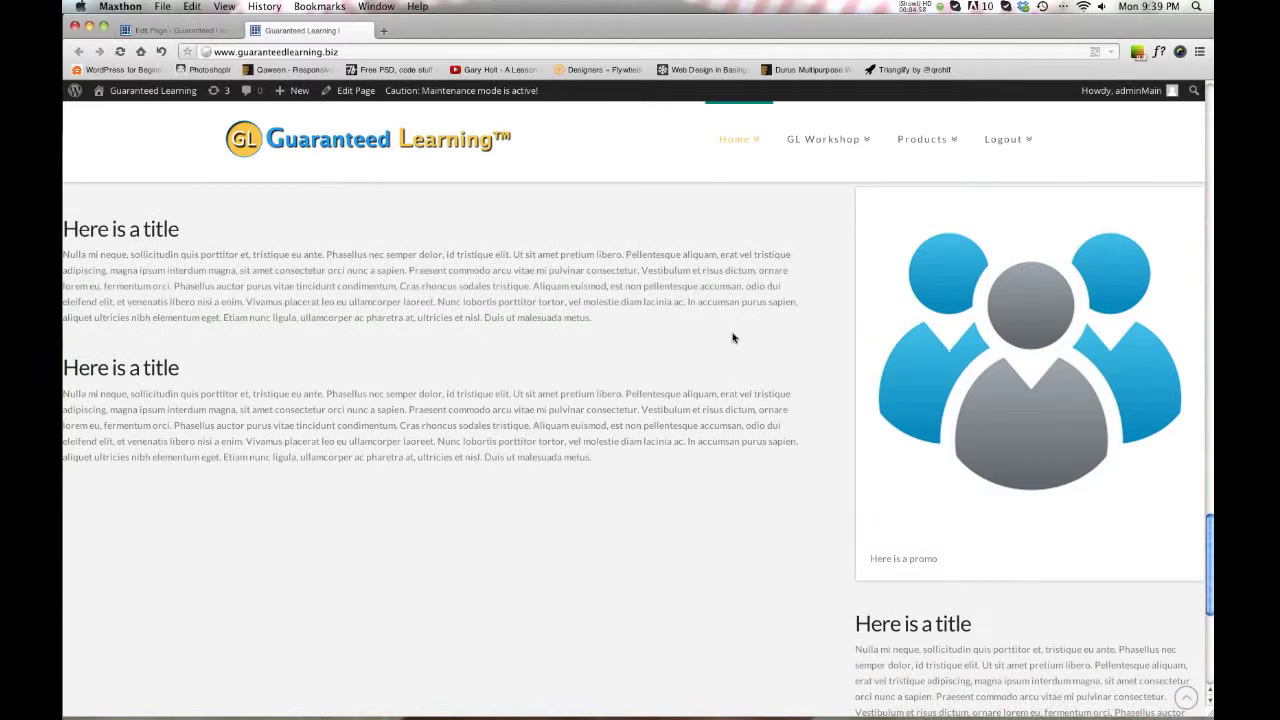
scroll(737, 327, down, 7)
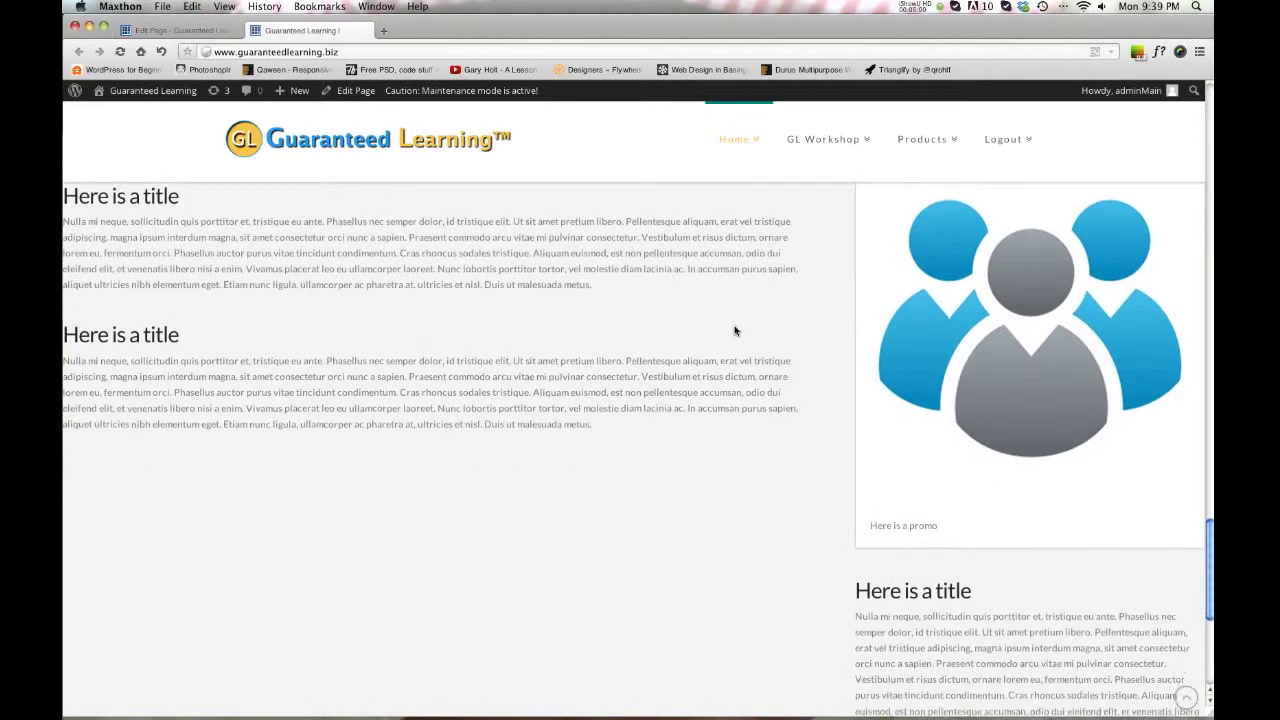
scroll(734, 331, up, 6)
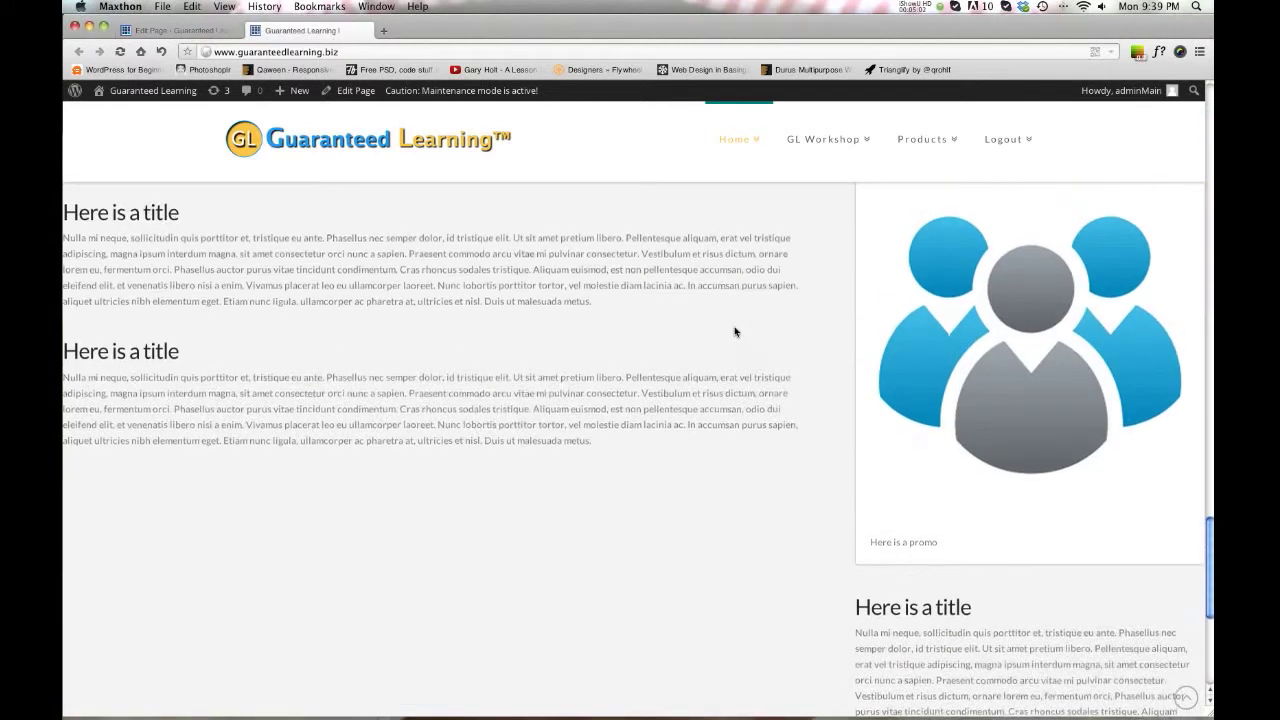
scroll(735, 331, up, 1)
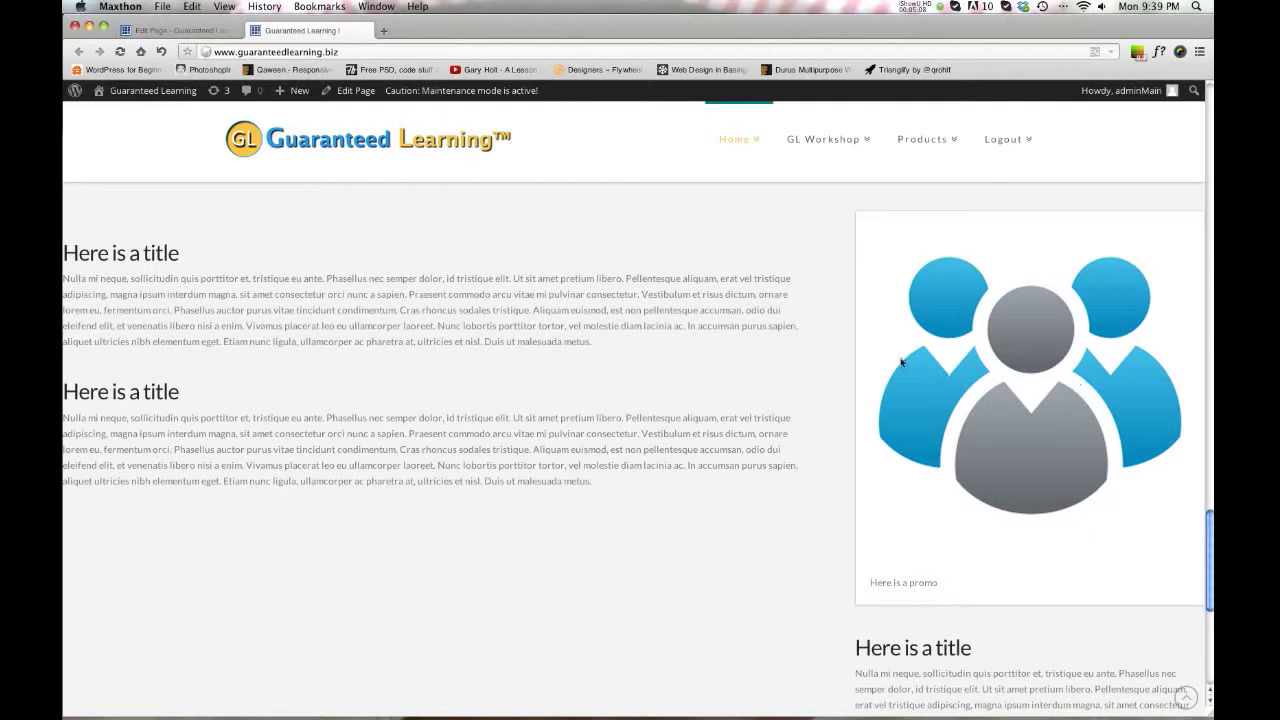
Compare the new row's width and margins with the other sections of the live home page
scroll(650, 376, up, 20)
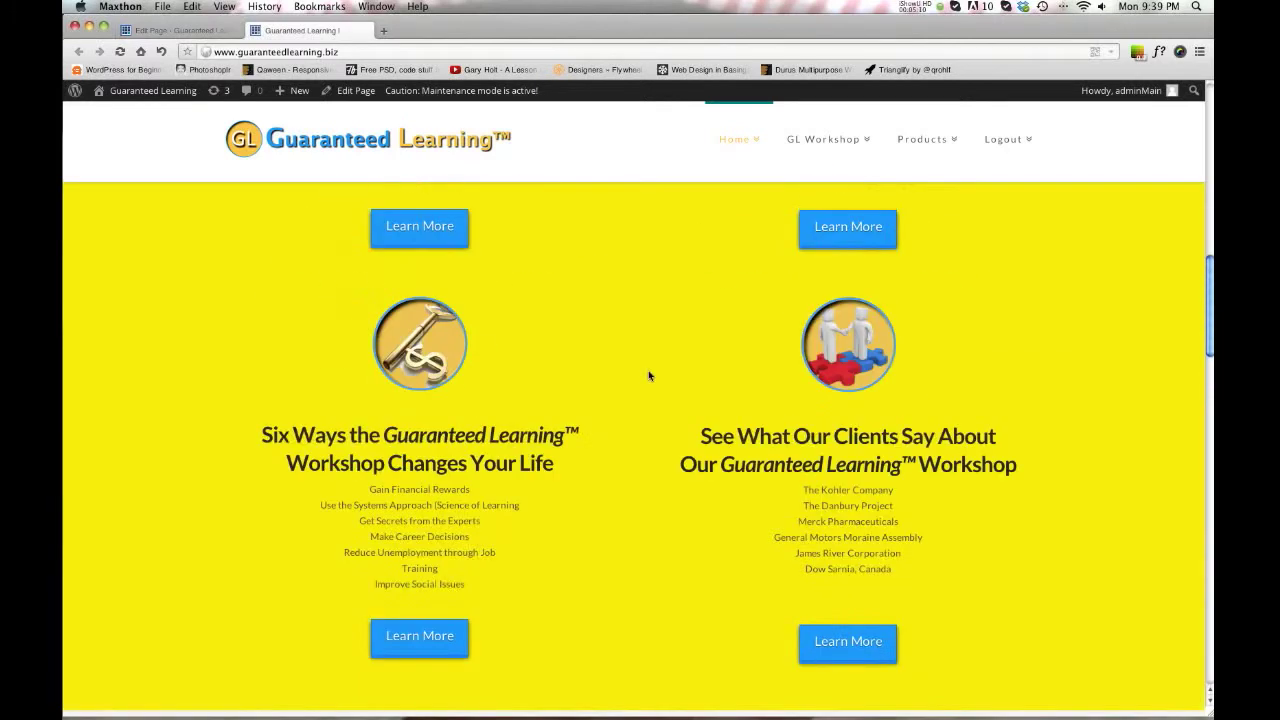
scroll(650, 375, down, 14)
scroll(650, 374, down, 19)
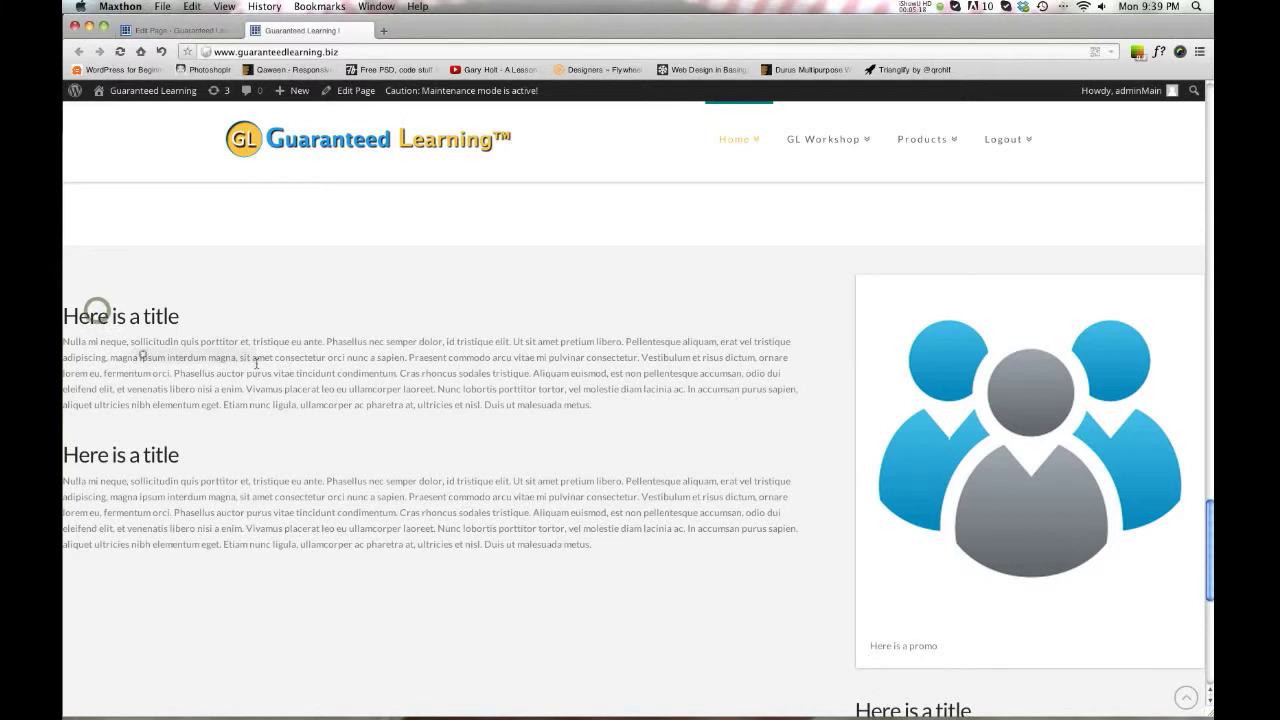
scroll(142, 354, down, 6)
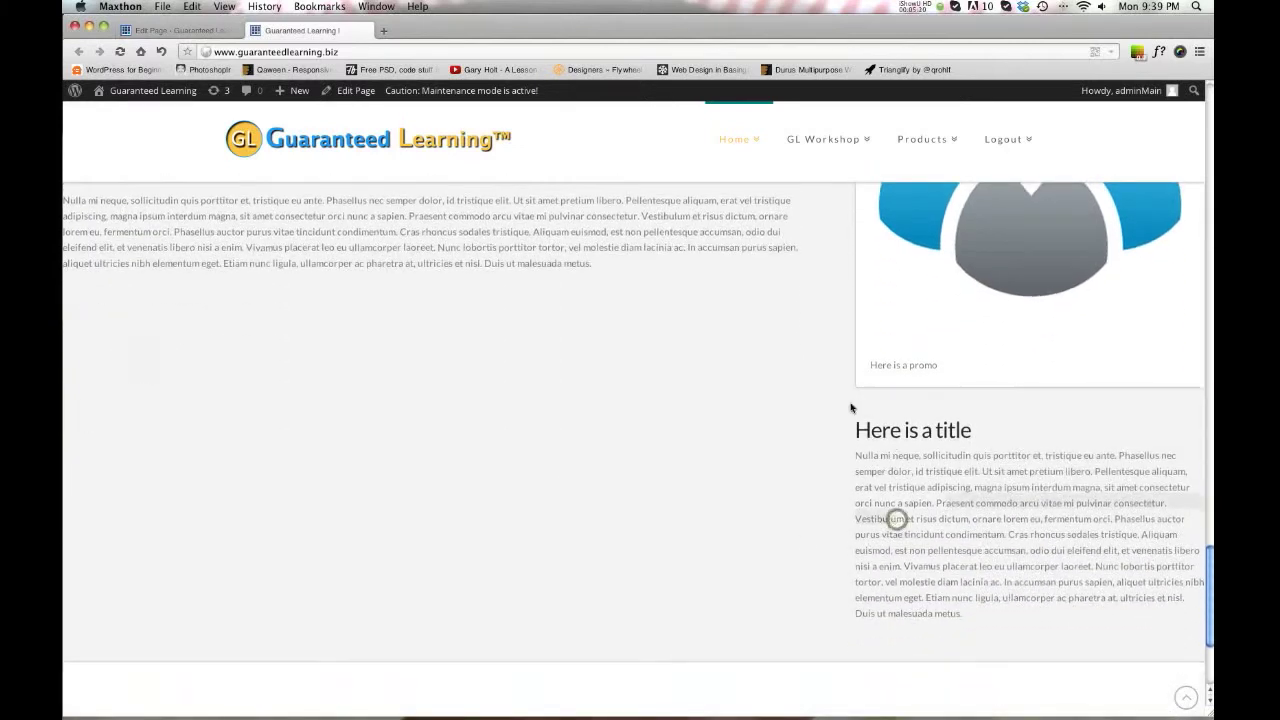
scroll(848, 408, up, 1)
Return to the Home page editor and enable Inner Container in the new two-column row's content band settings
click(190, 30)
scroll(454, 303, down, 15)
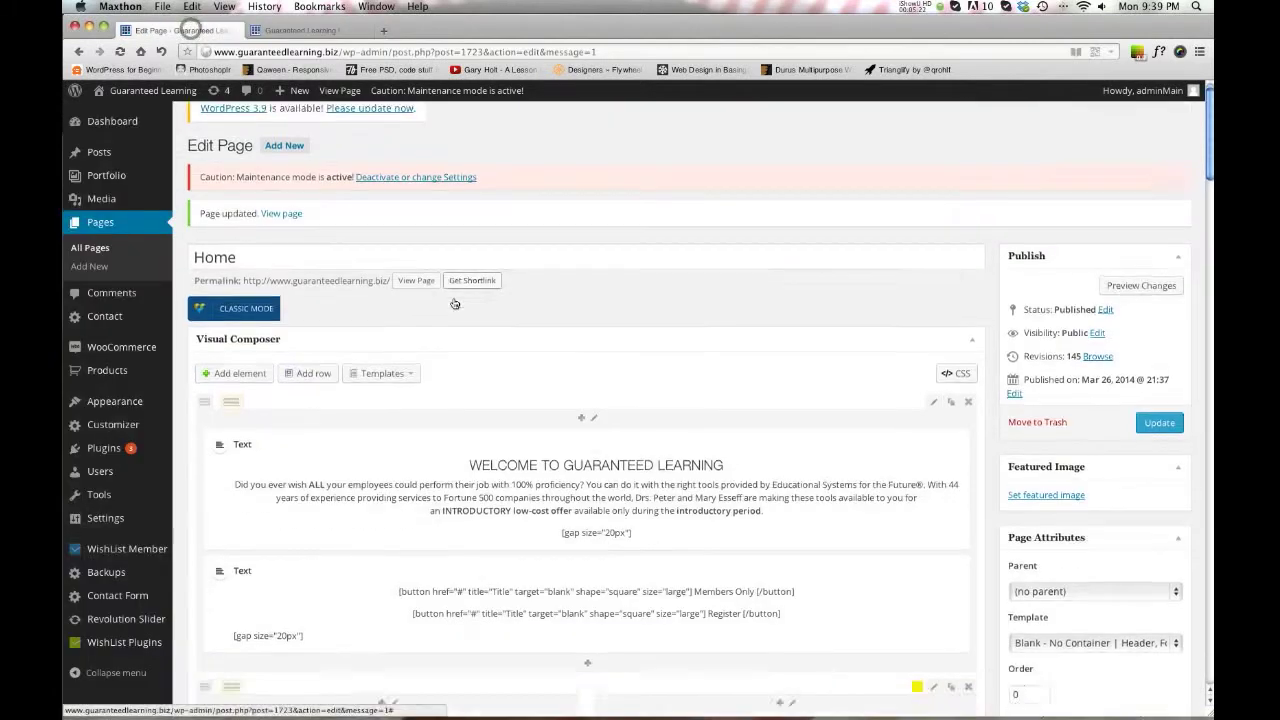
scroll(454, 303, down, 10)
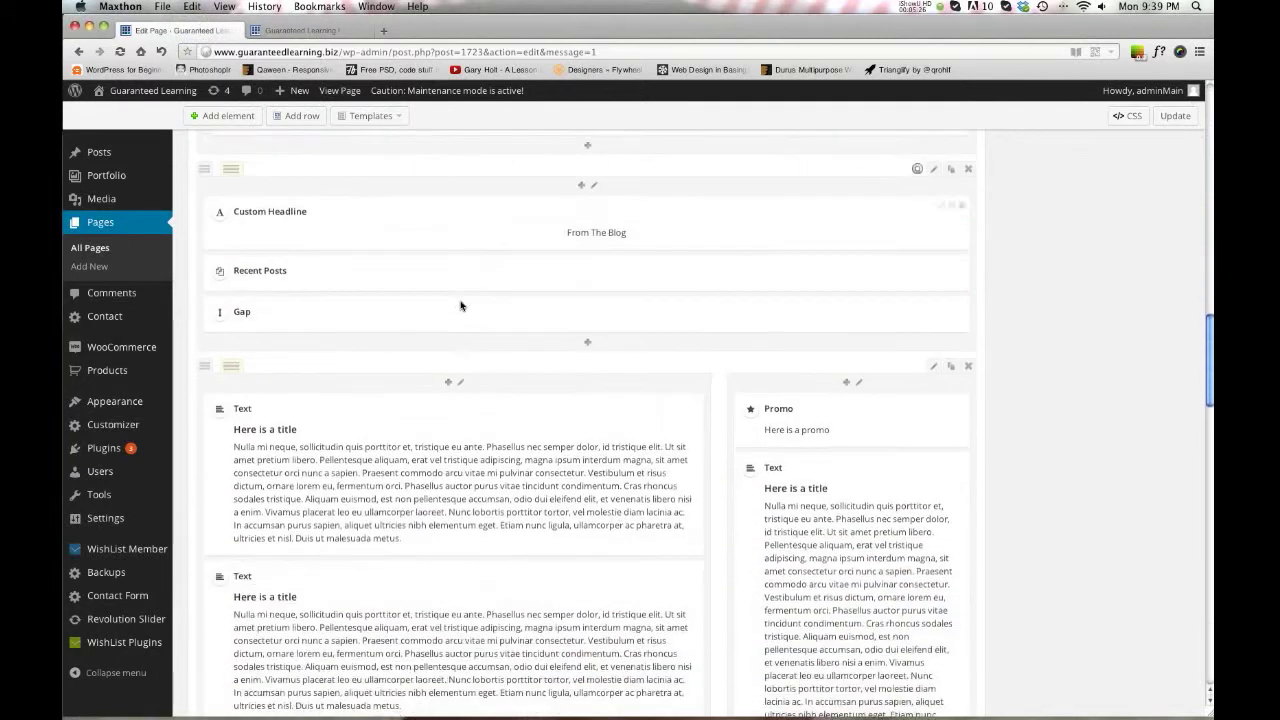
scroll(461, 305, down, 5)
scroll(462, 305, up, 3)
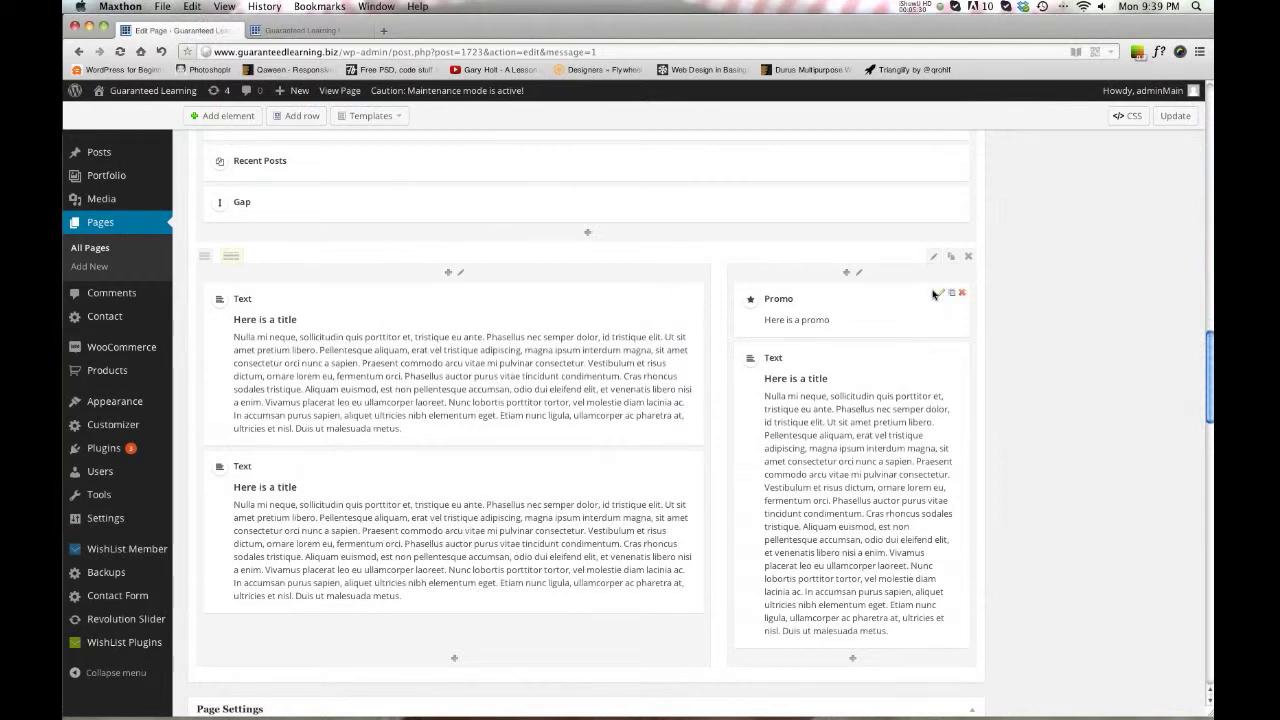
click(932, 257)
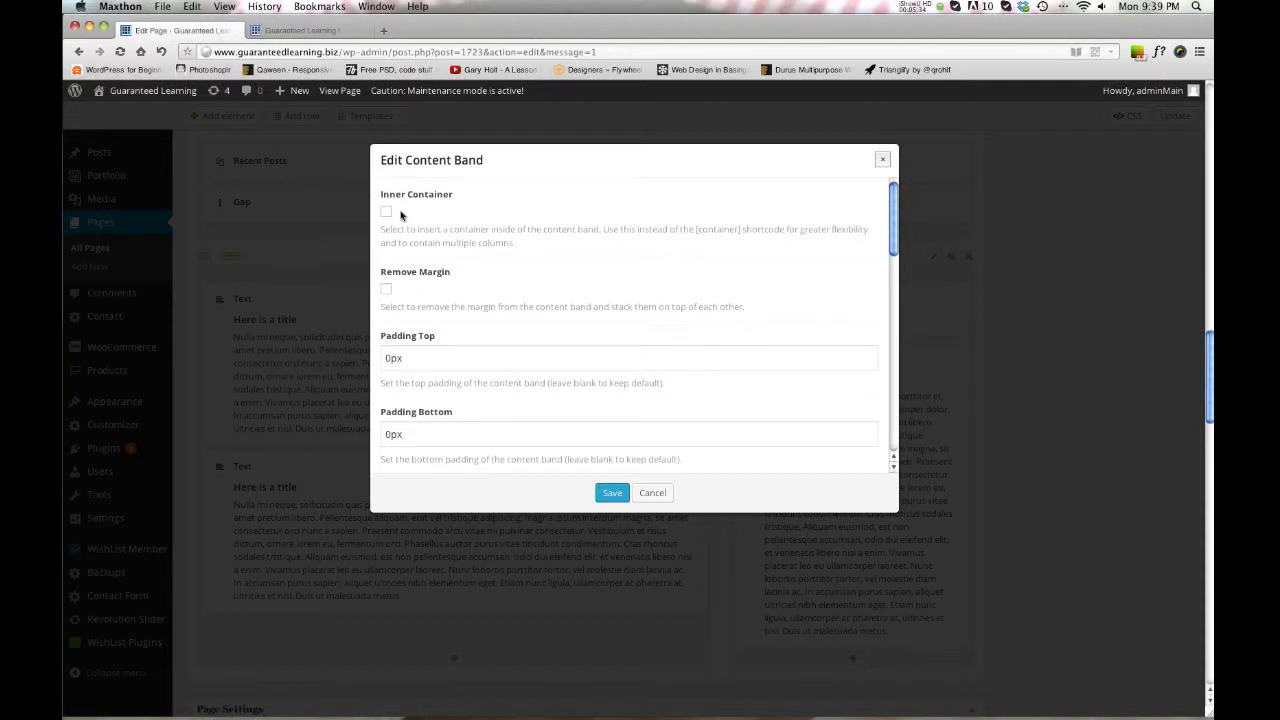
scroll(500, 305, down, 2)
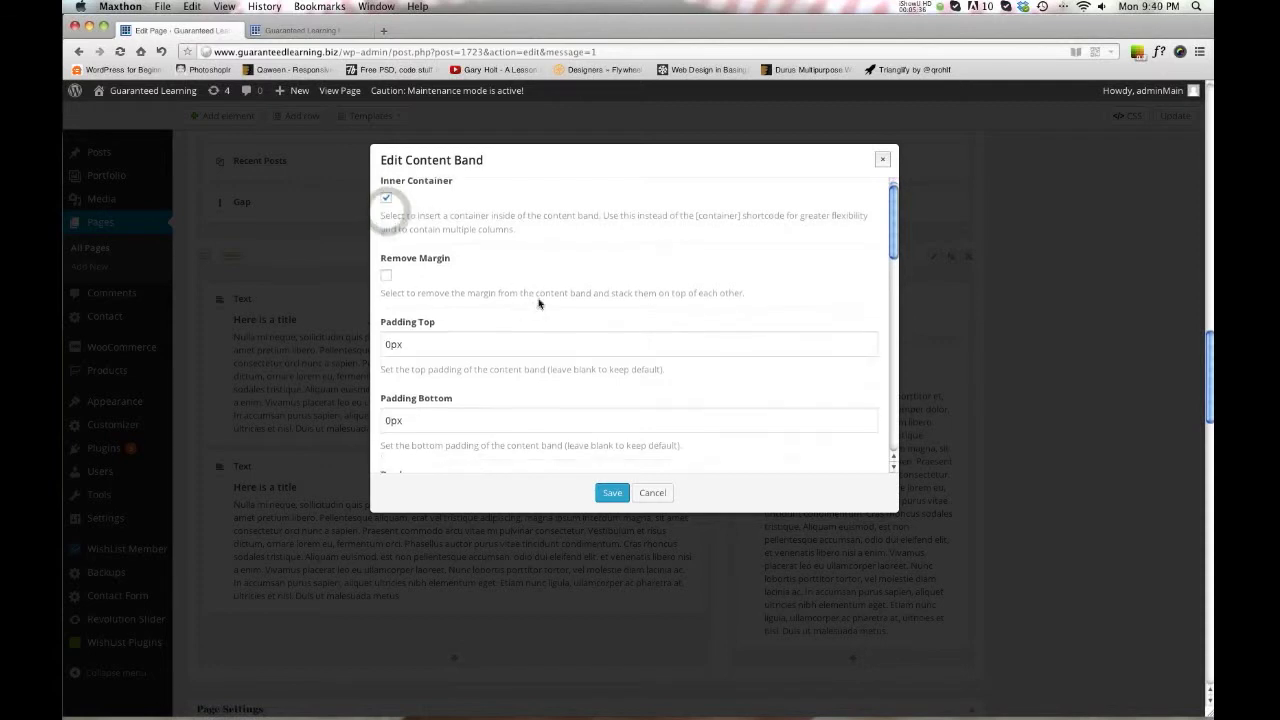
Set the content band's top and bottom padding to 15px each
click(389, 327)
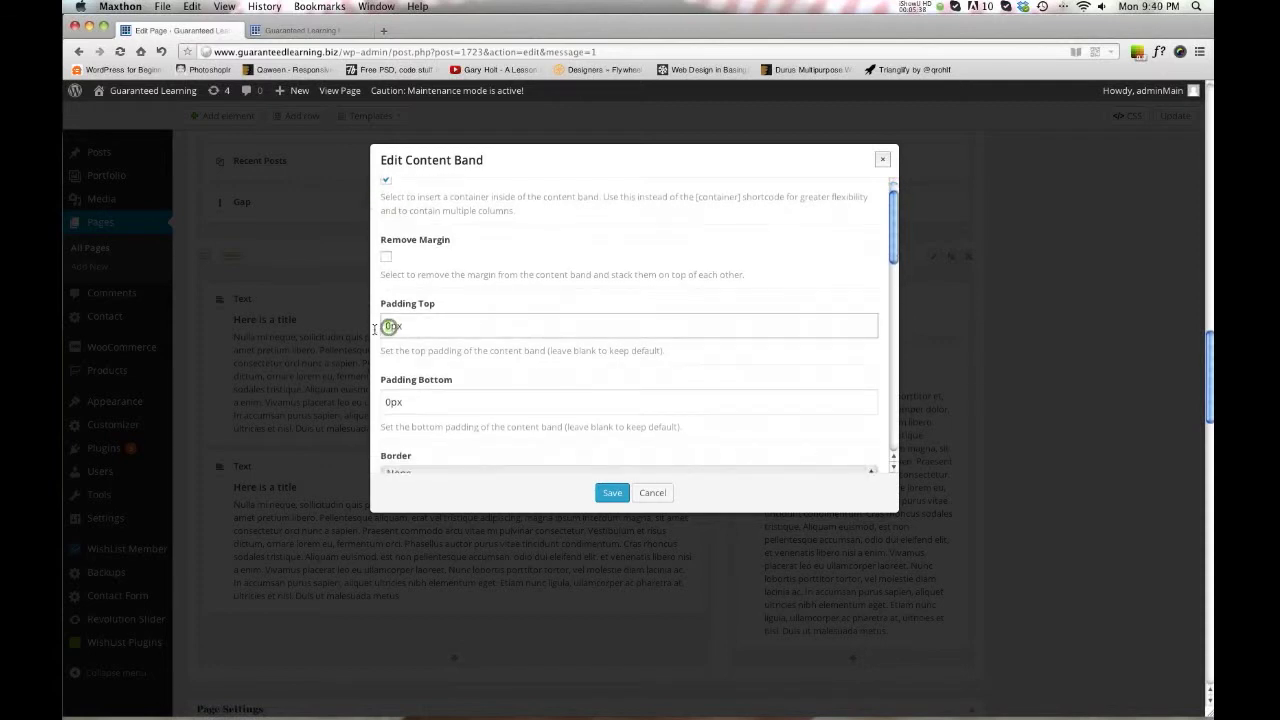
text(15px)
click(384, 401)
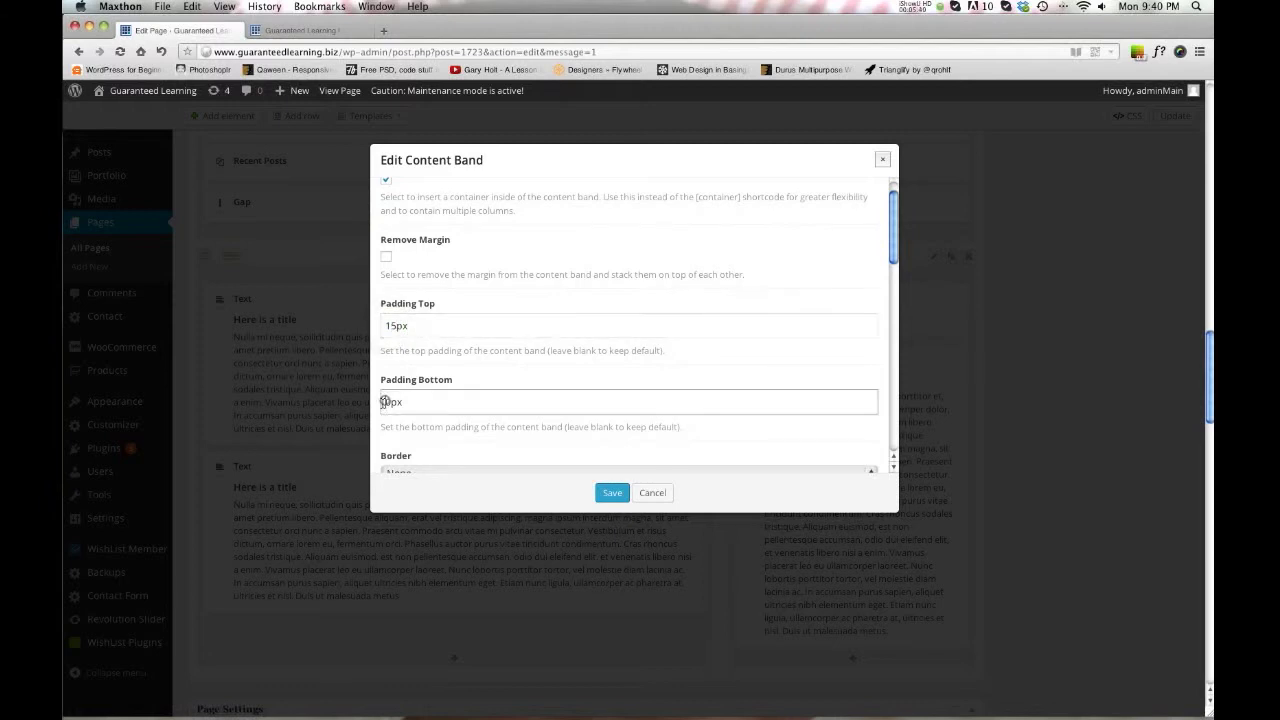
text(15px)
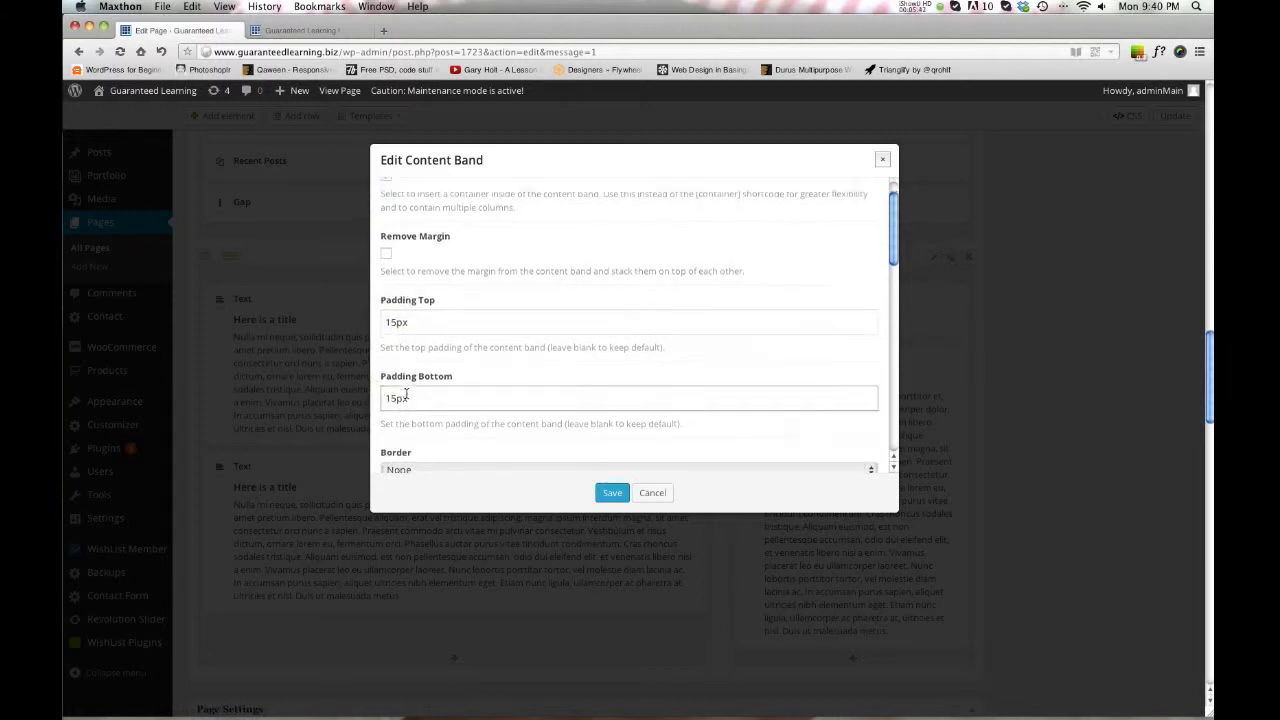
Review the content band's border, background, parallax, video, class and style options, keeping the border at None, and save the settings
scroll(408, 392, down, 3)
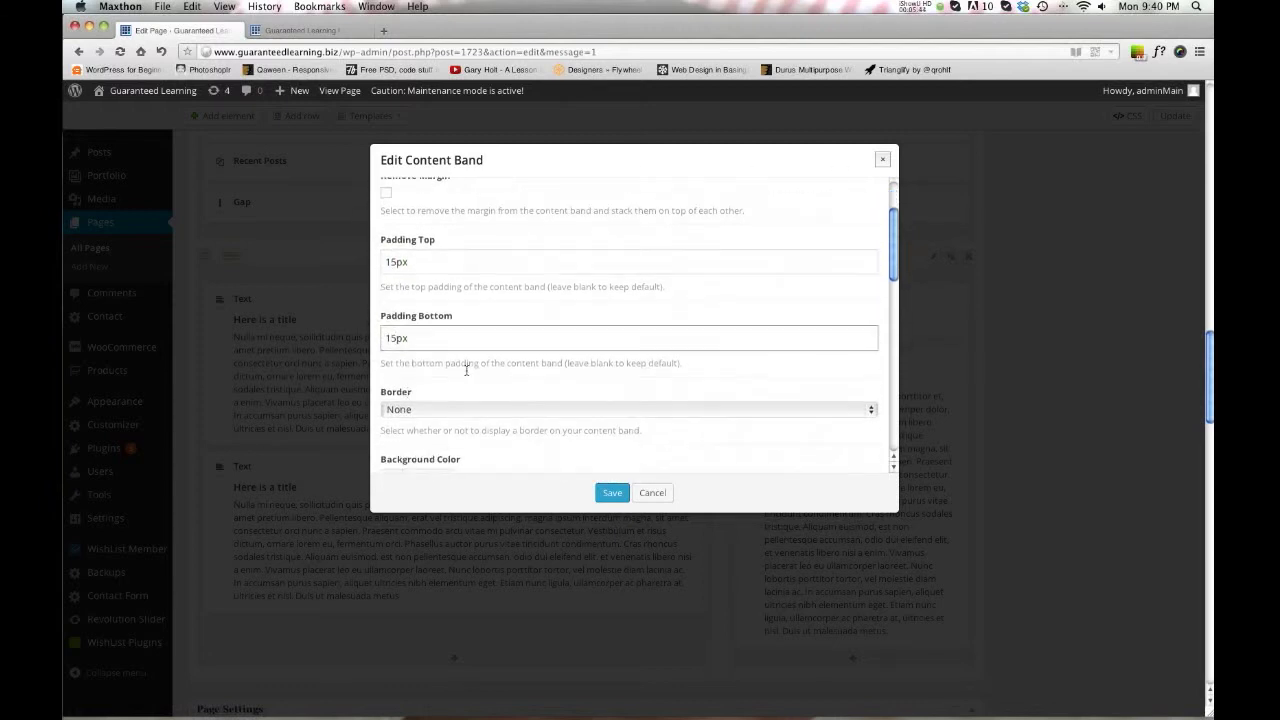
scroll(527, 358, down, 2)
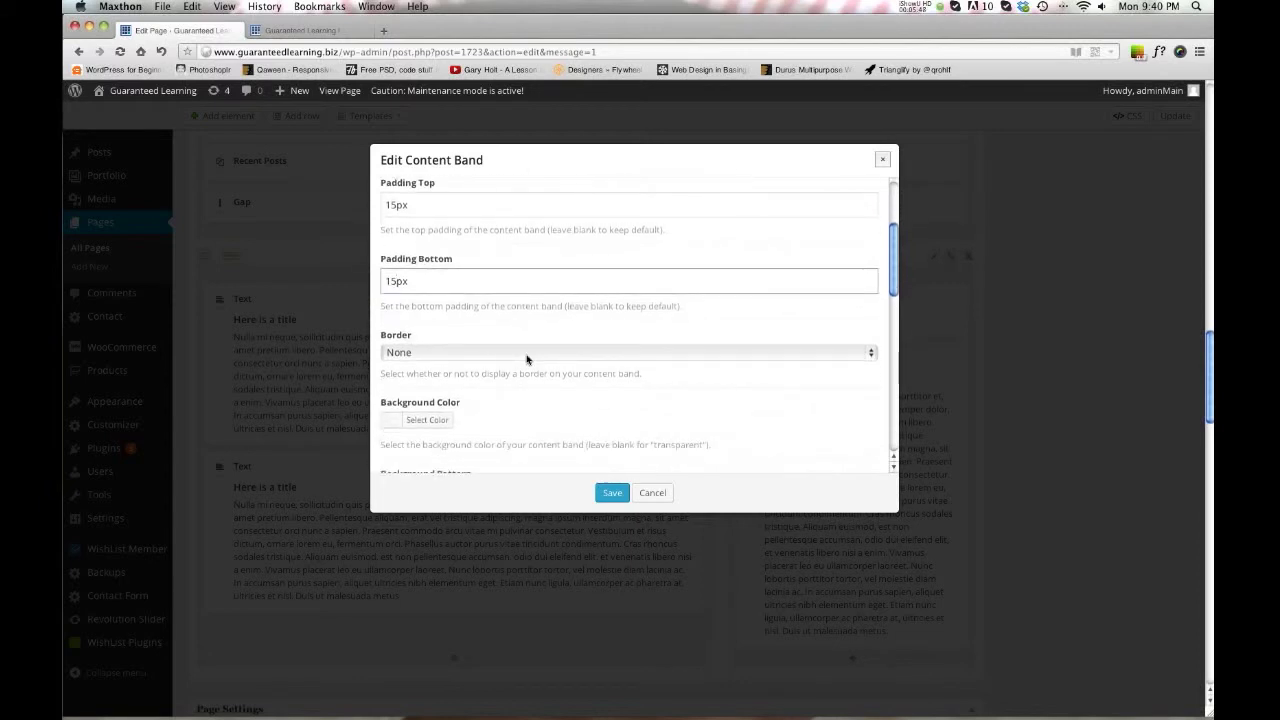
click(527, 353)
click(525, 356)
scroll(527, 350, down, 4)
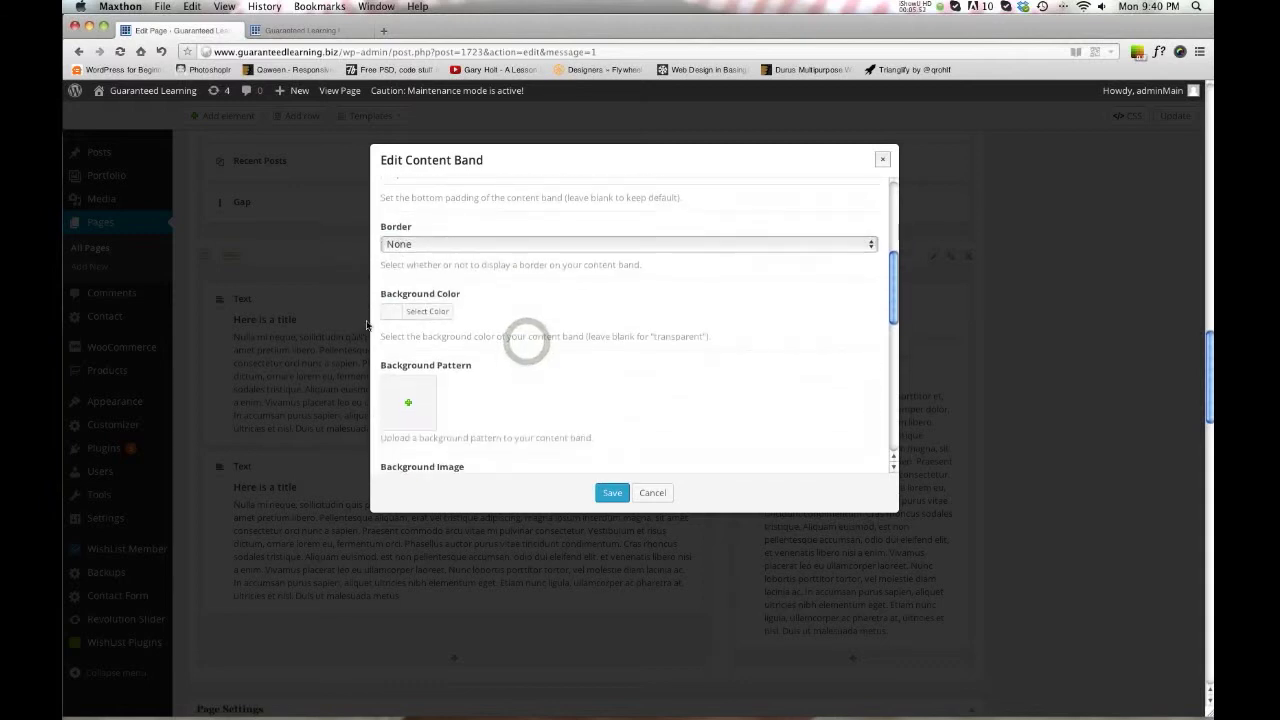
scroll(434, 326, down, 7)
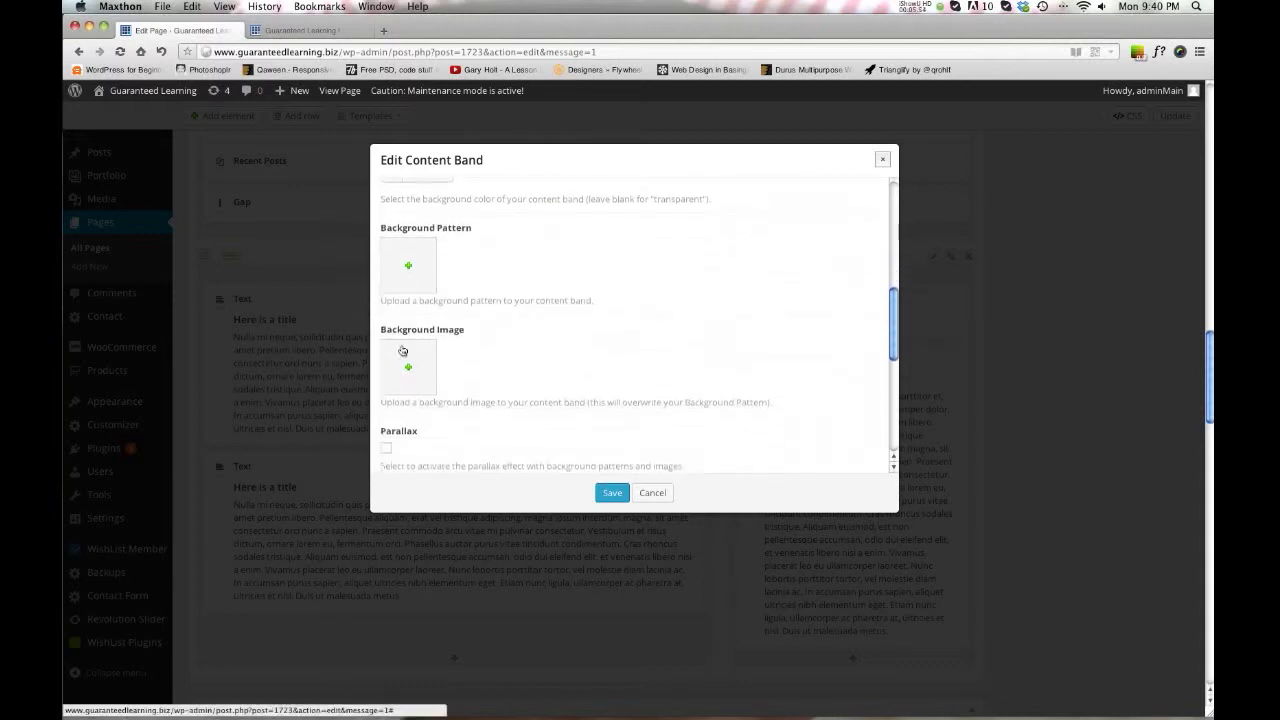
scroll(463, 360, down, 5)
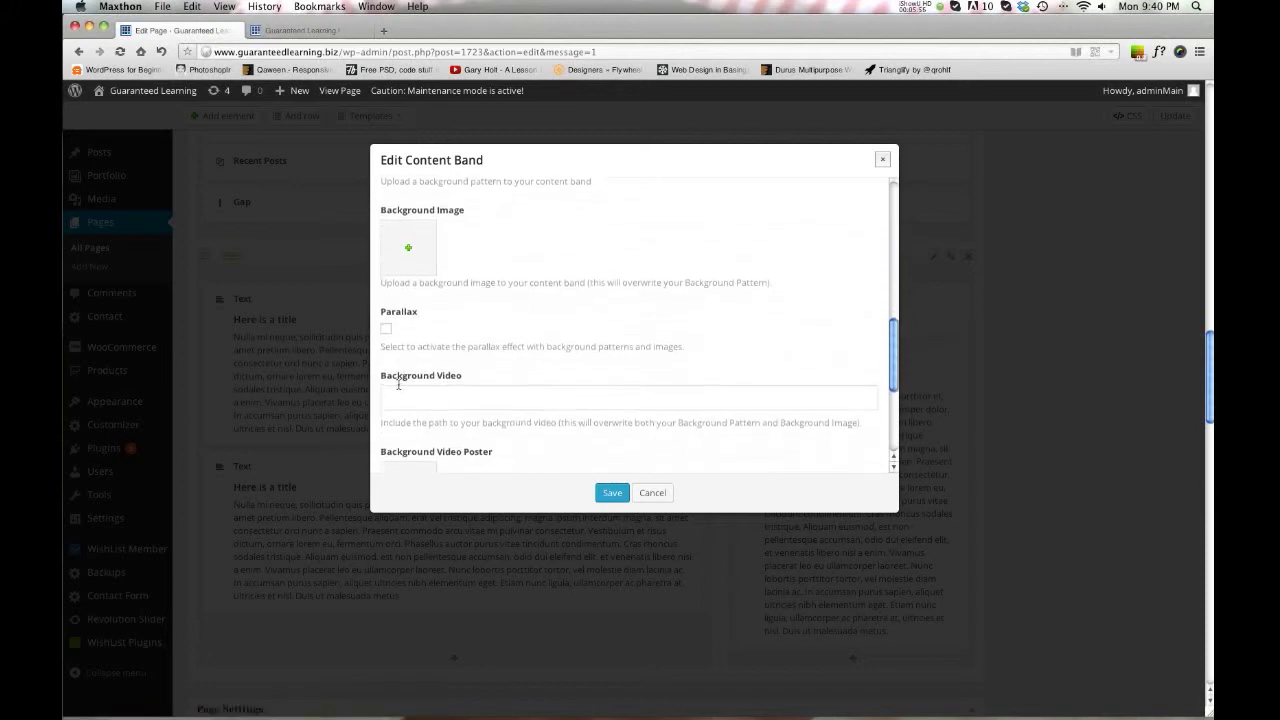
scroll(464, 352, down, 5)
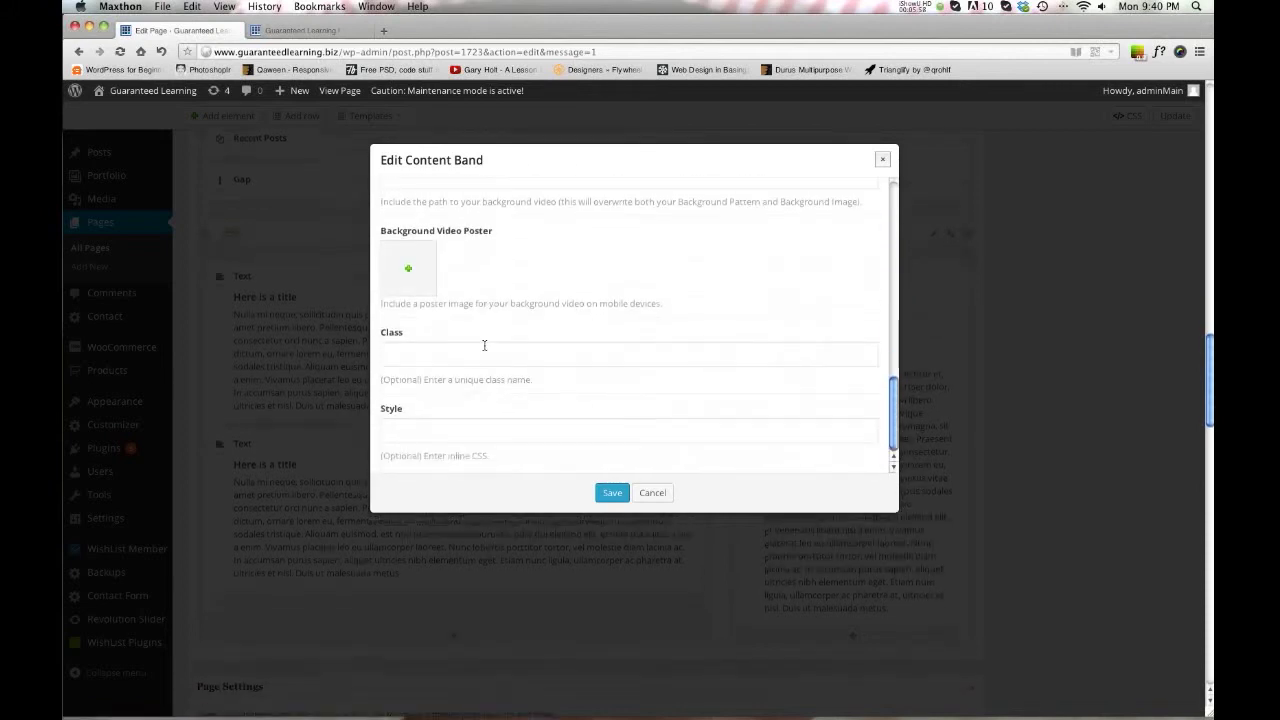
click(612, 492)
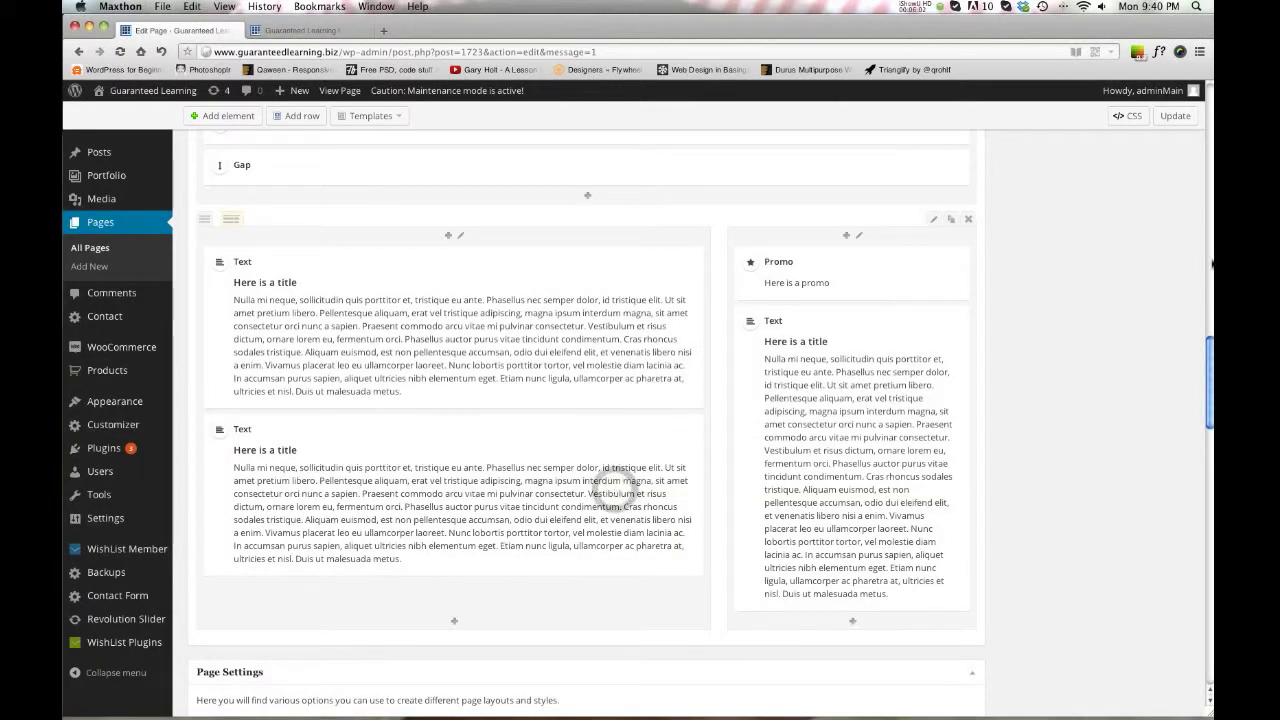
Update the Home page and reload the live site to check the new row's layout
click(1162, 126)
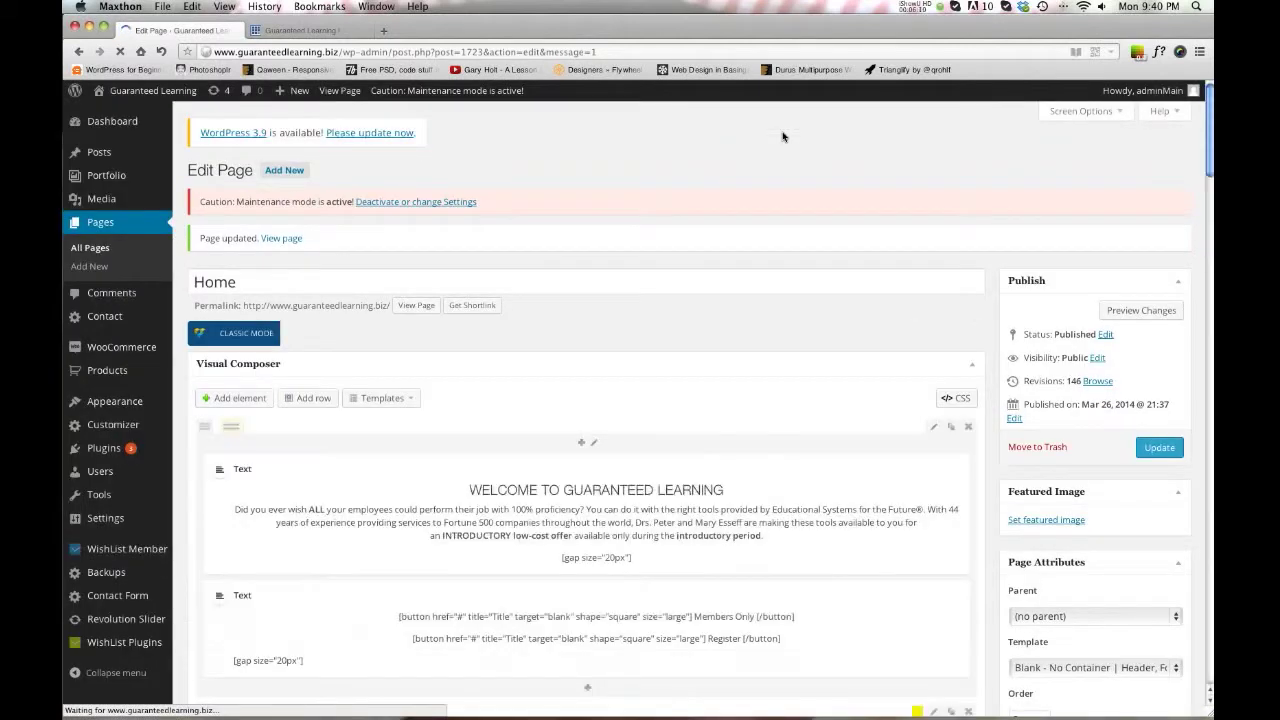
click(321, 32)
click(118, 50)
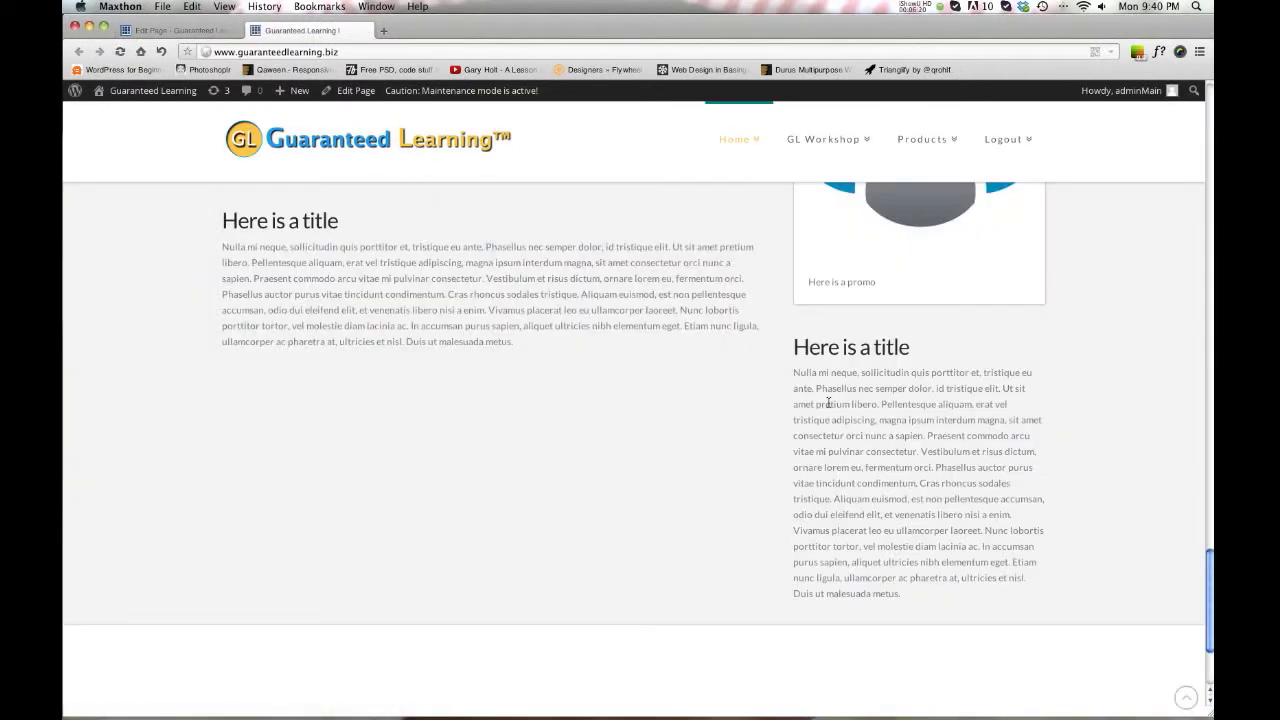
scroll(577, 380, up, 10)
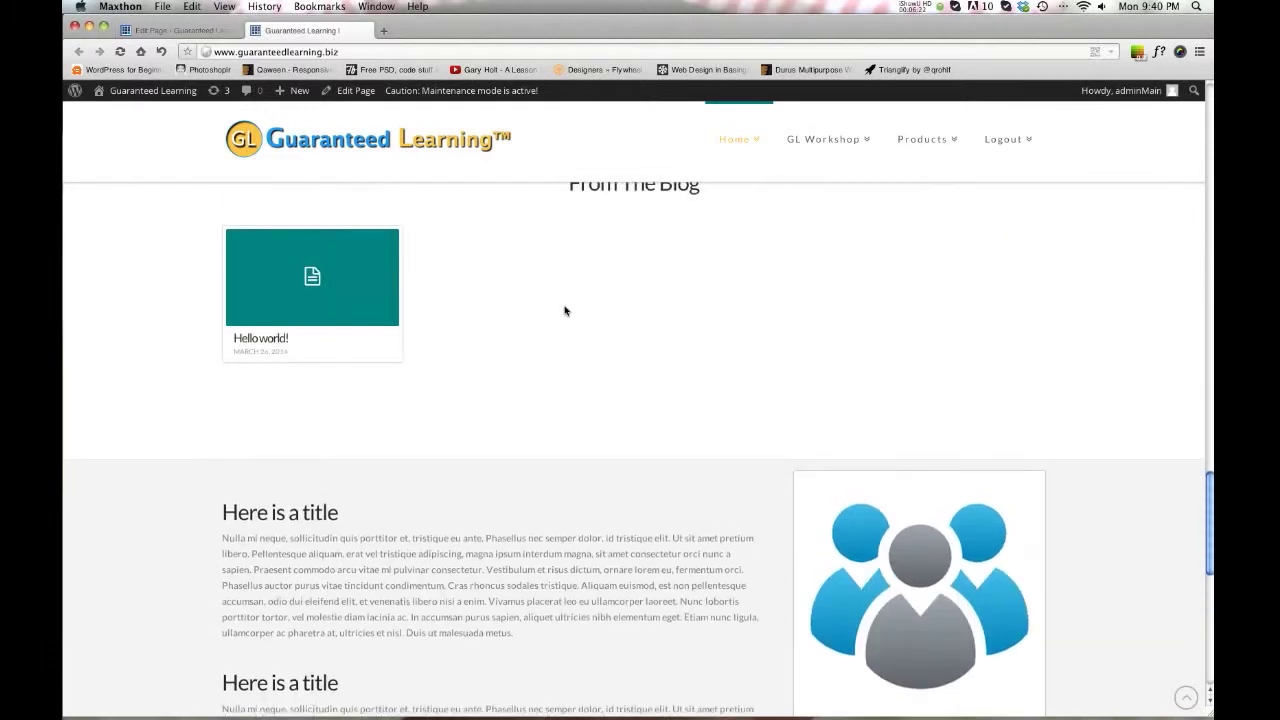
scroll(627, 353, down, 10)
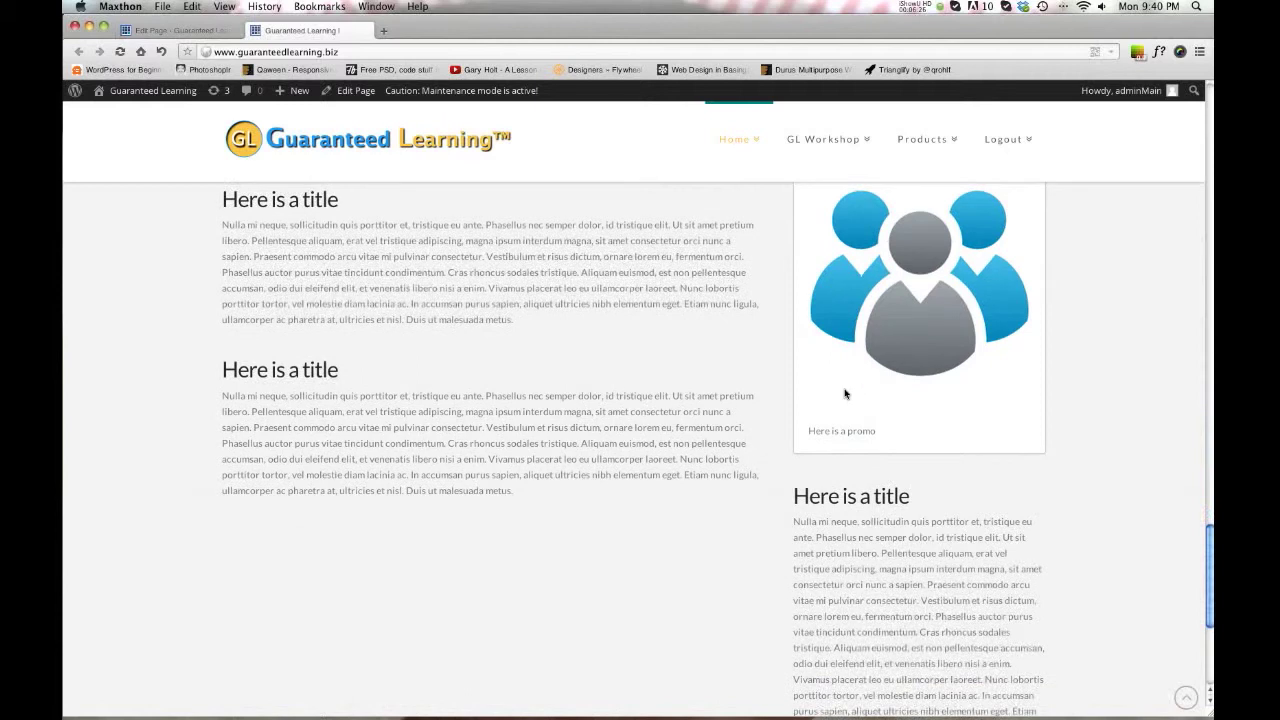
Return to the Home page editor and go to the wide column of the two-column text and promo row
click(849, 441)
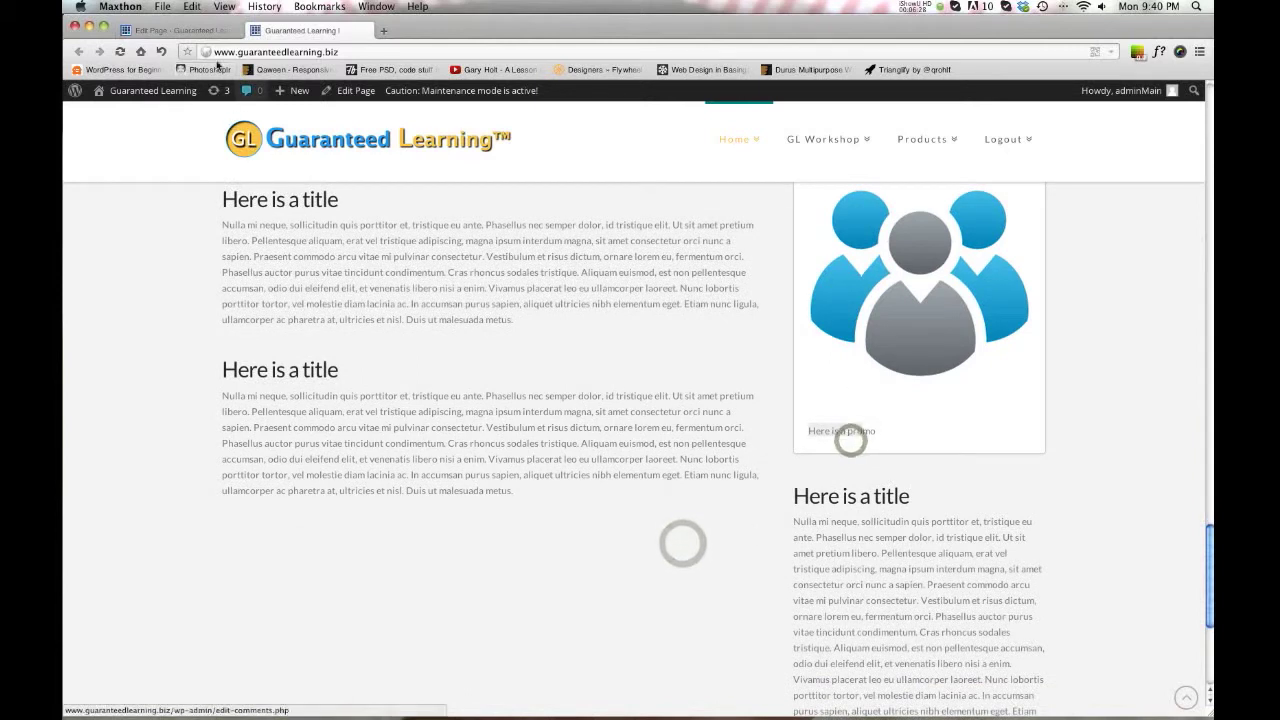
click(195, 28)
scroll(708, 312, down, 20)
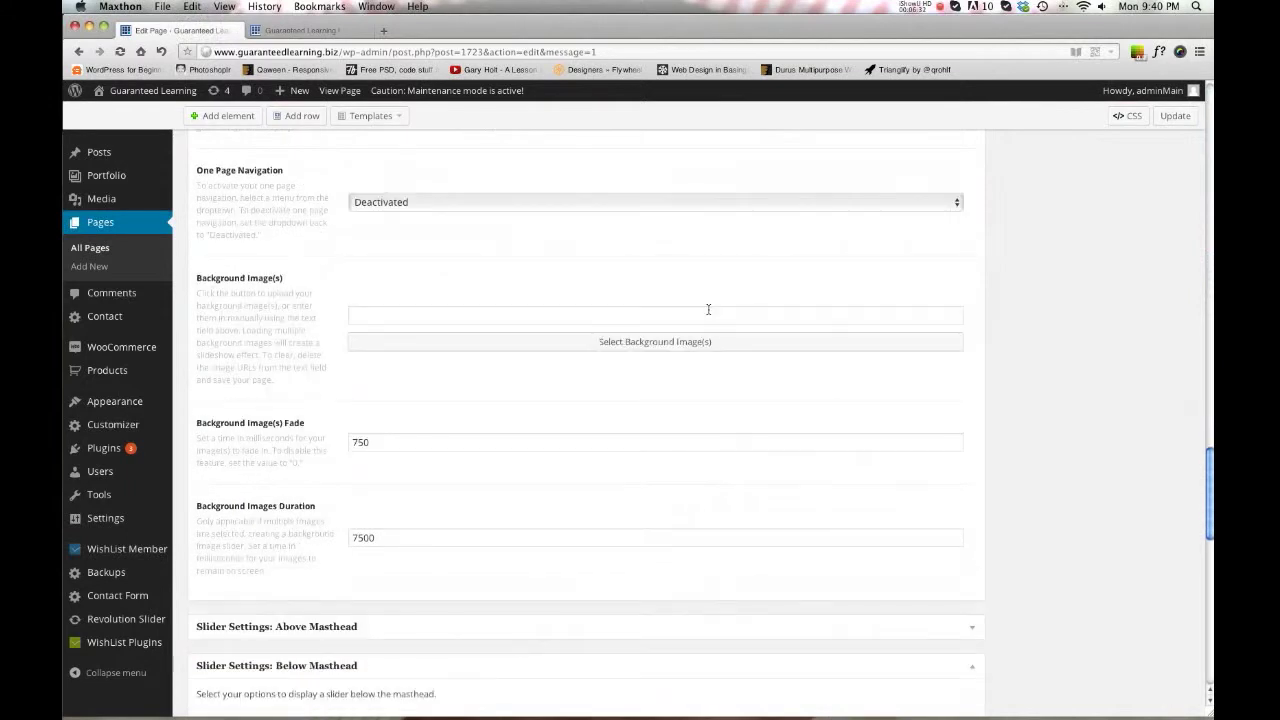
scroll(711, 312, up, 8)
scroll(714, 313, up, 5)
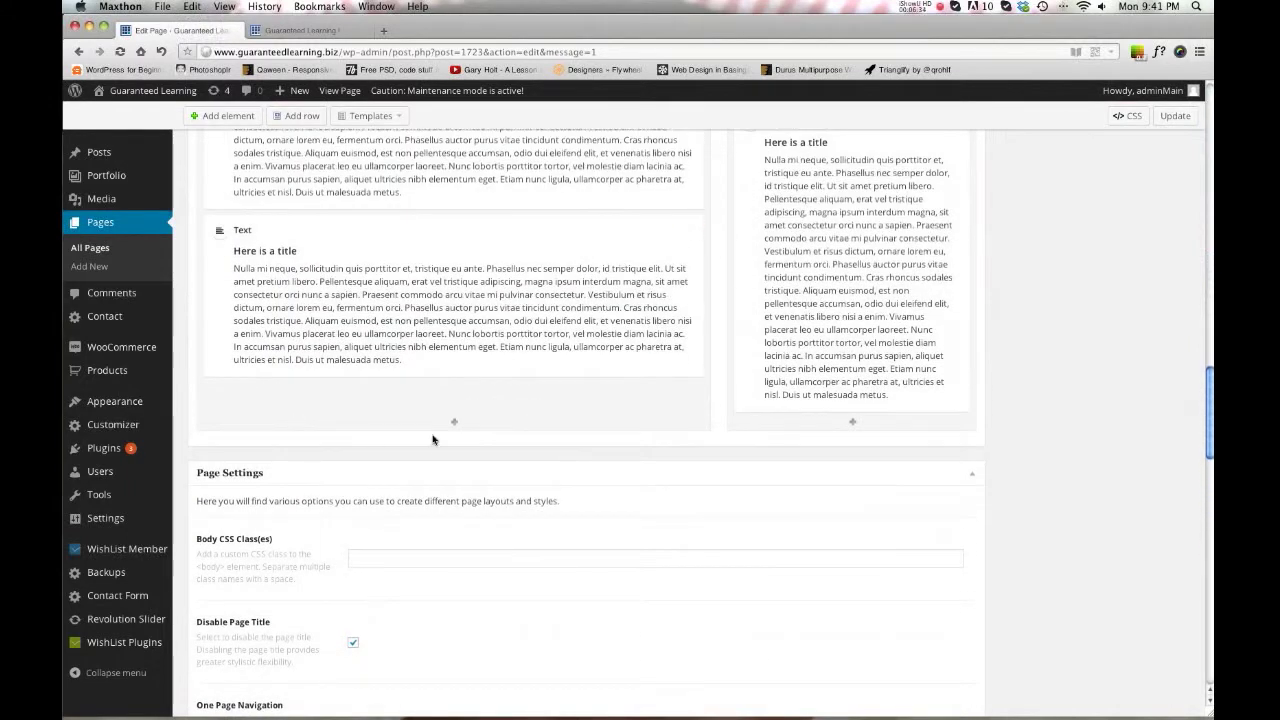
Add a Button element below the wide column's text blocks, keeping its shape Square and setting its size to Large
click(454, 424)
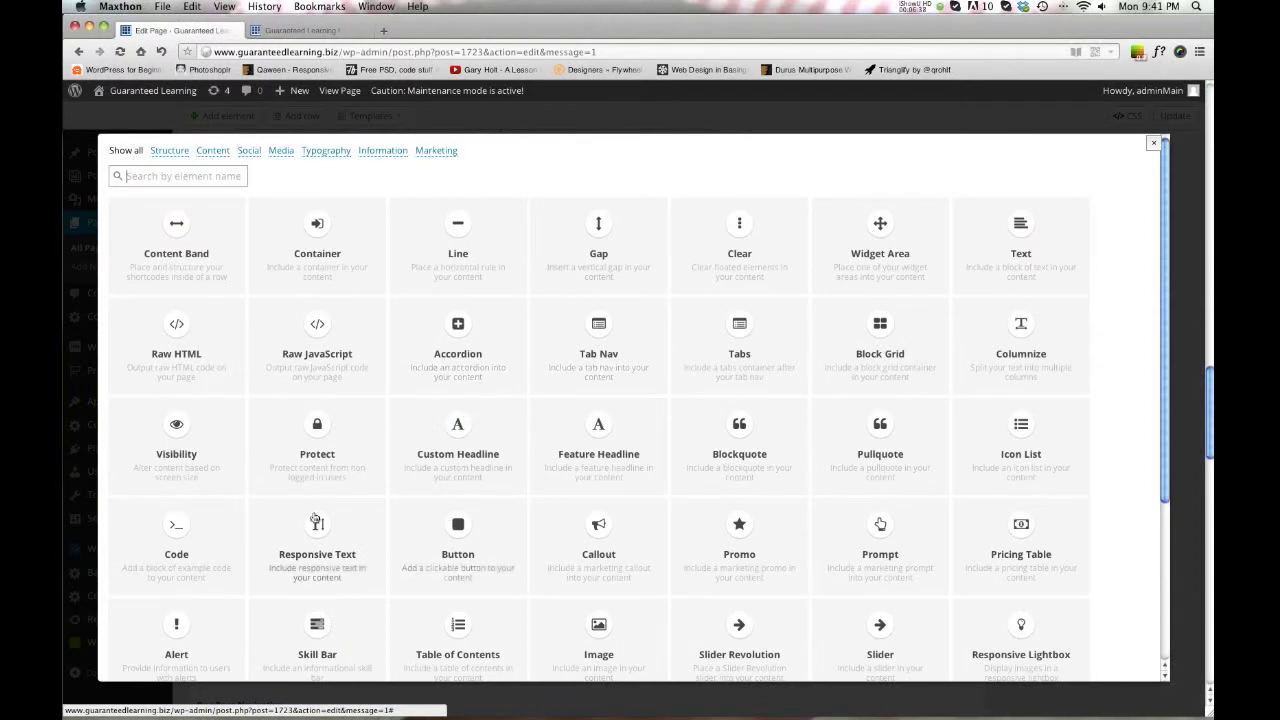
click(451, 535)
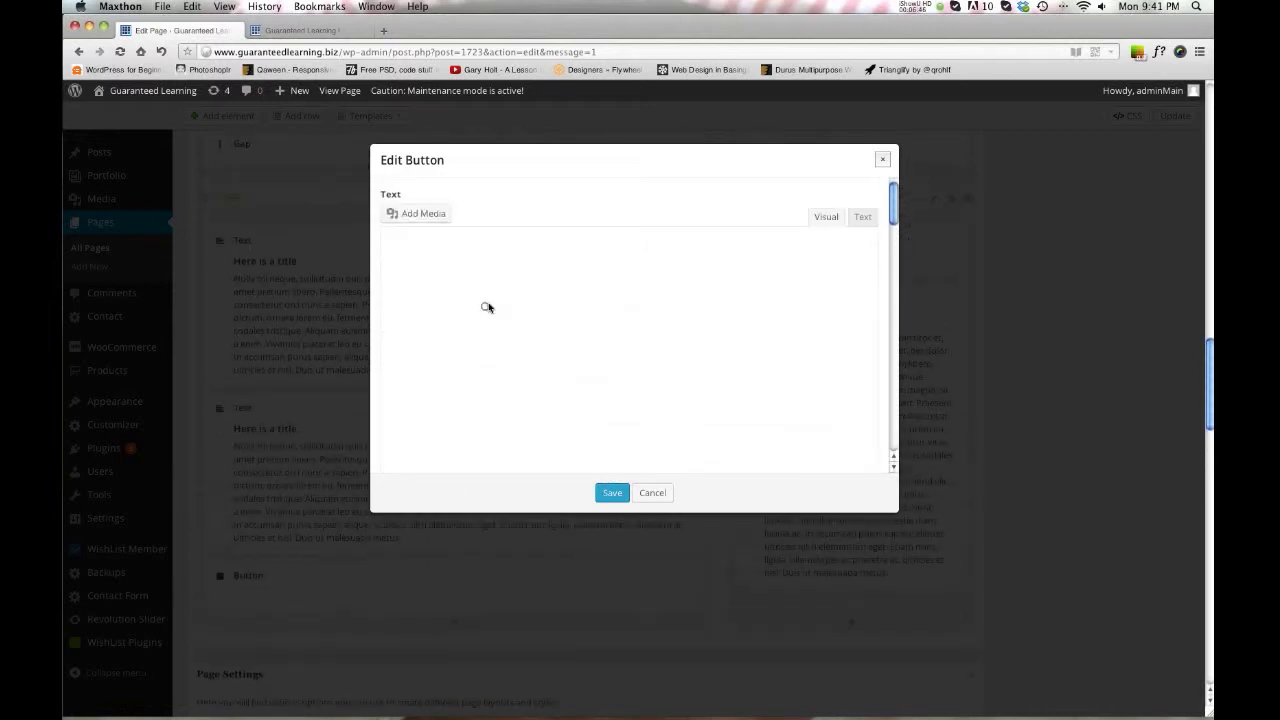
scroll(505, 270, down, 5)
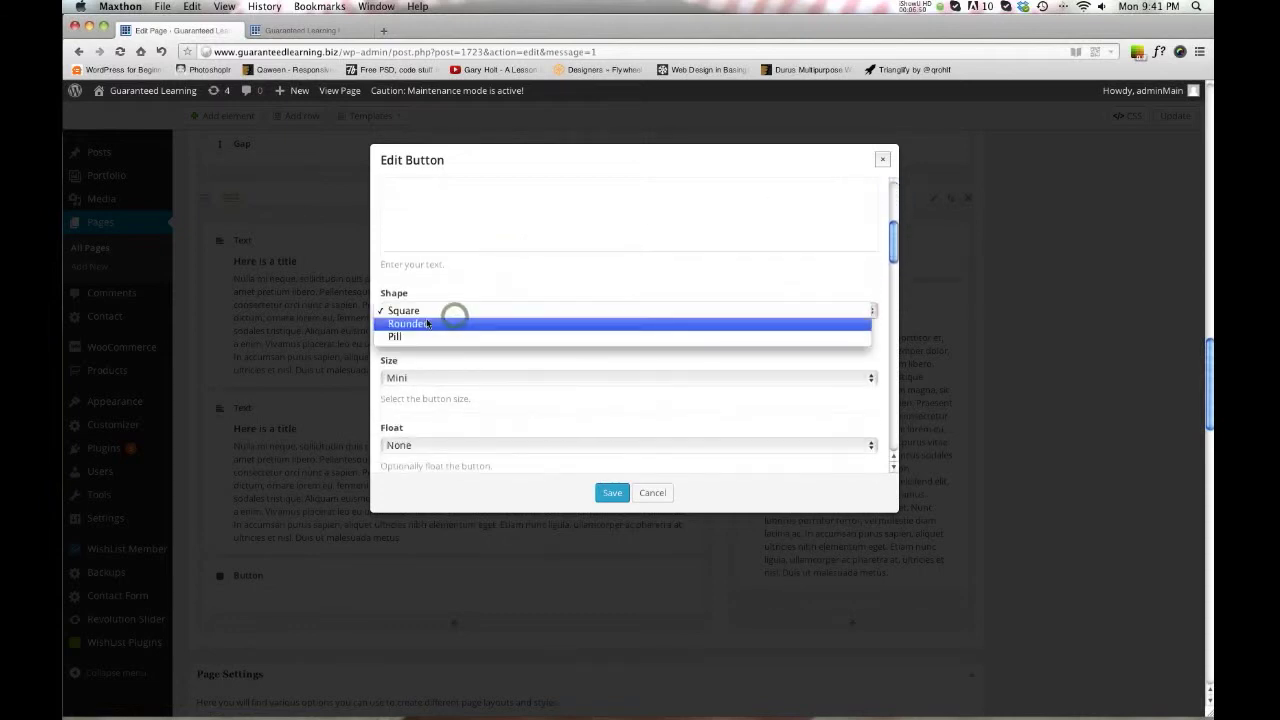
click(433, 297)
click(403, 313)
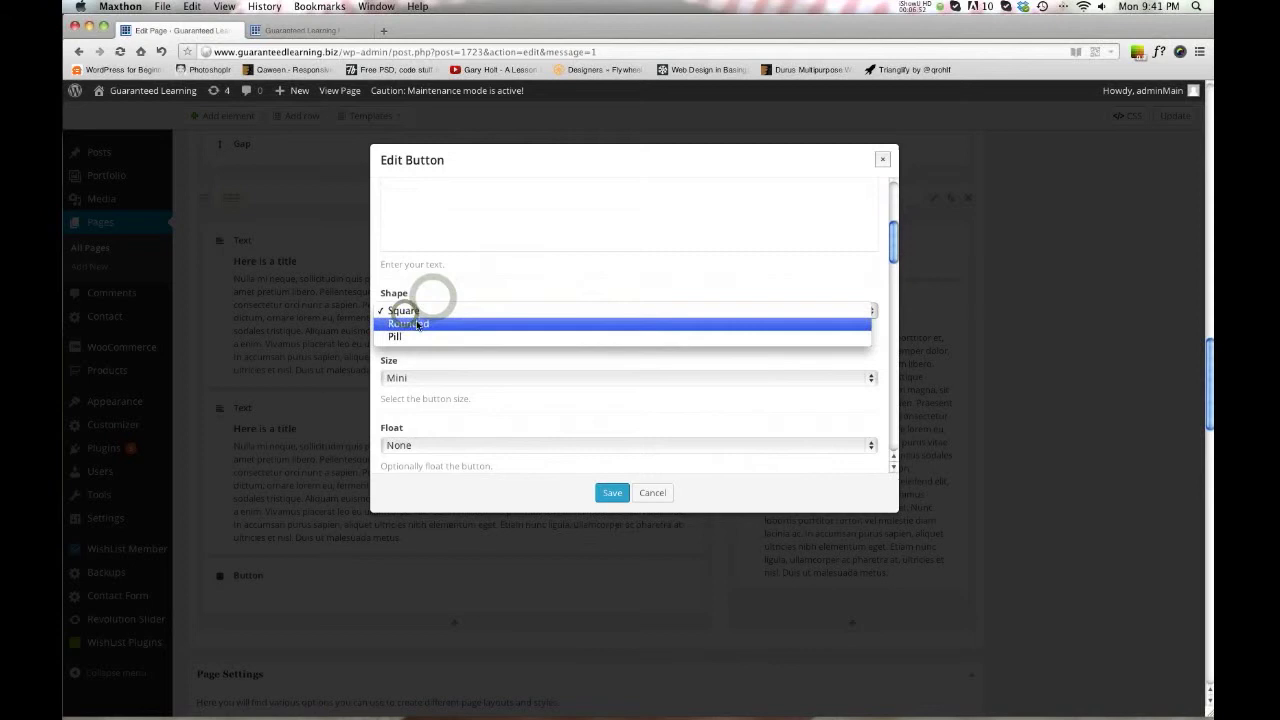
click(446, 311)
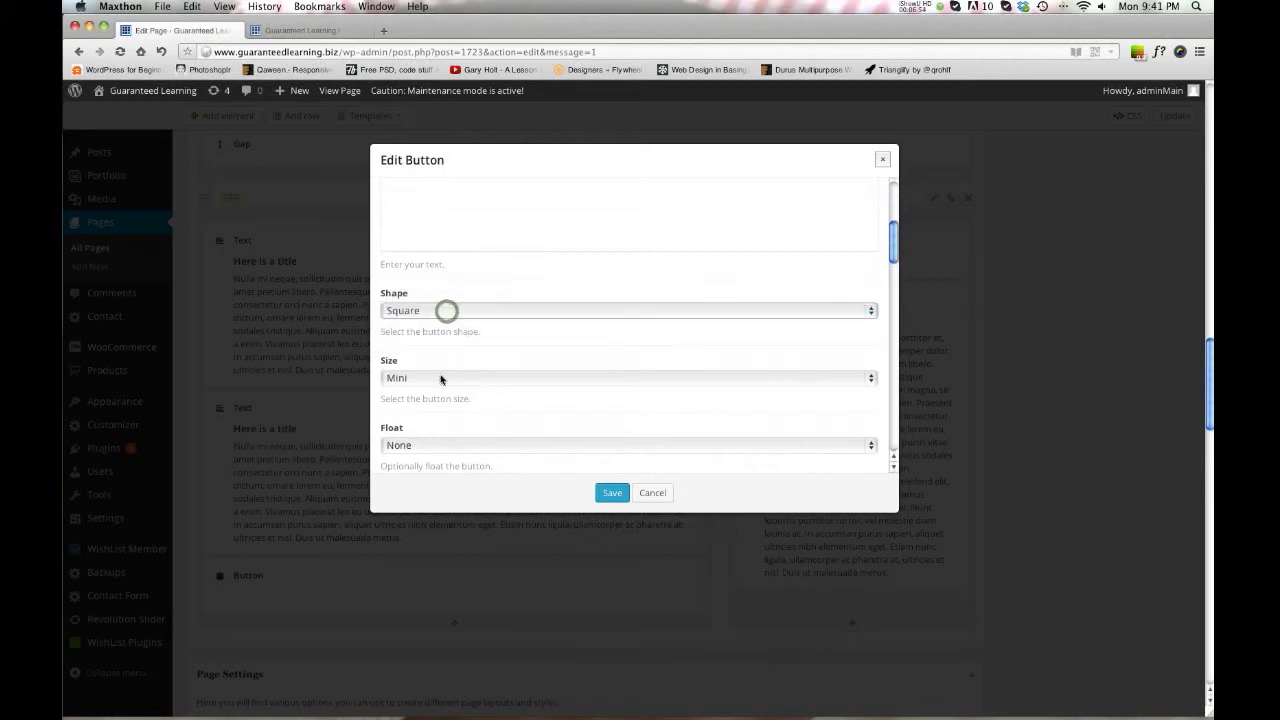
click(441, 377)
click(441, 418)
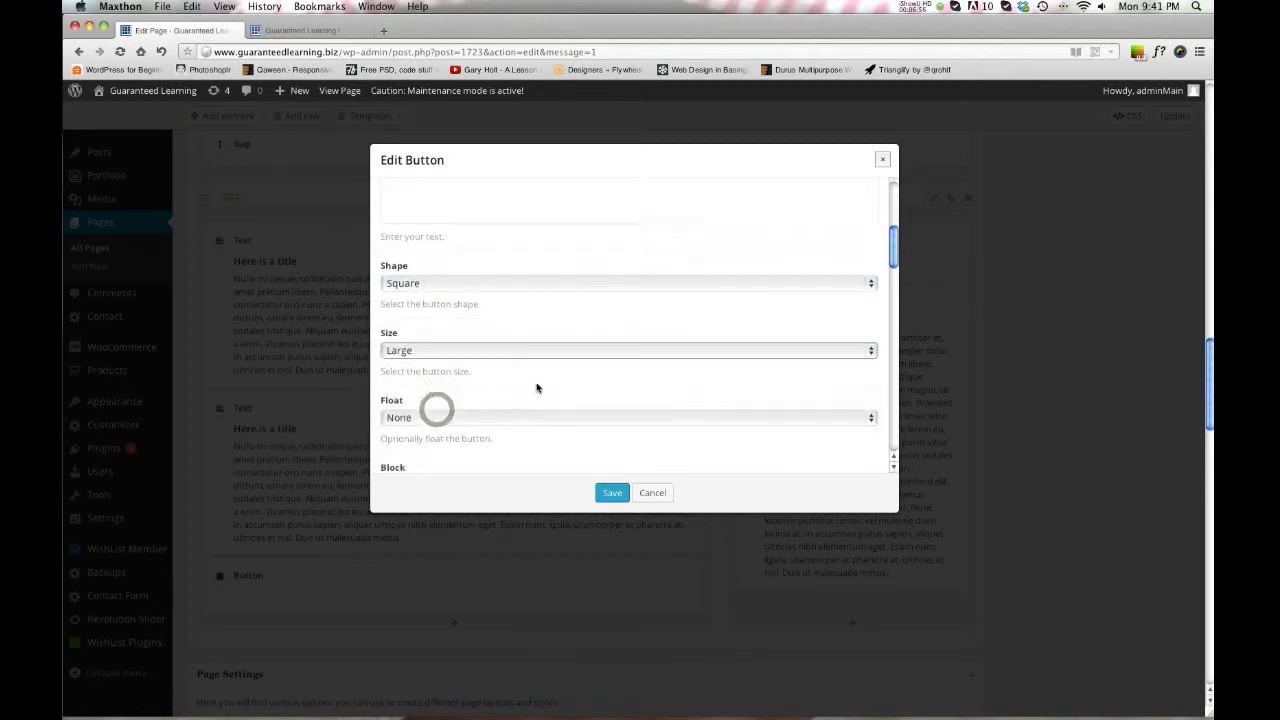
Enable Icon Only for the button and set its link URL to #
scroll(505, 375, down, 4)
scroll(554, 350, down, 2)
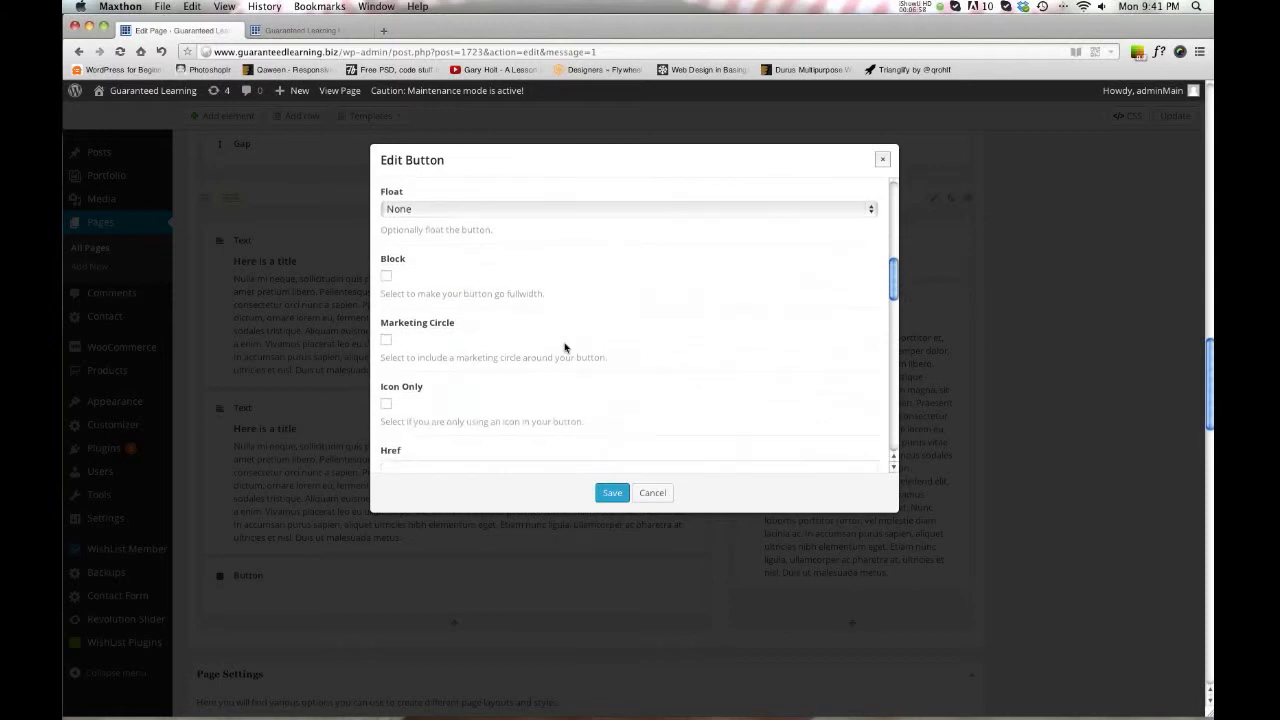
scroll(492, 286, down, 1)
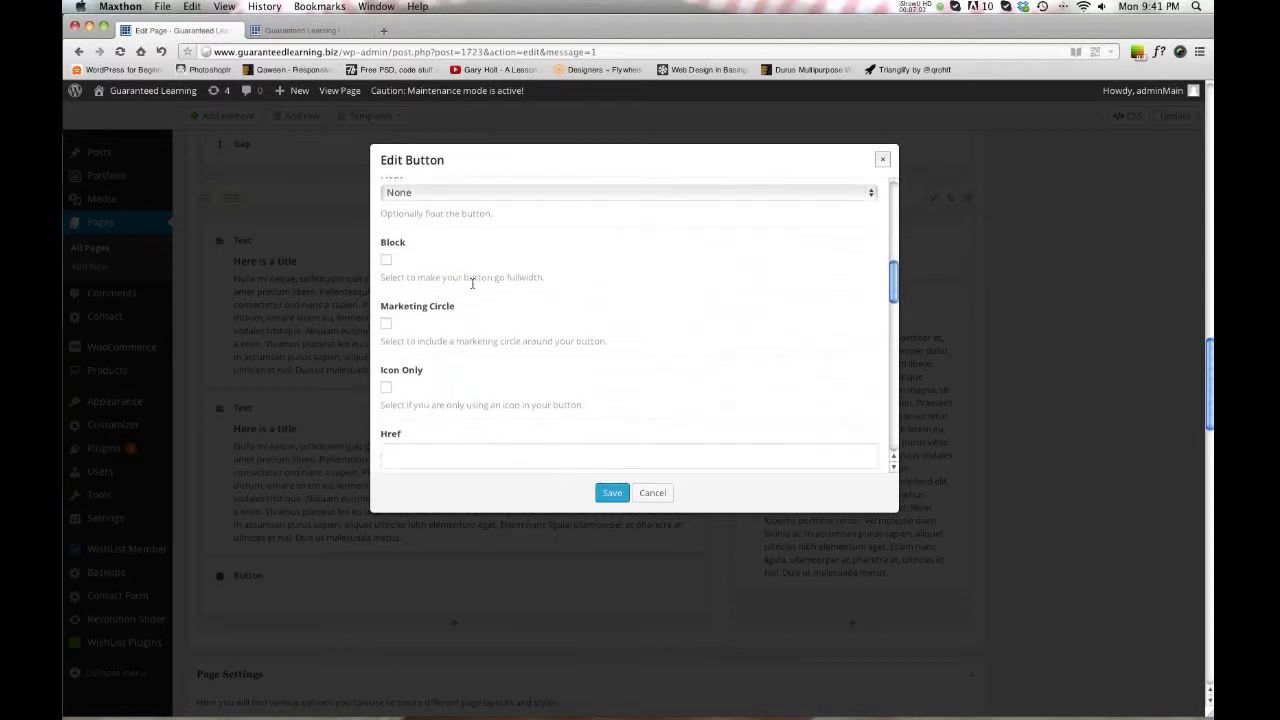
scroll(472, 283, down, 3)
click(387, 203)
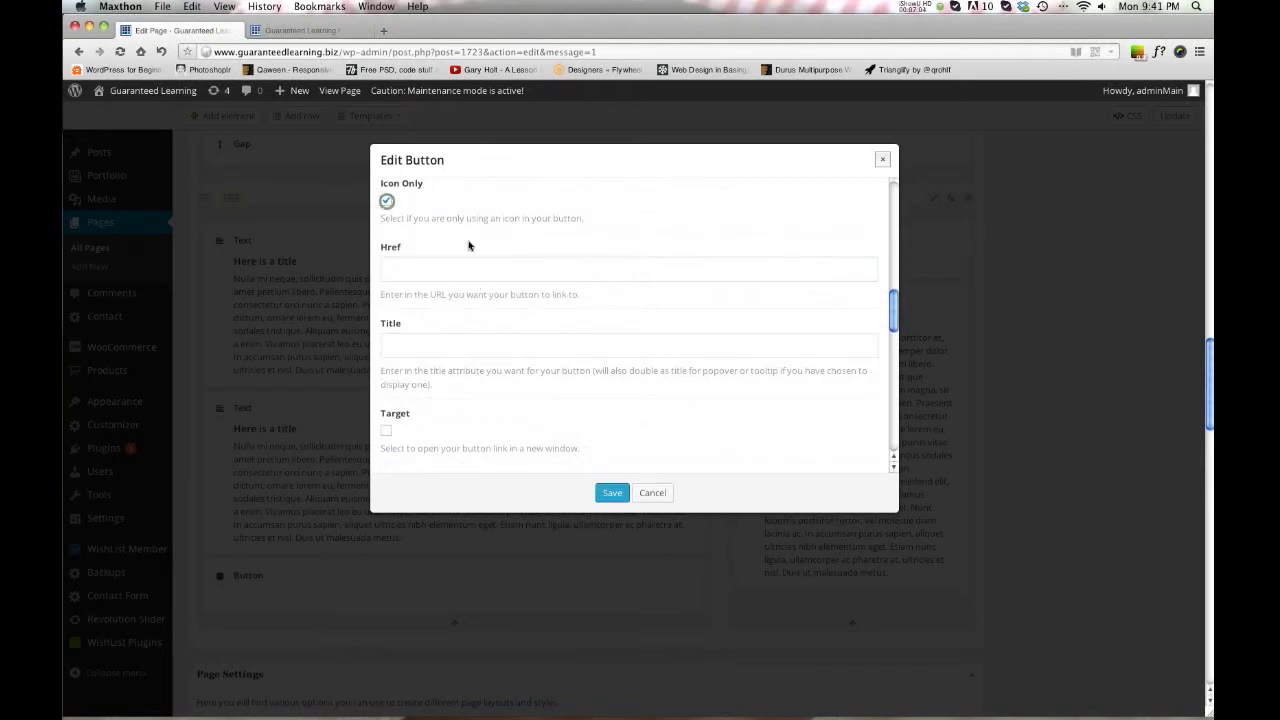
click(419, 258)
text(#)
Review the button's title, target, info, lightbox and ID options
scroll(482, 348, down, 6)
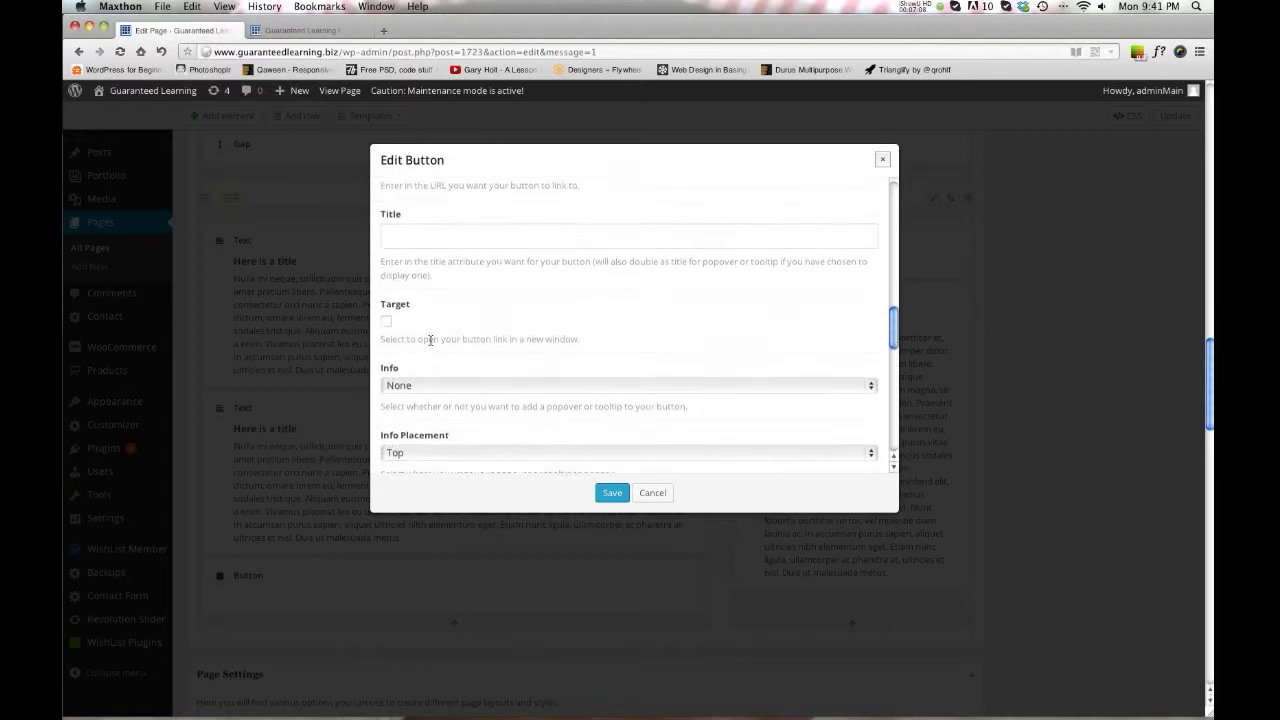
scroll(450, 312, down, 5)
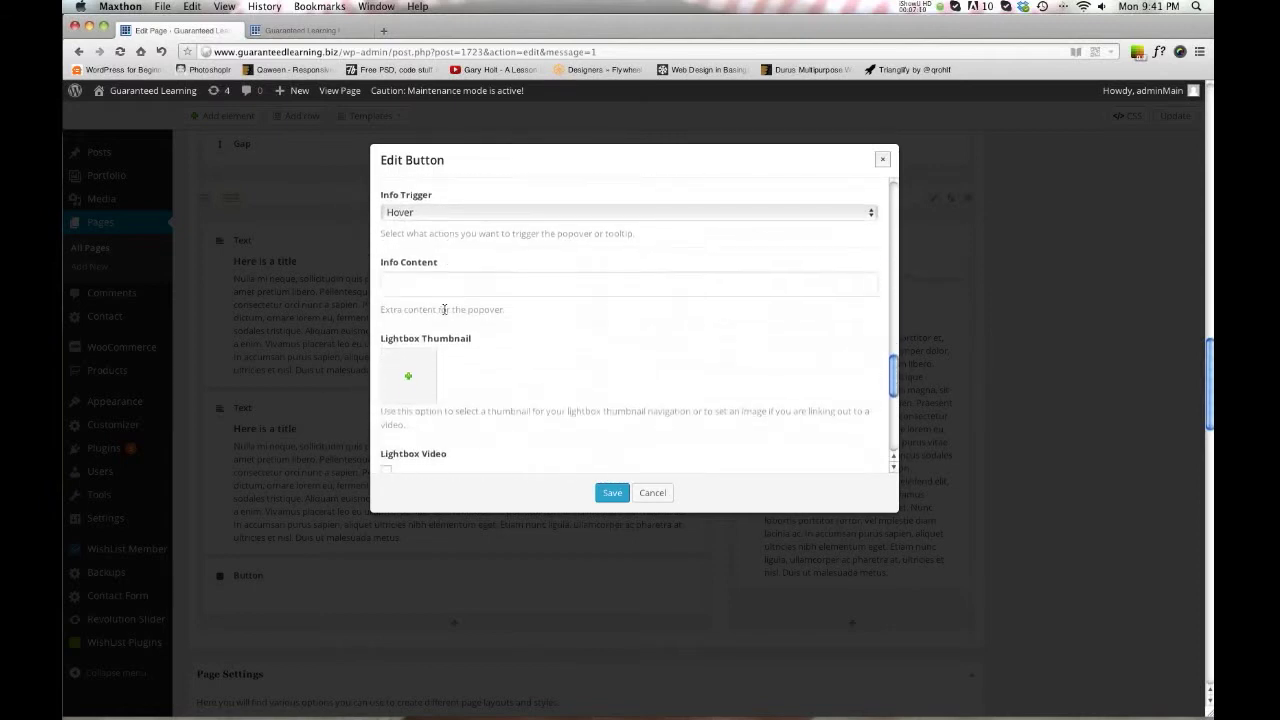
scroll(557, 347, down, 2)
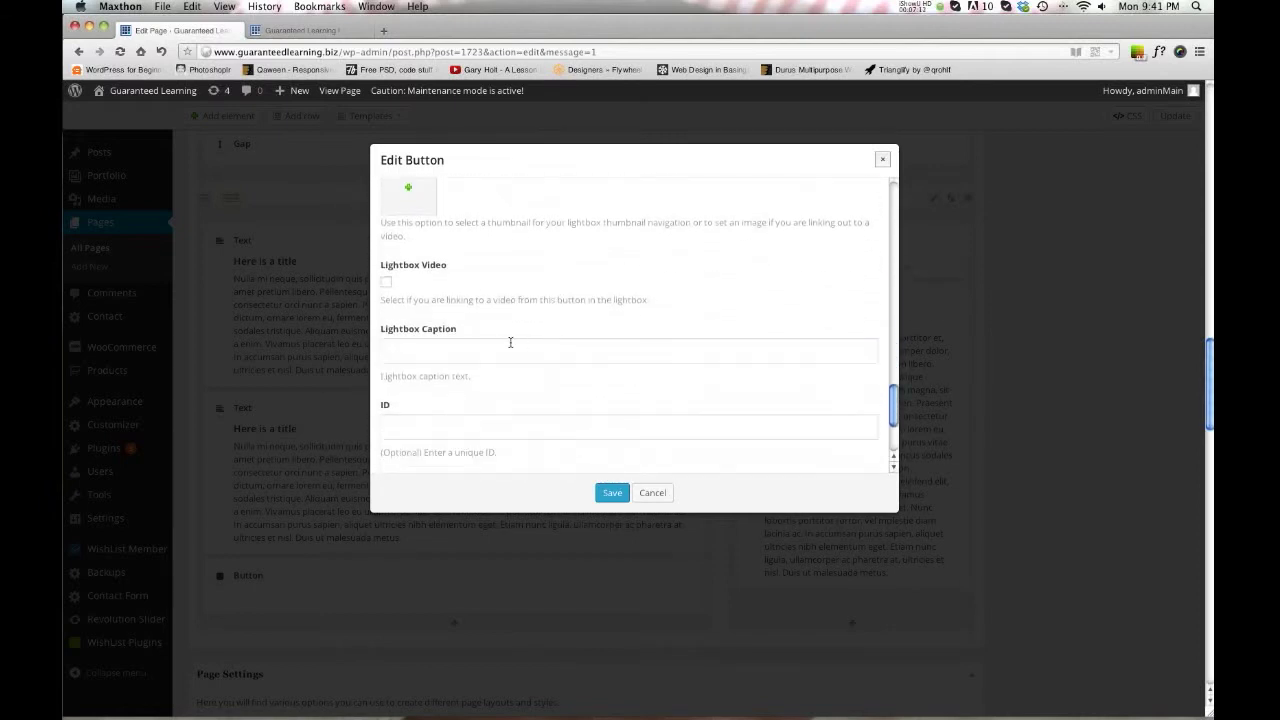
scroll(405, 286, down, 2)
scroll(523, 297, up, 10)
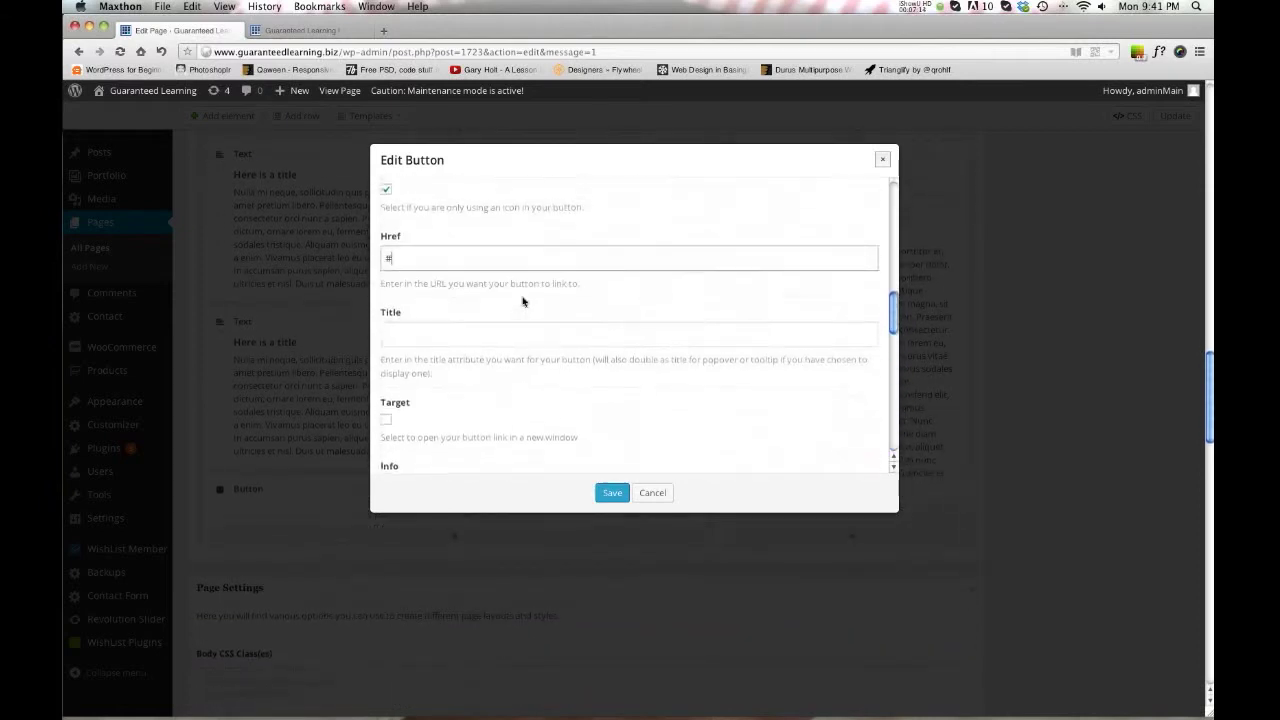
scroll(527, 302, up, 8)
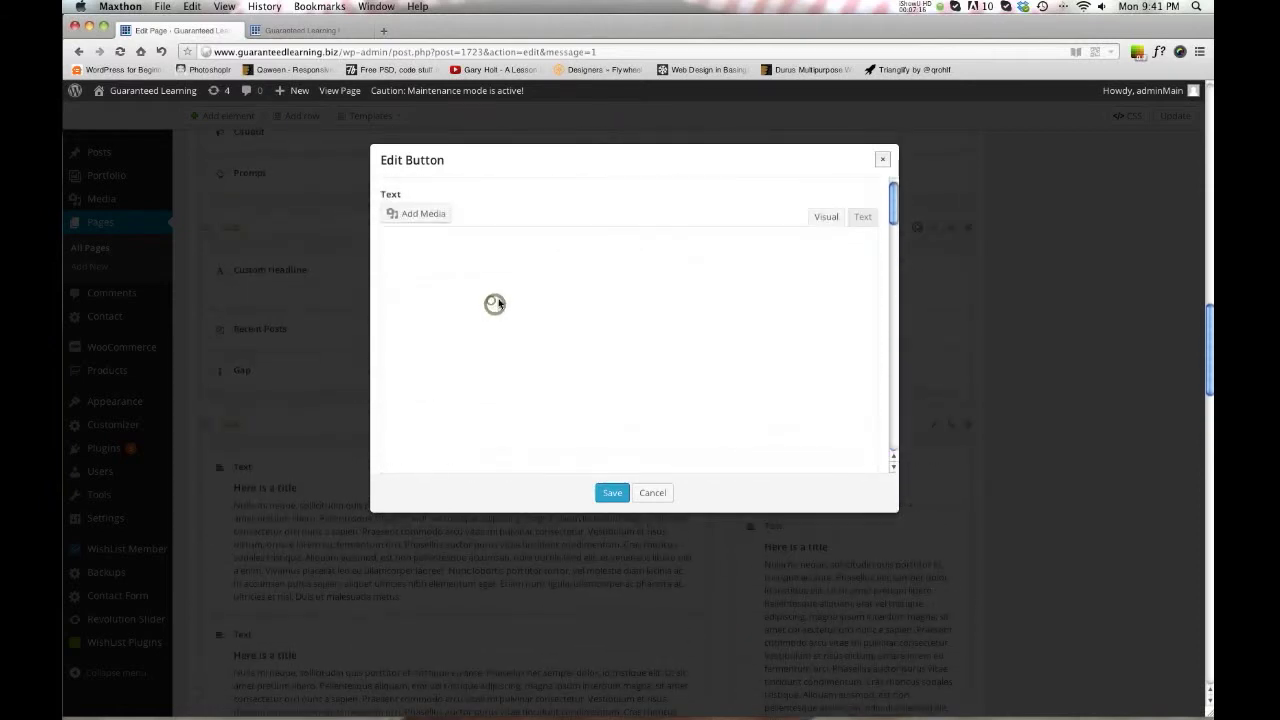
Try to enter the button's text and save its settings
click(482, 293)
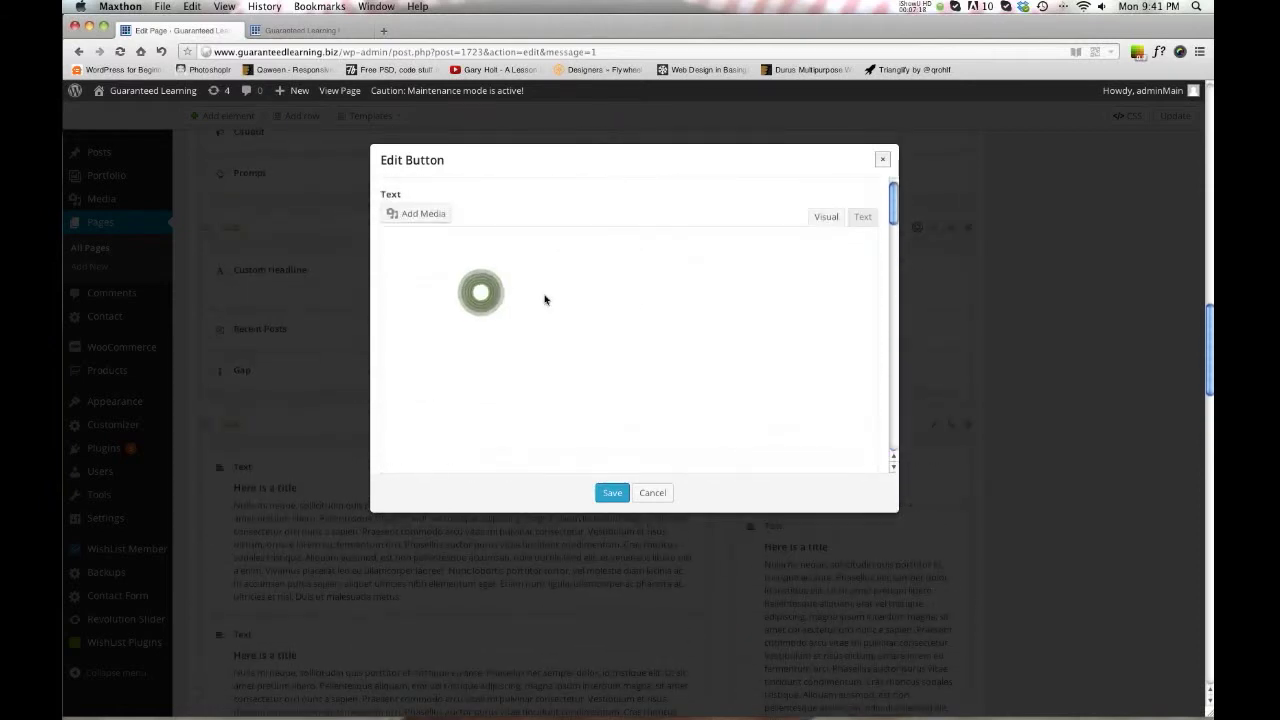
click(610, 494)
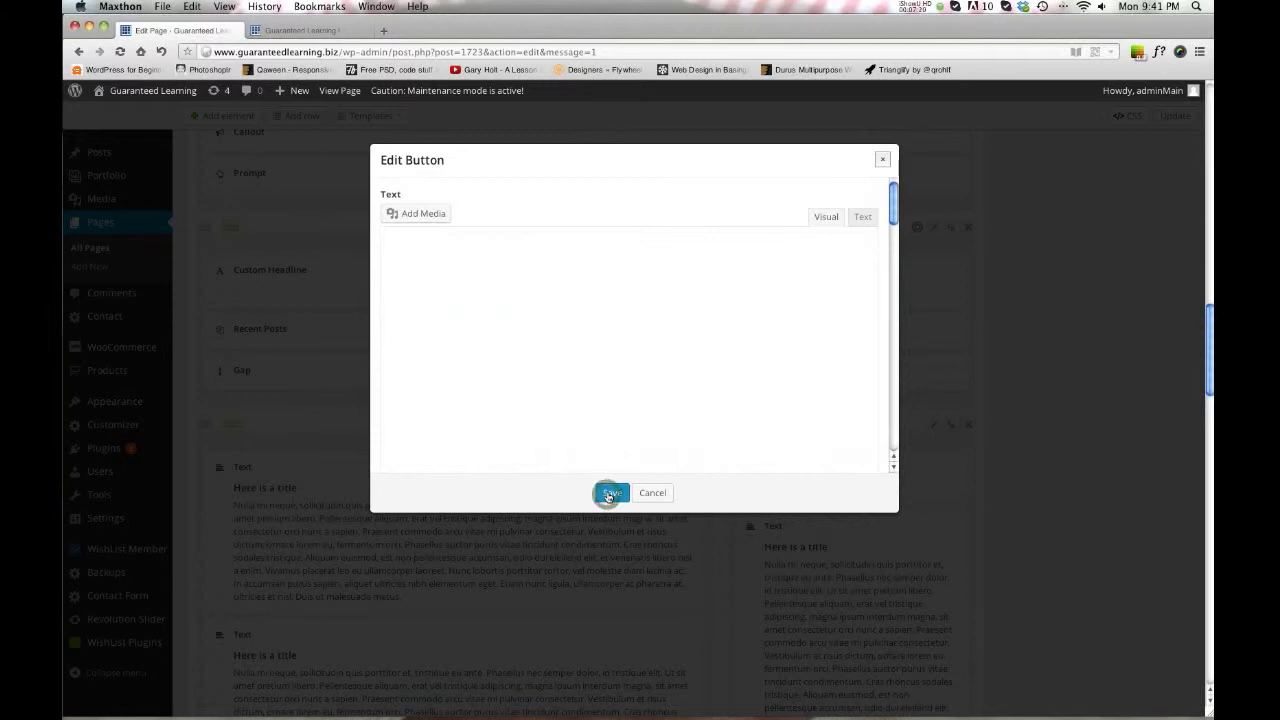
click(610, 494)
click(610, 494)
Inspect the rows in the Home page editor and try to add an element below the wide column's text blocks
scroll(560, 363, down, 5)
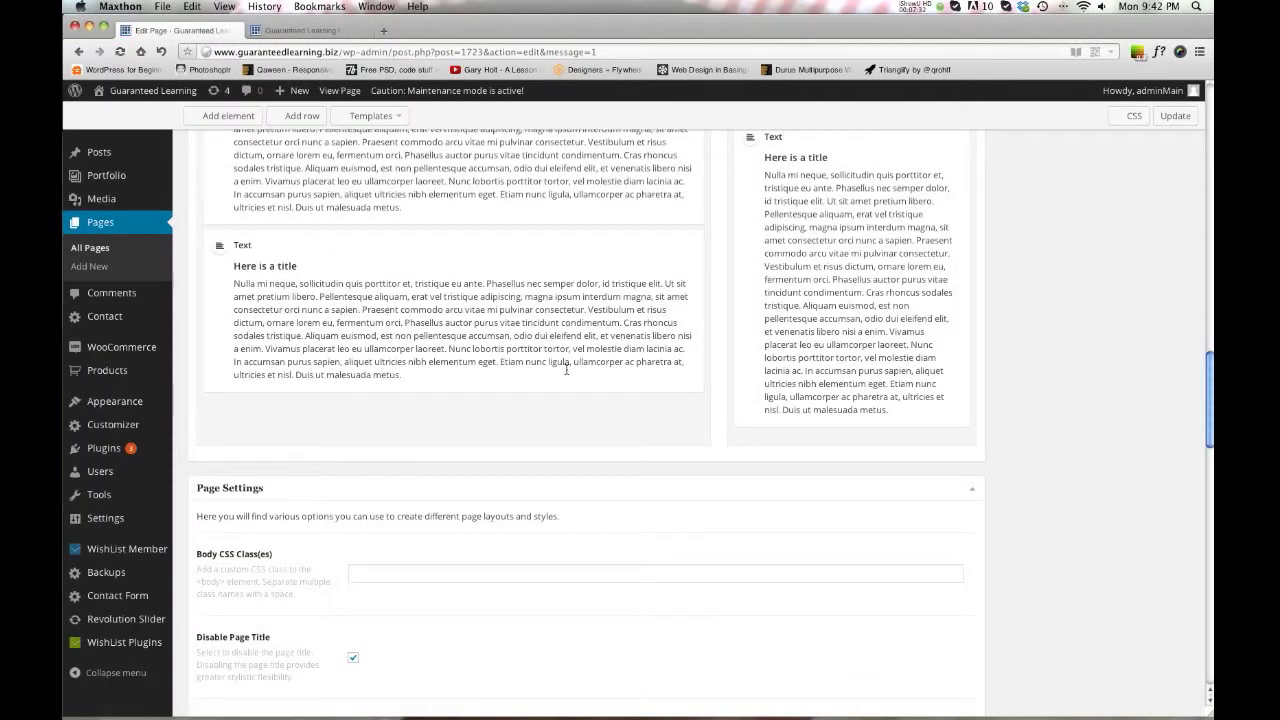
scroll(440, 463, up, 2)
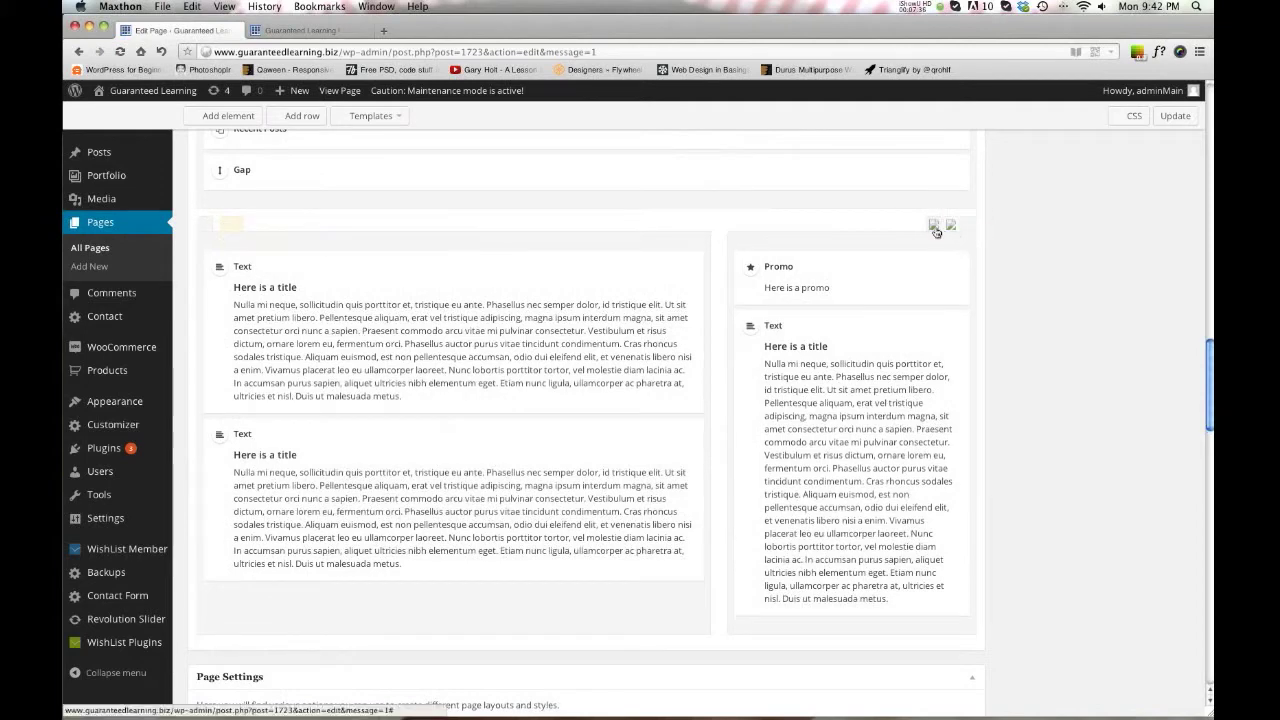
scroll(733, 250, up, 18)
scroll(733, 250, down, 15)
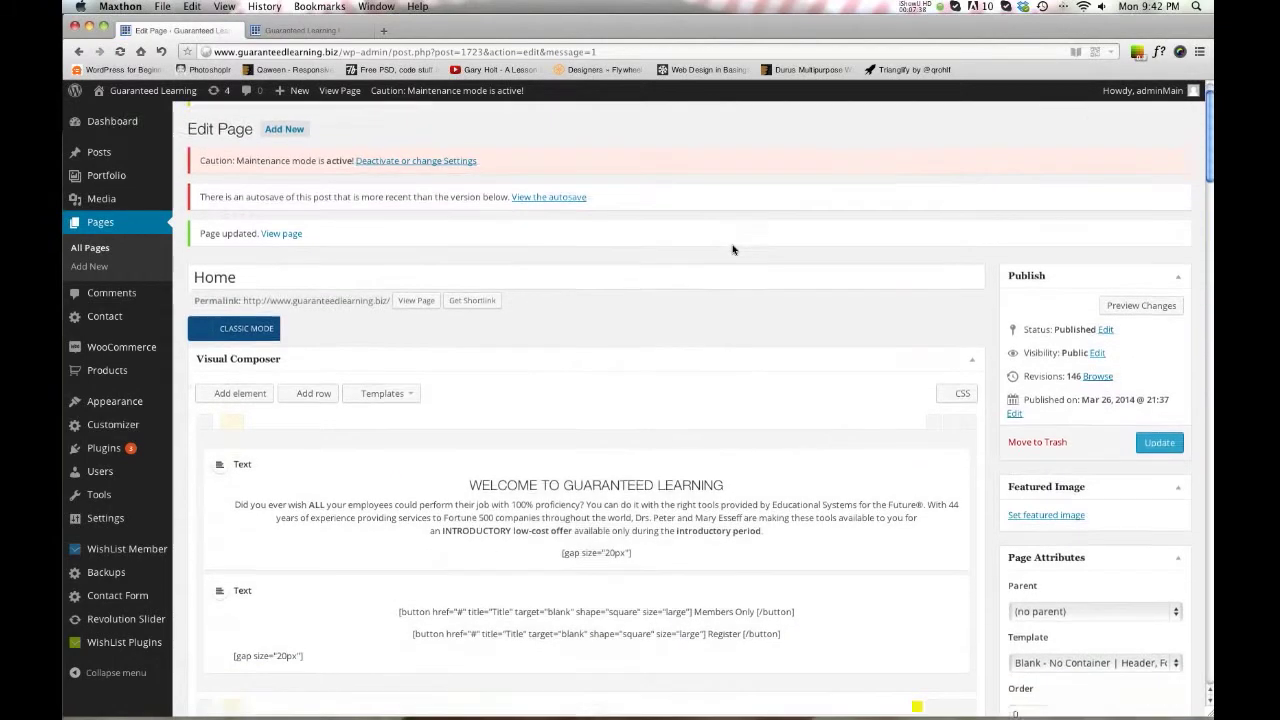
scroll(517, 406, down, 4)
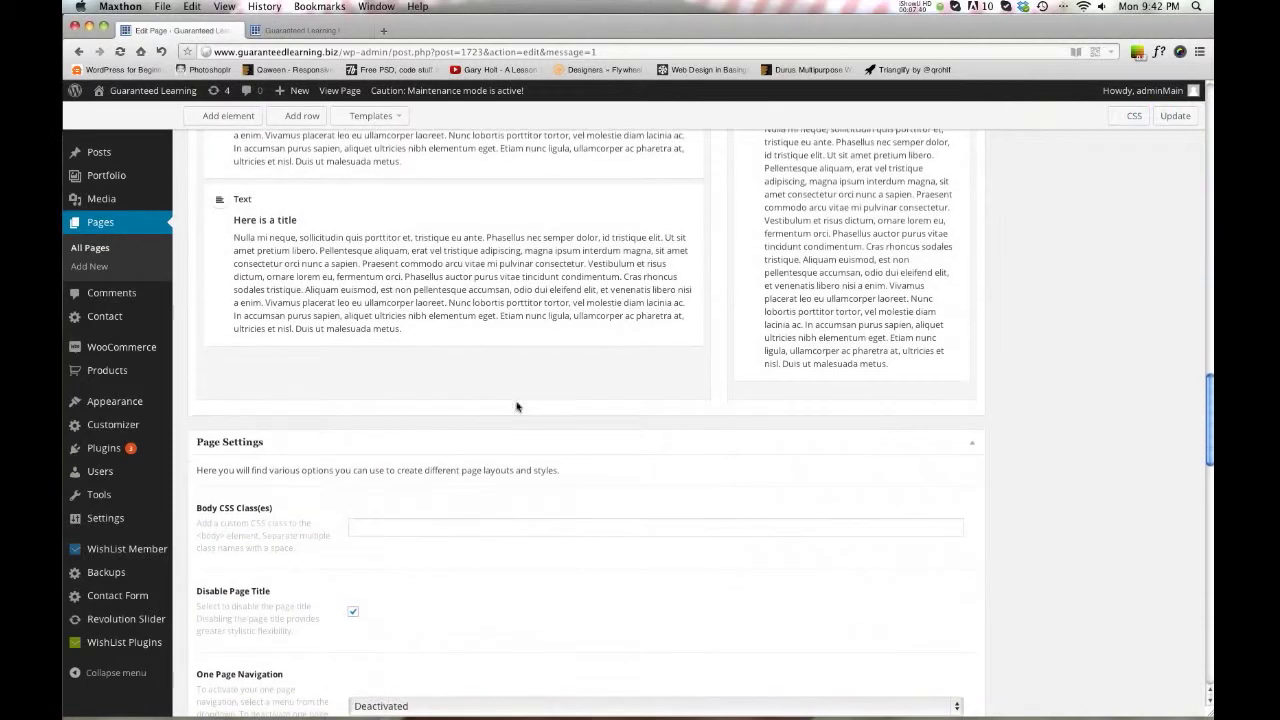
click(461, 404)
scroll(576, 384, down, 1)
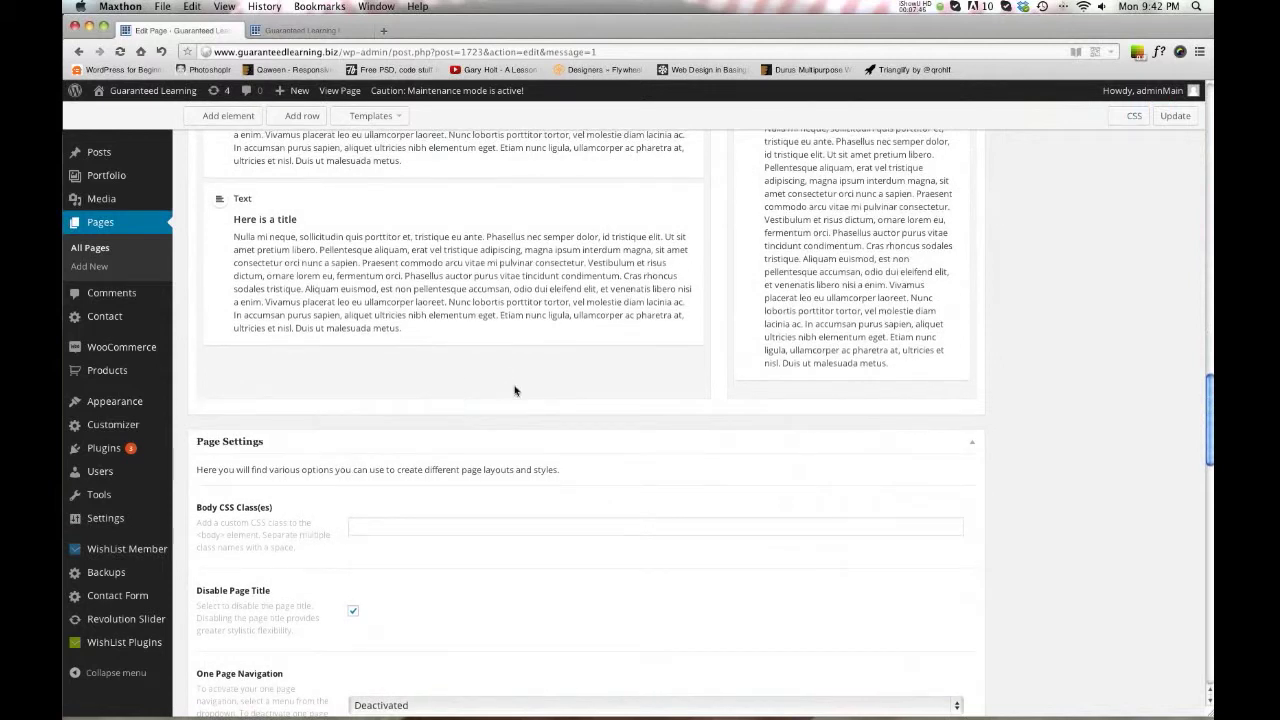
scroll(515, 390, up, 15)
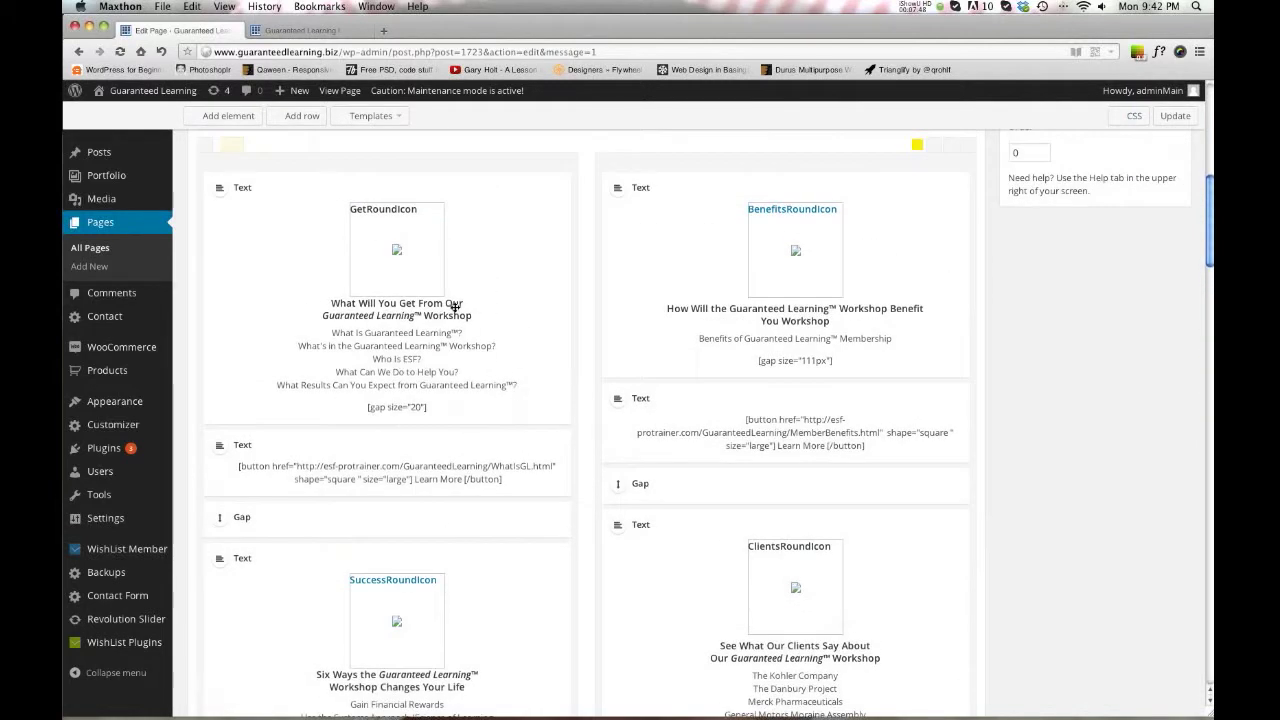
scroll(917, 475, up, 8)
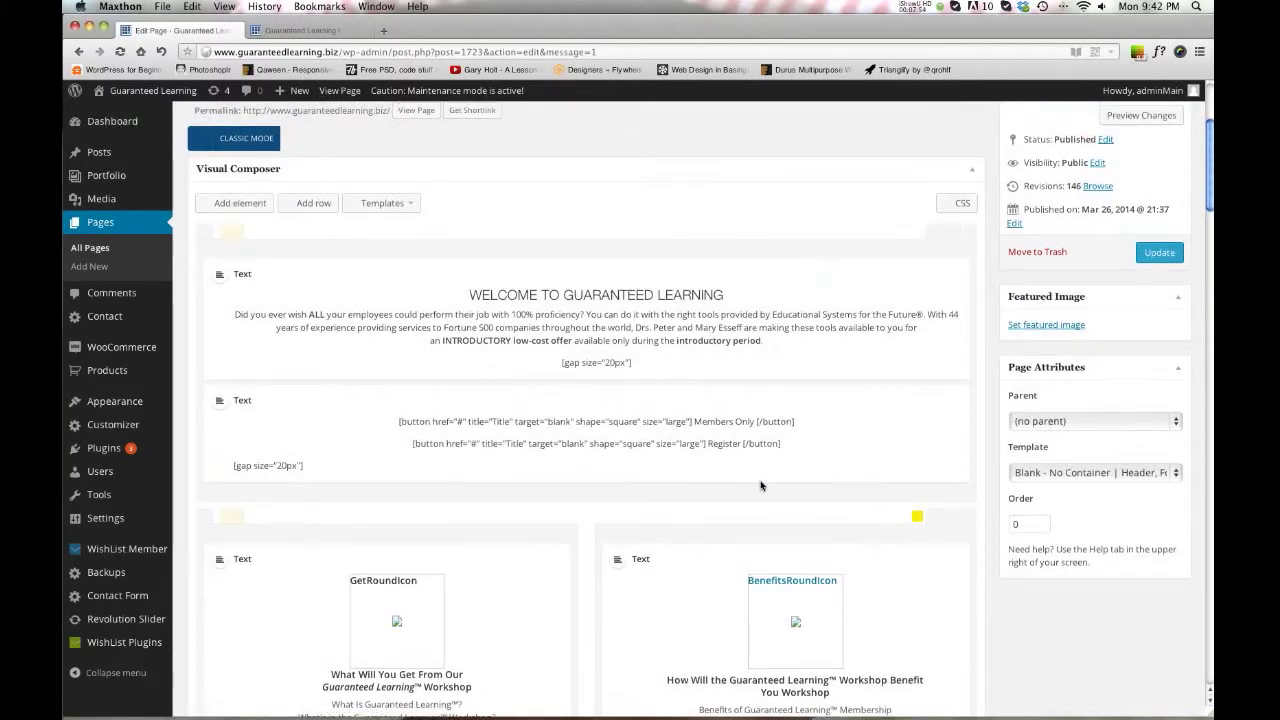
scroll(700, 430, down, 15)
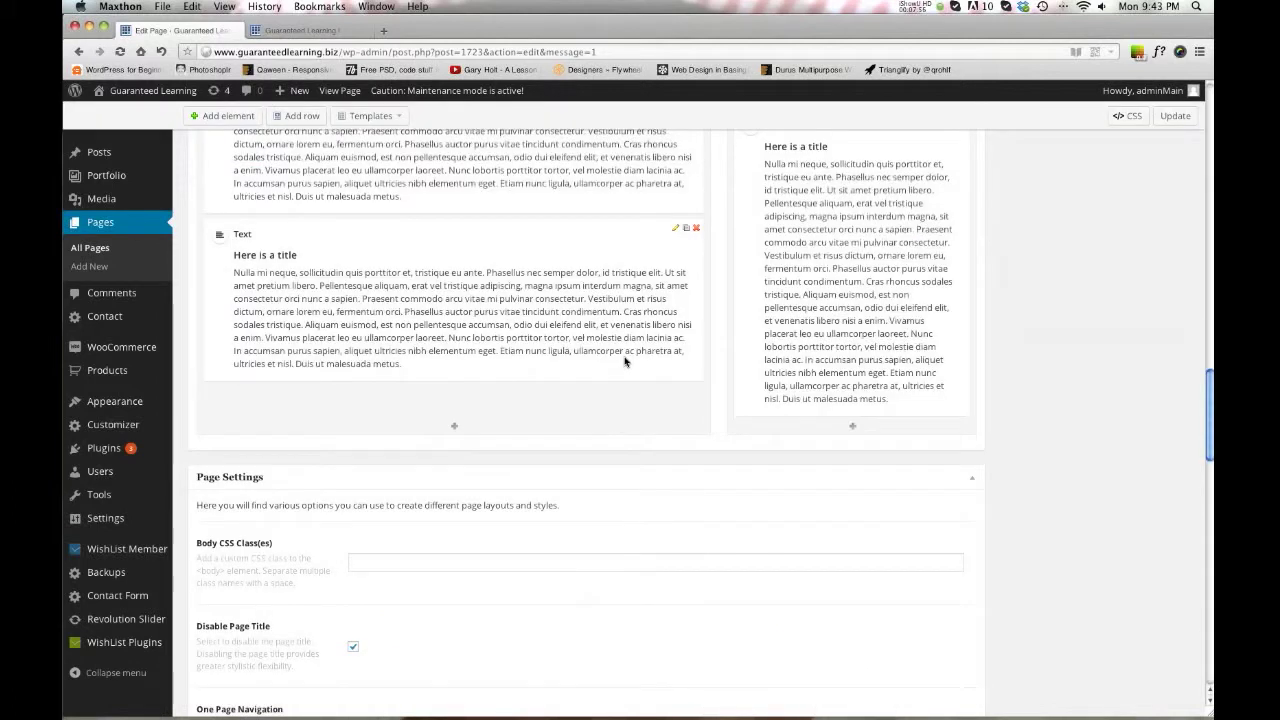
Add a Button element below the wide column's text blocks and enter "Button" as its text
click(454, 426)
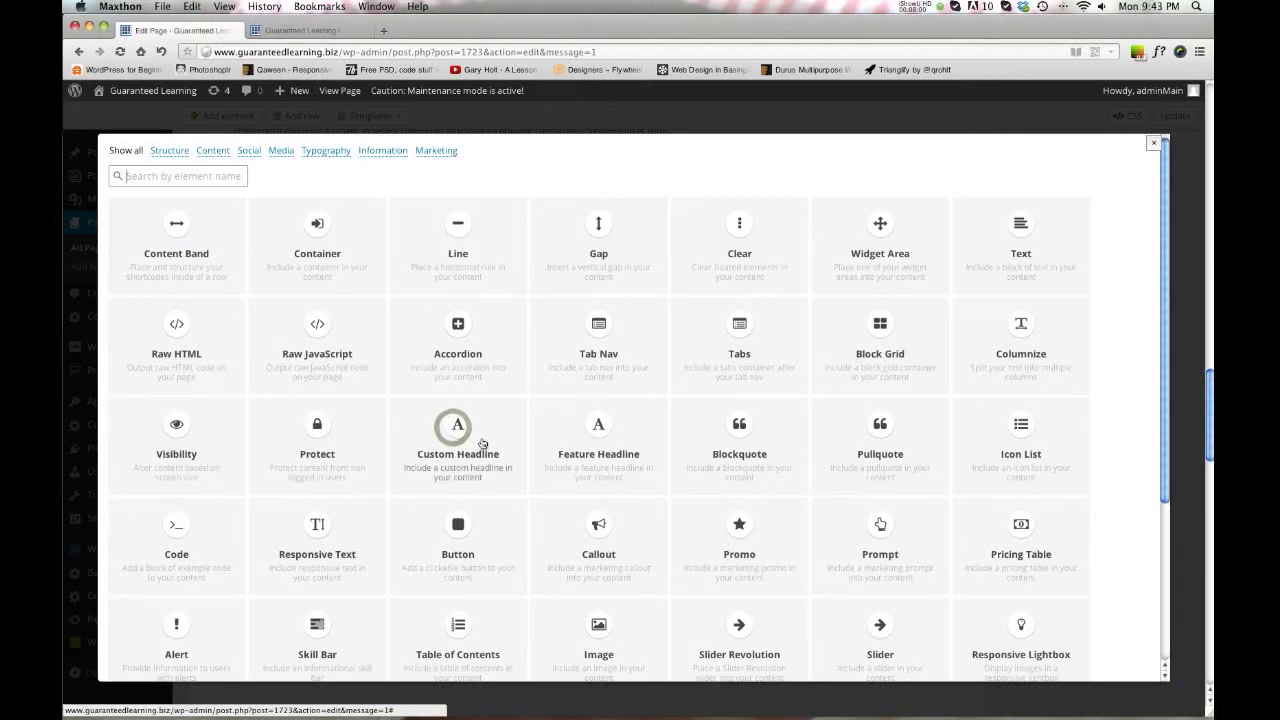
scroll(466, 545, down, 1)
click(458, 470)
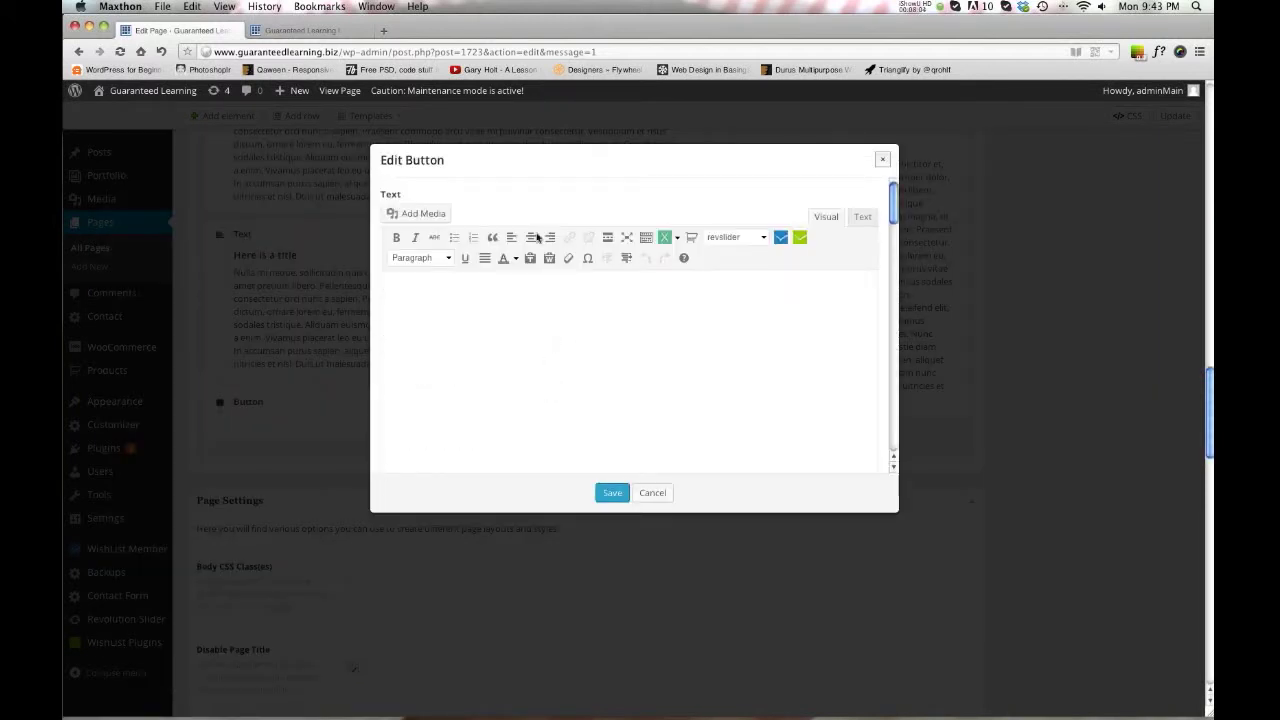
text(Button)
Set the new button's size to Large
scroll(592, 309, down, 5)
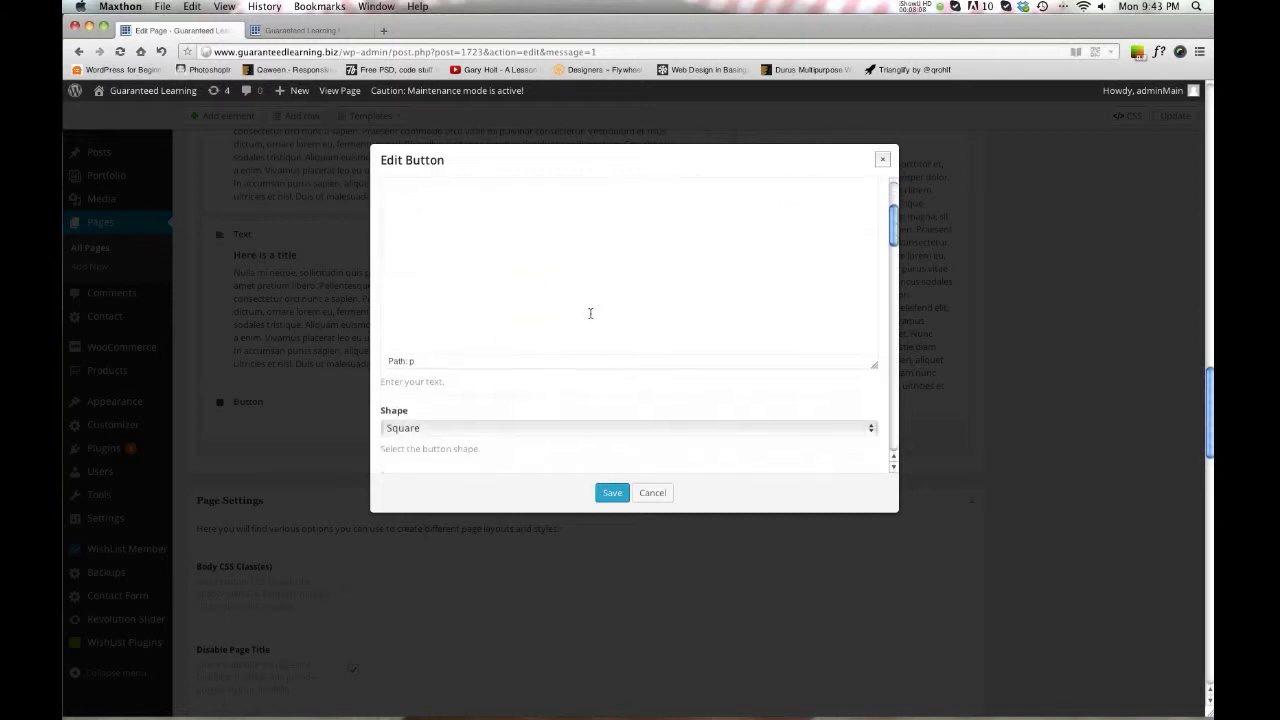
scroll(517, 325, down, 2)
click(494, 329)
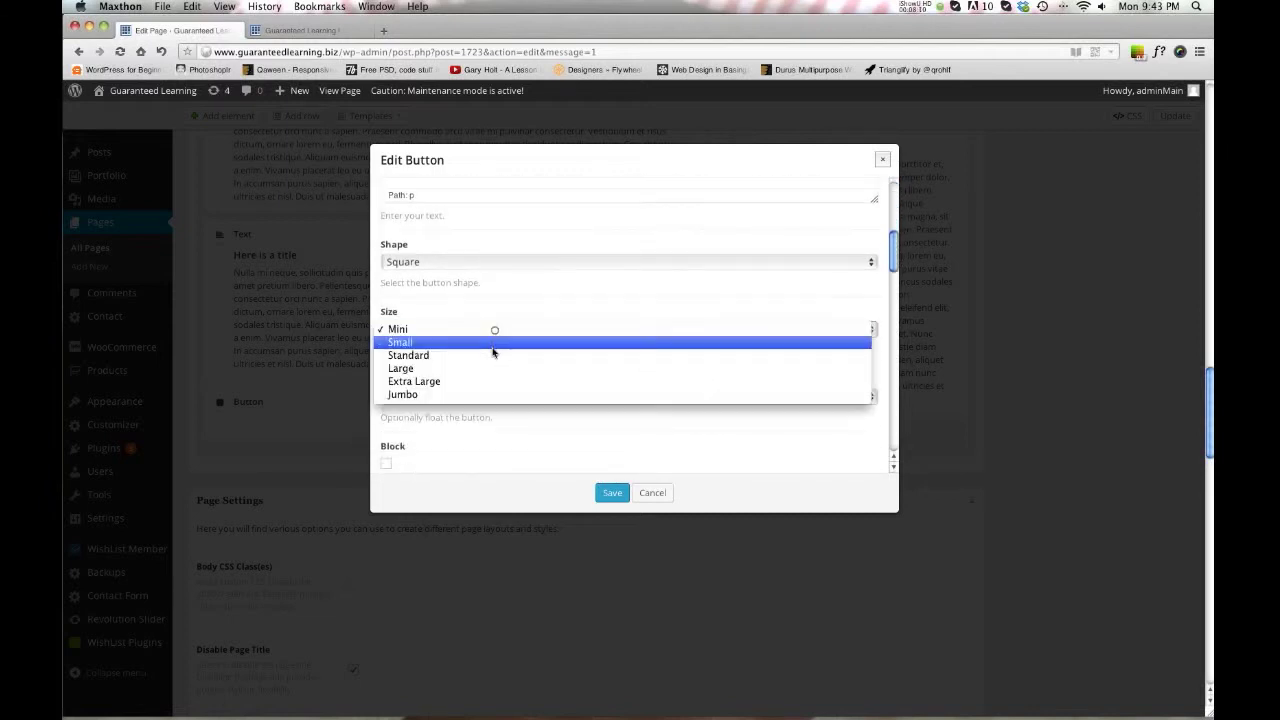
click(561, 362)
Enable Marketing Circle and Icon Only for the button and set its link URL to #
scroll(490, 355, down, 5)
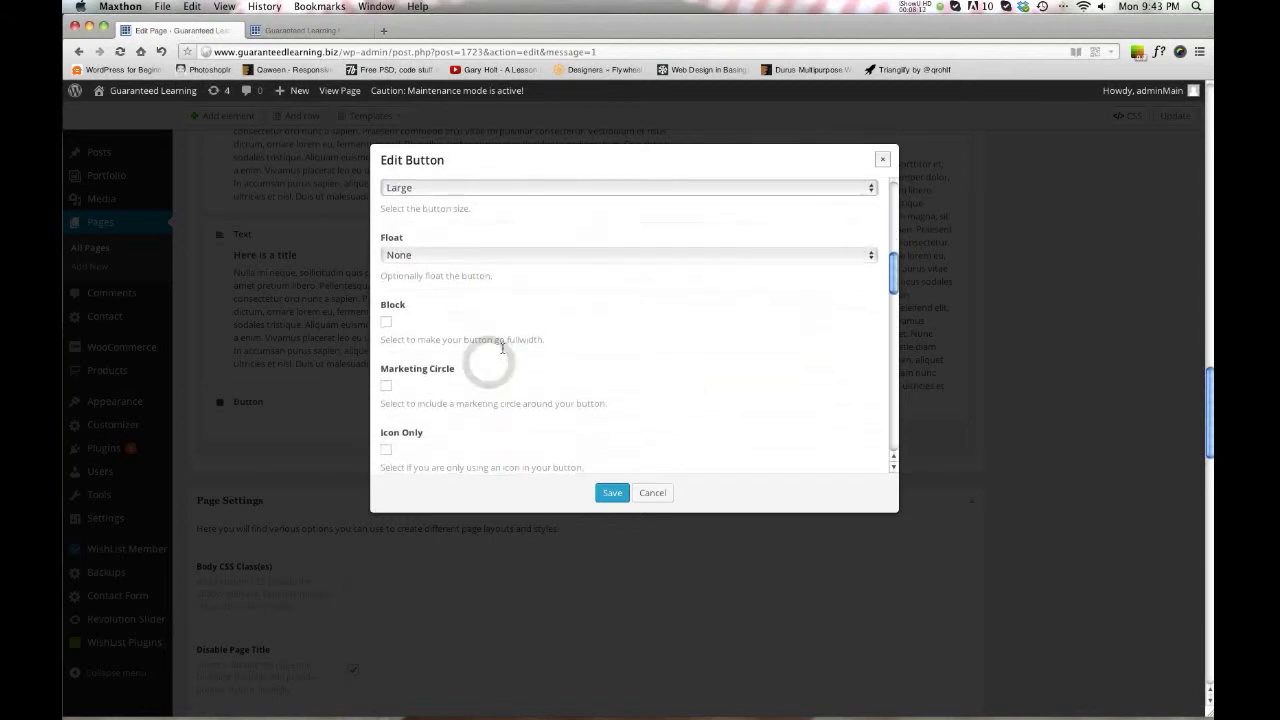
click(385, 364)
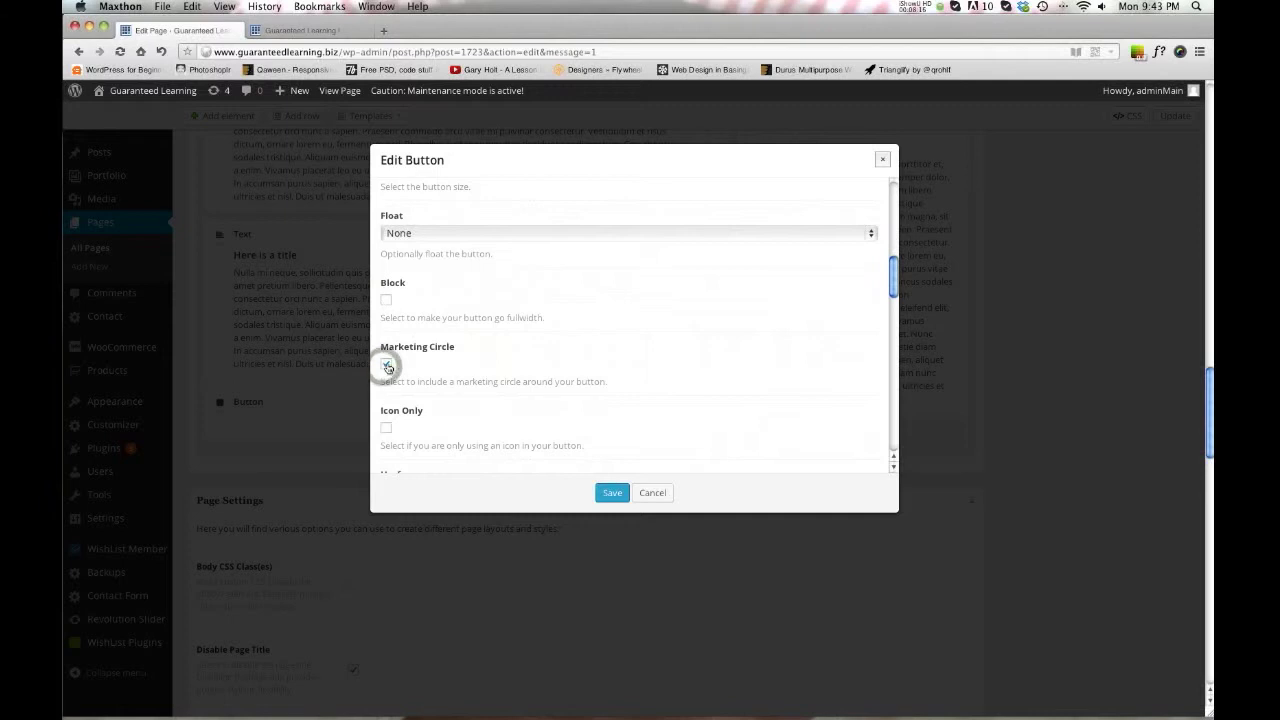
scroll(395, 355, down, 2)
scroll(434, 345, down, 1)
click(447, 358)
text(#)
Review the remaining button options, save the Button element and update the Home page
scroll(446, 360, down, 8)
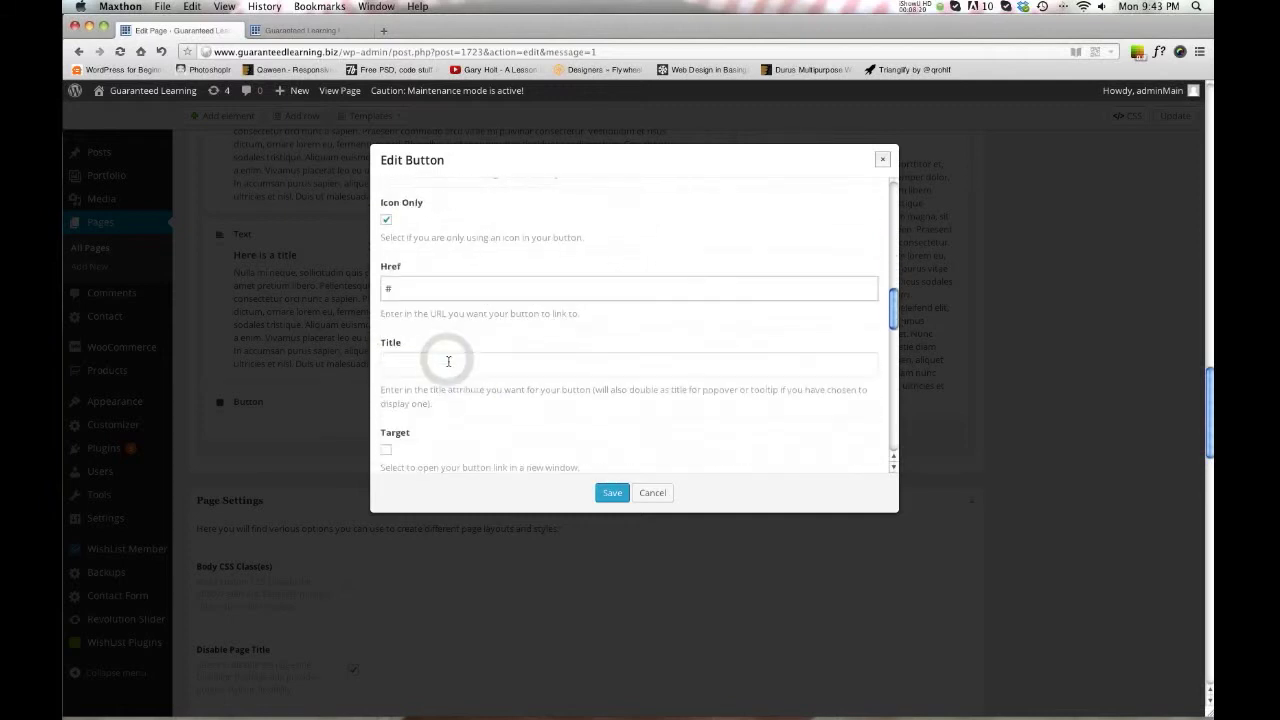
scroll(445, 410, down, 5)
scroll(443, 408, up, 5)
scroll(443, 406, down, 5)
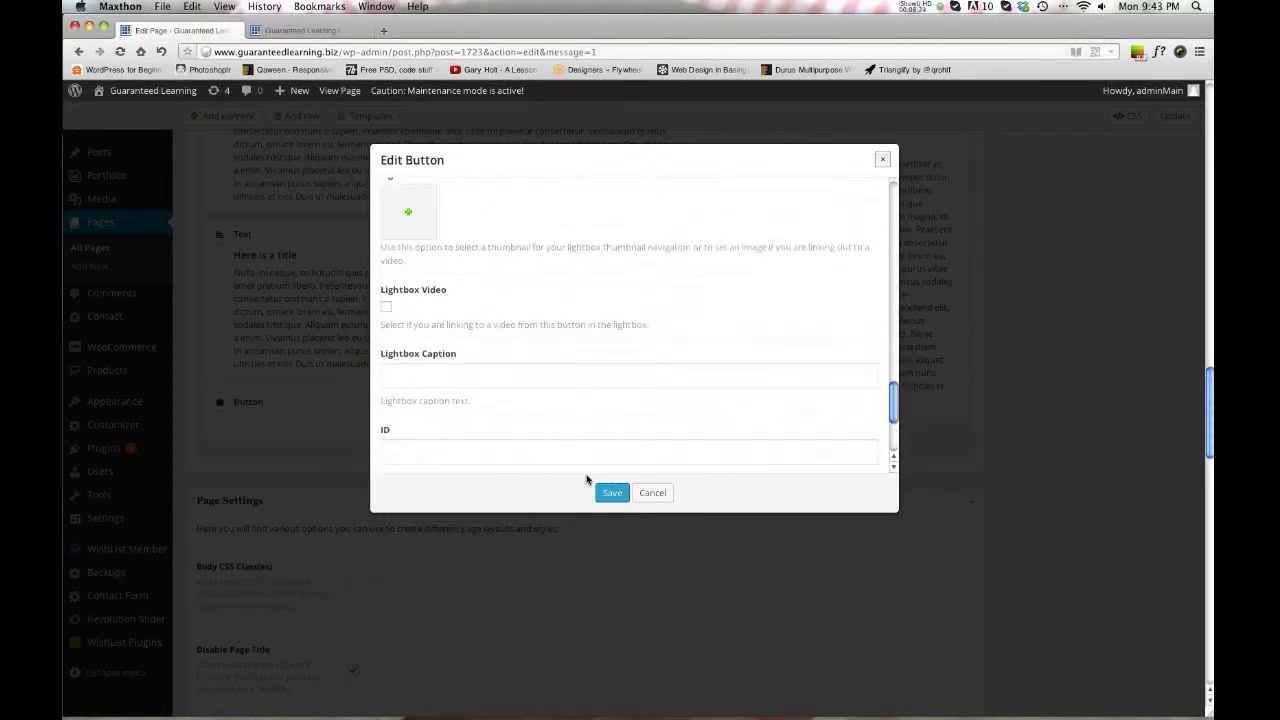
click(611, 493)
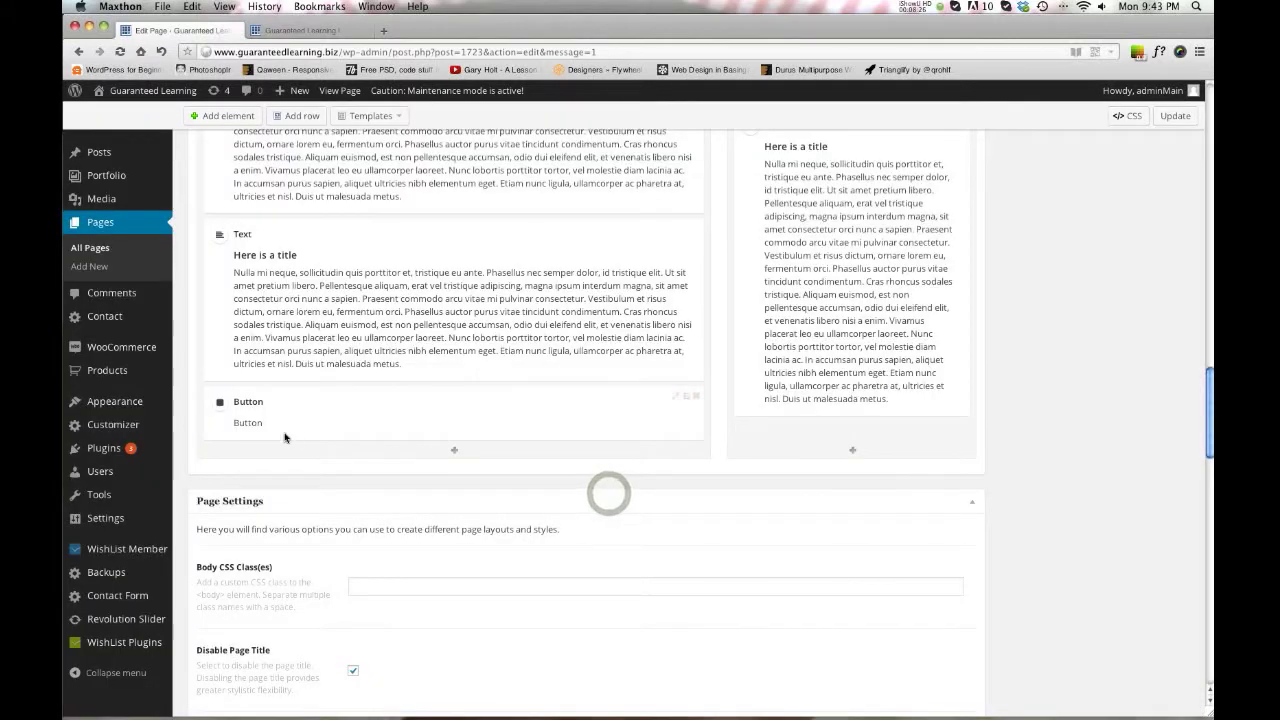
click(1181, 118)
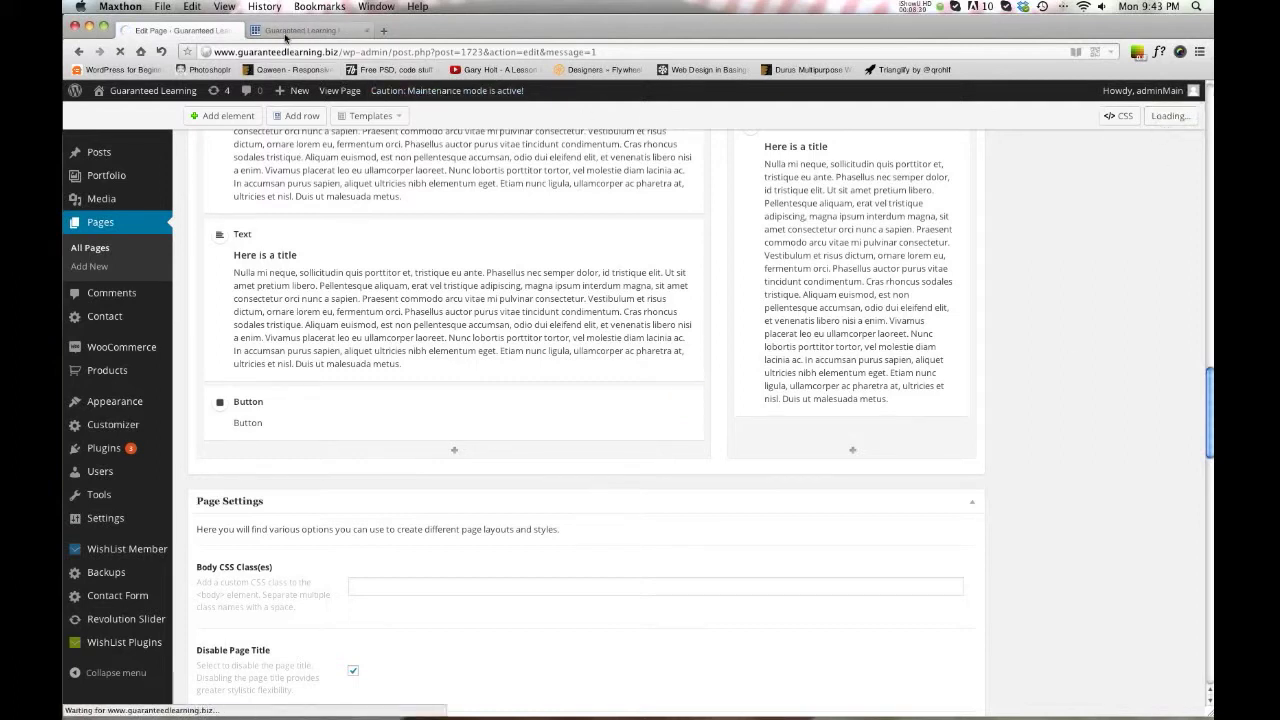
Check the new button below the wide column's text on the live Home page
click(286, 31)
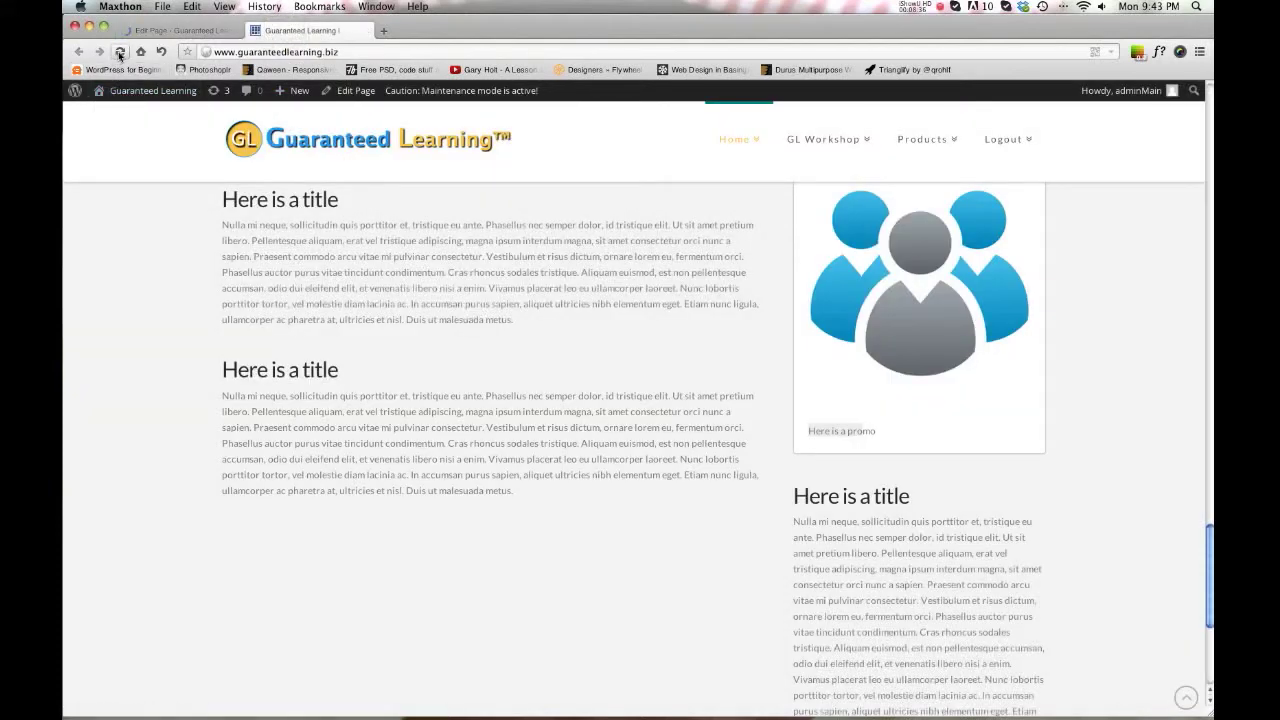
click(175, 30)
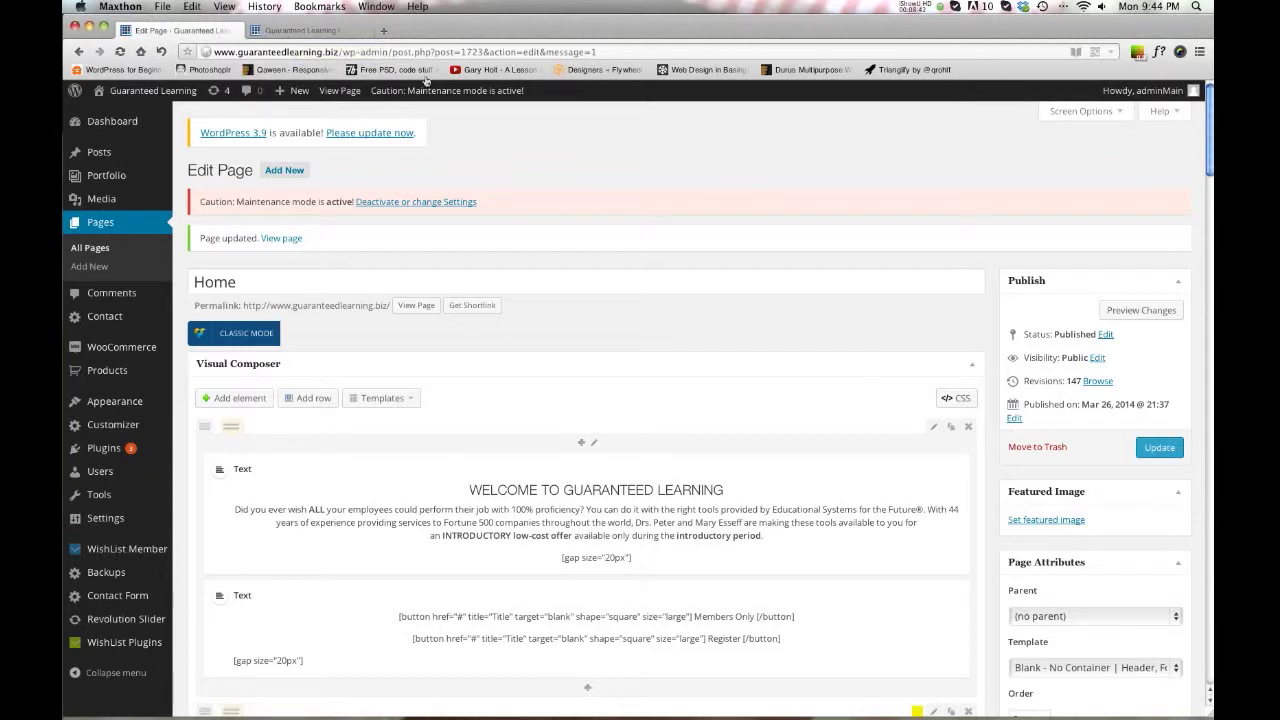
click(311, 30)
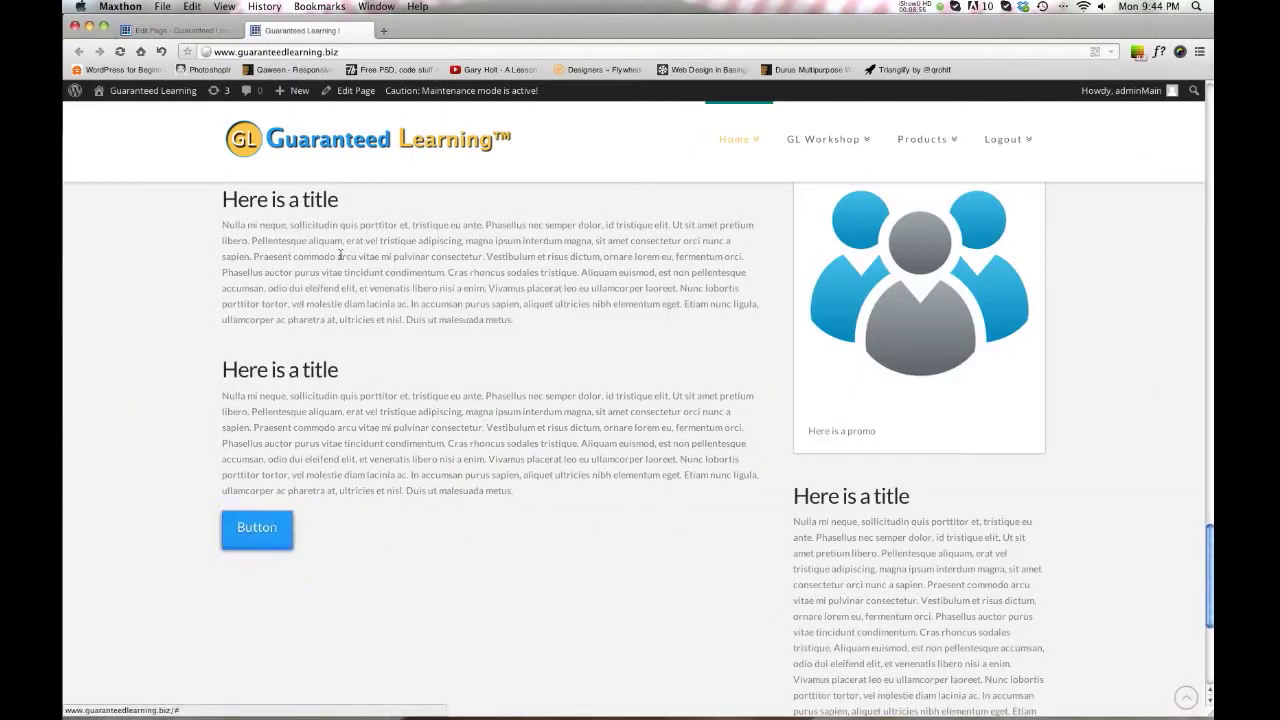
Insert a Button shortcode from the Marketing group below the paragraph in the wide column's first text block
click(178, 30)
scroll(480, 385, down, 10)
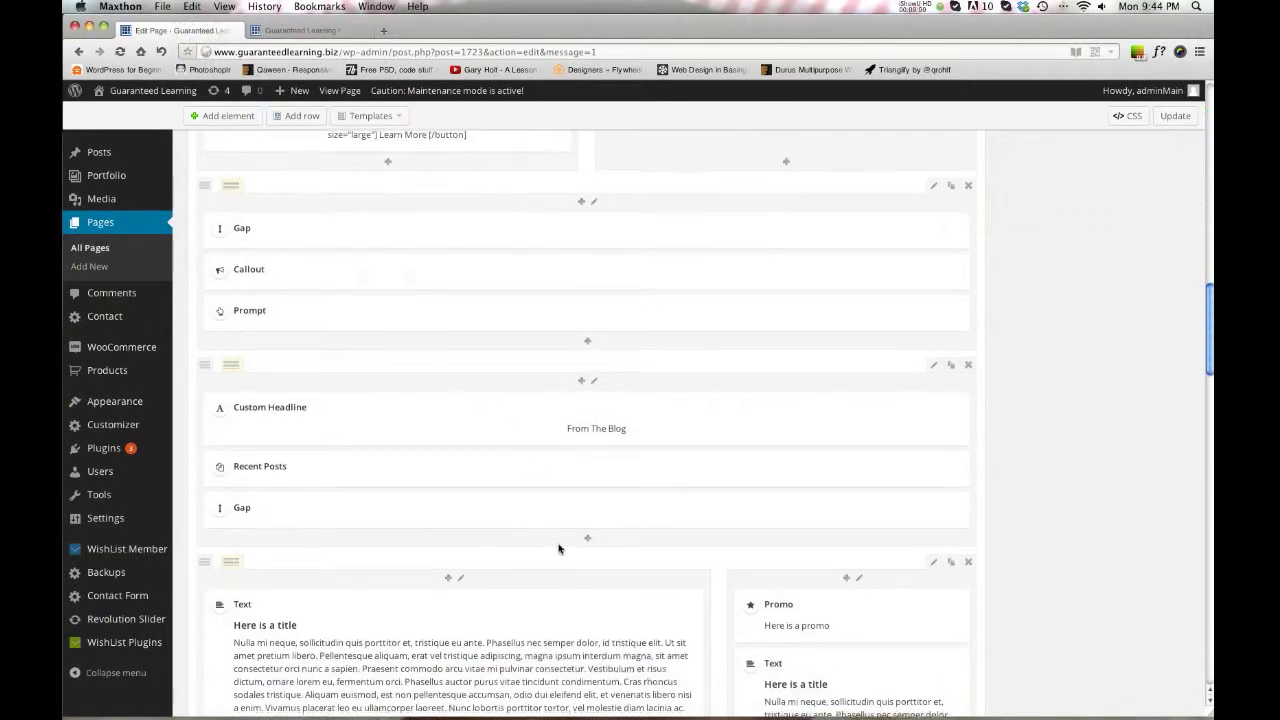
scroll(369, 528, down, 5)
scroll(369, 528, down, 1)
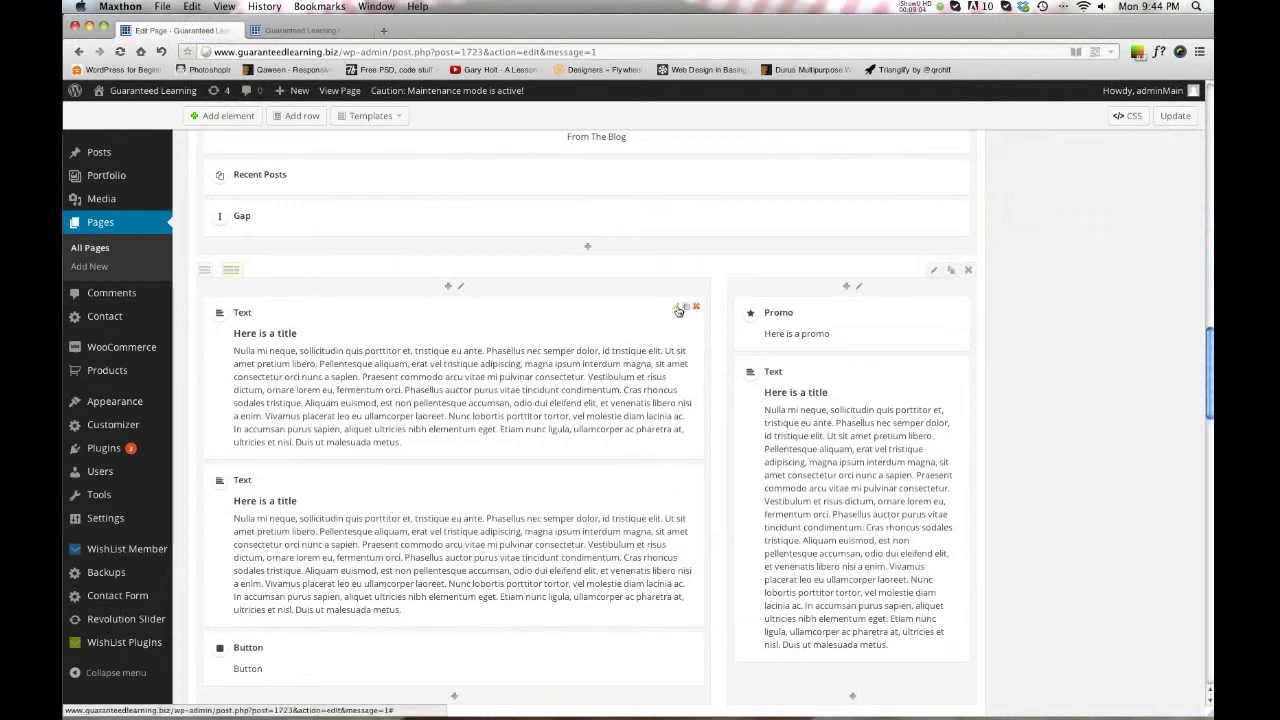
click(673, 311)
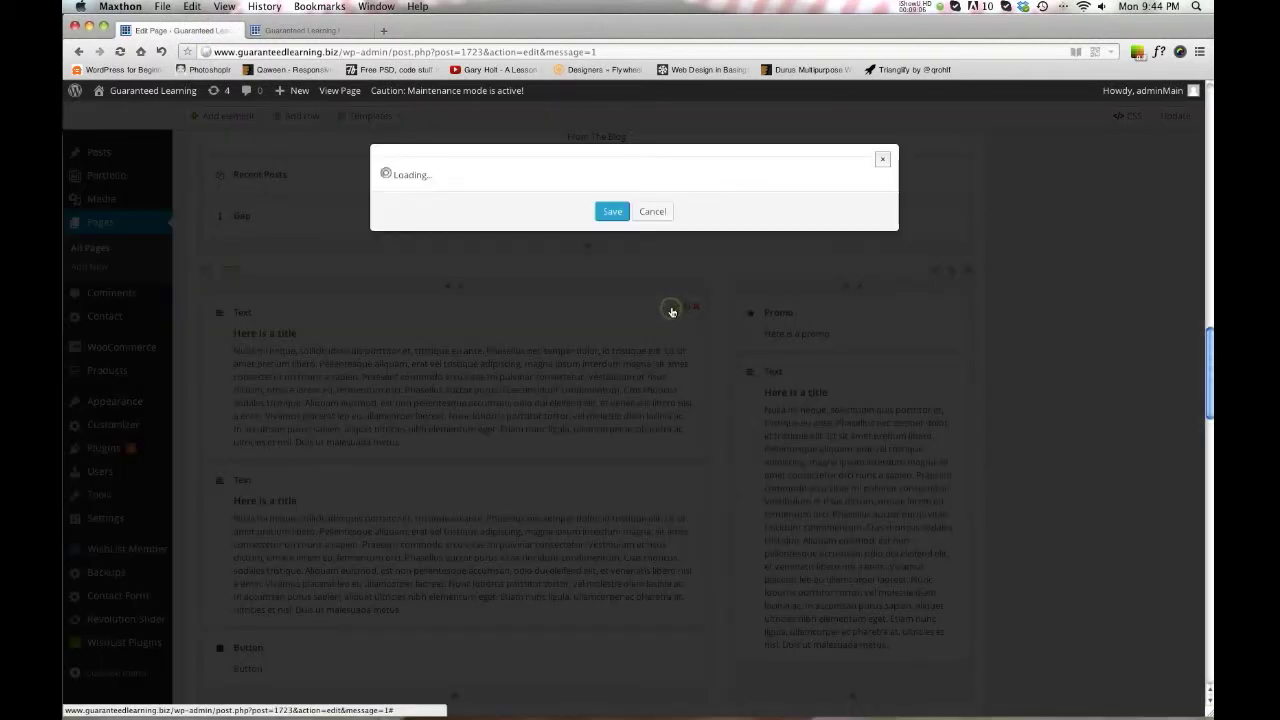
scroll(592, 349, down, 2)
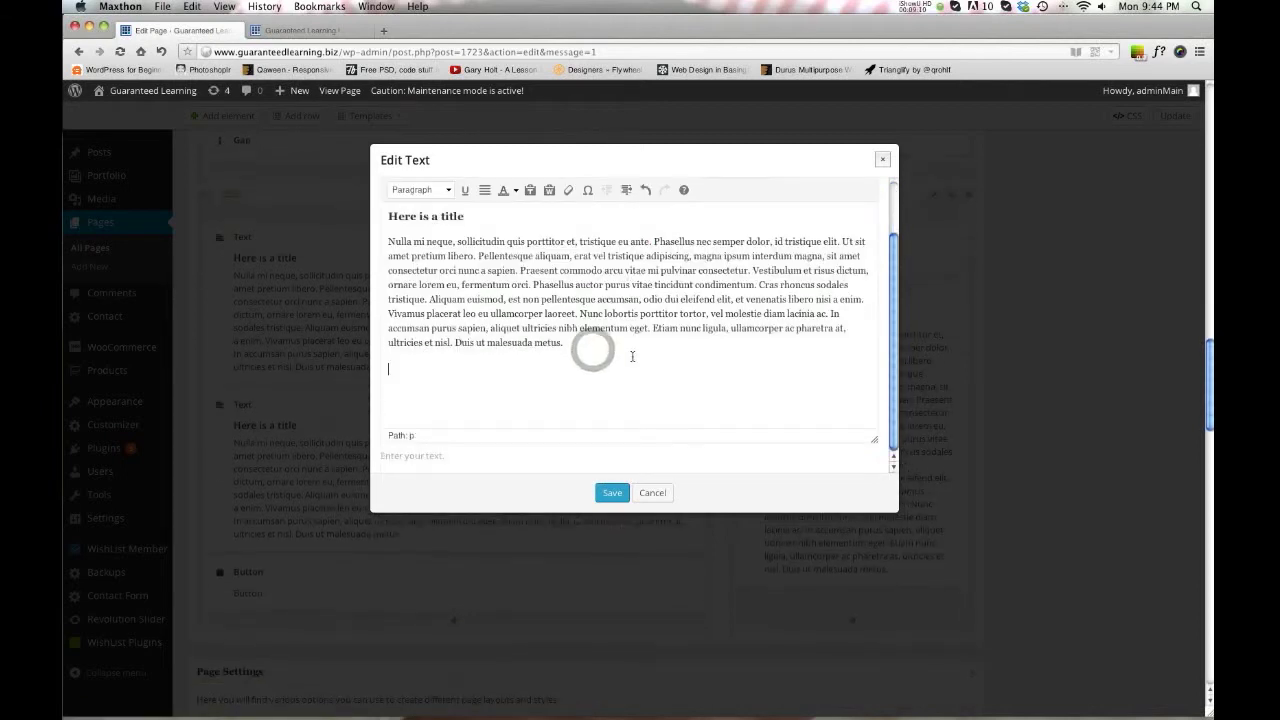
scroll(592, 349, up, 2)
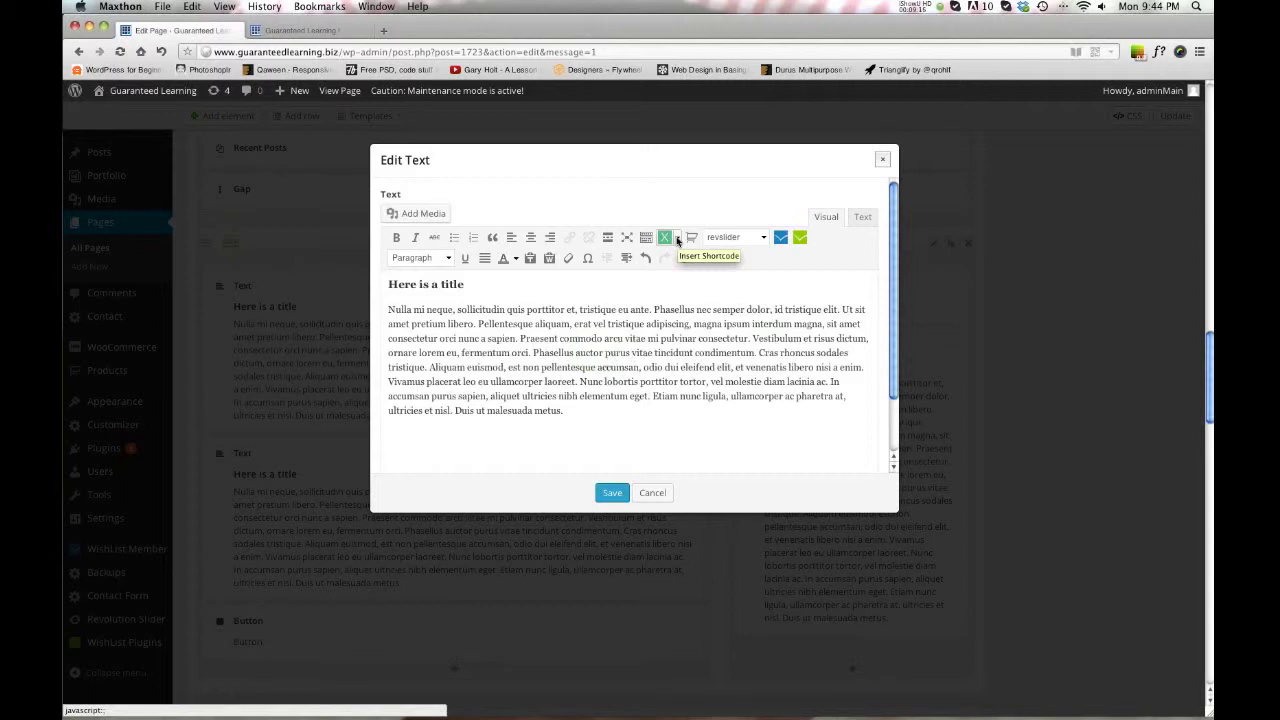
click(677, 240)
mouse_move(690, 254)
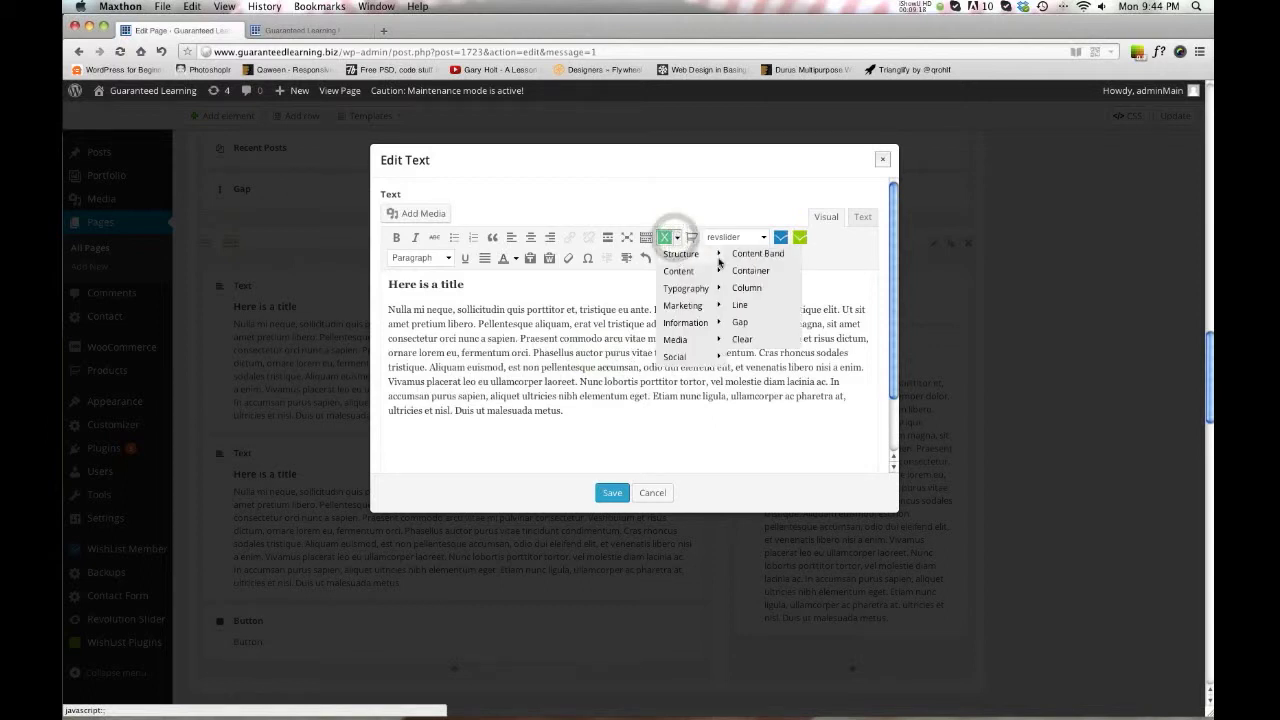
mouse_move(684, 307)
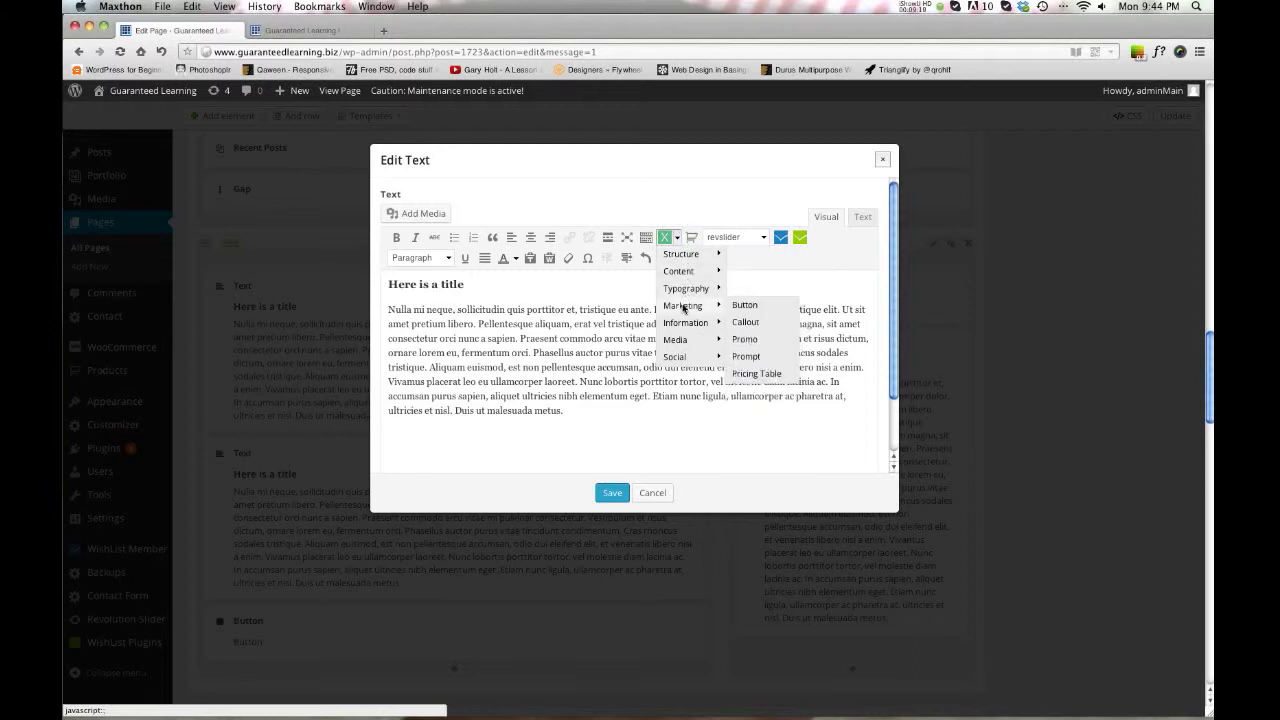
click(757, 308)
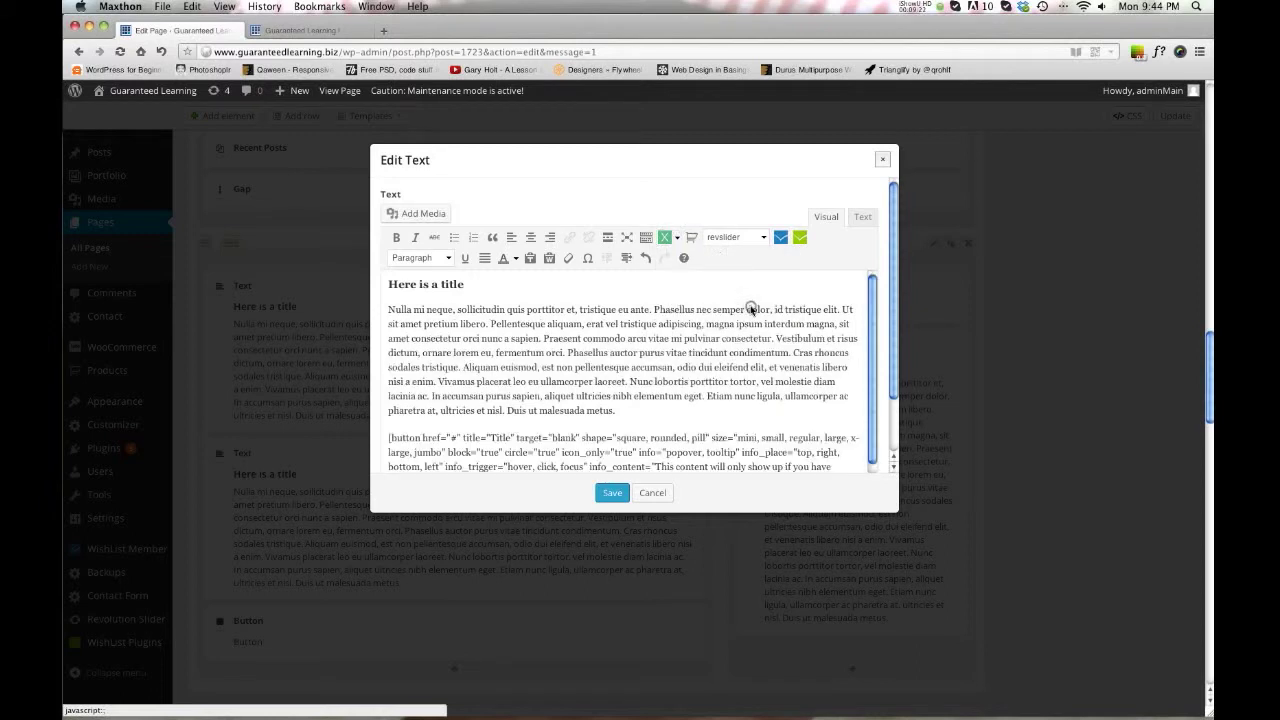
Keep only square as the shape value in the inserted button shortcode
scroll(642, 345, down, 1)
scroll(642, 345, down, 2)
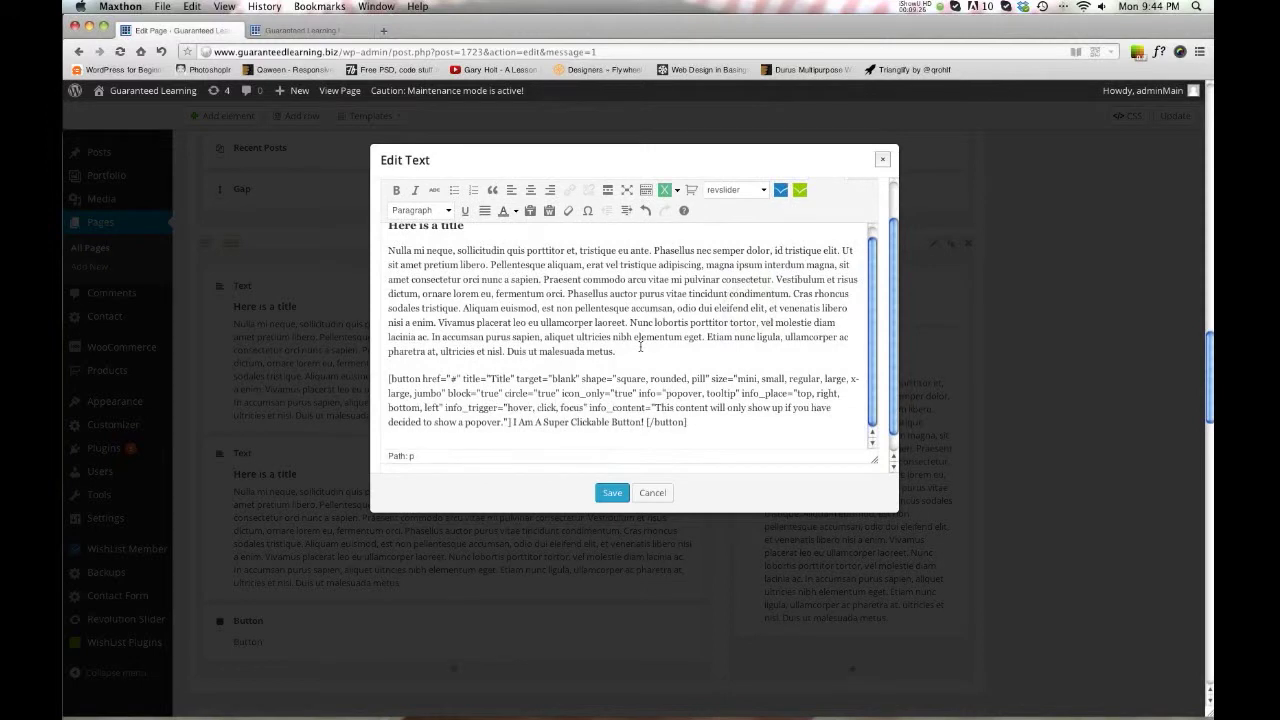
scroll(640, 347, down, 2)
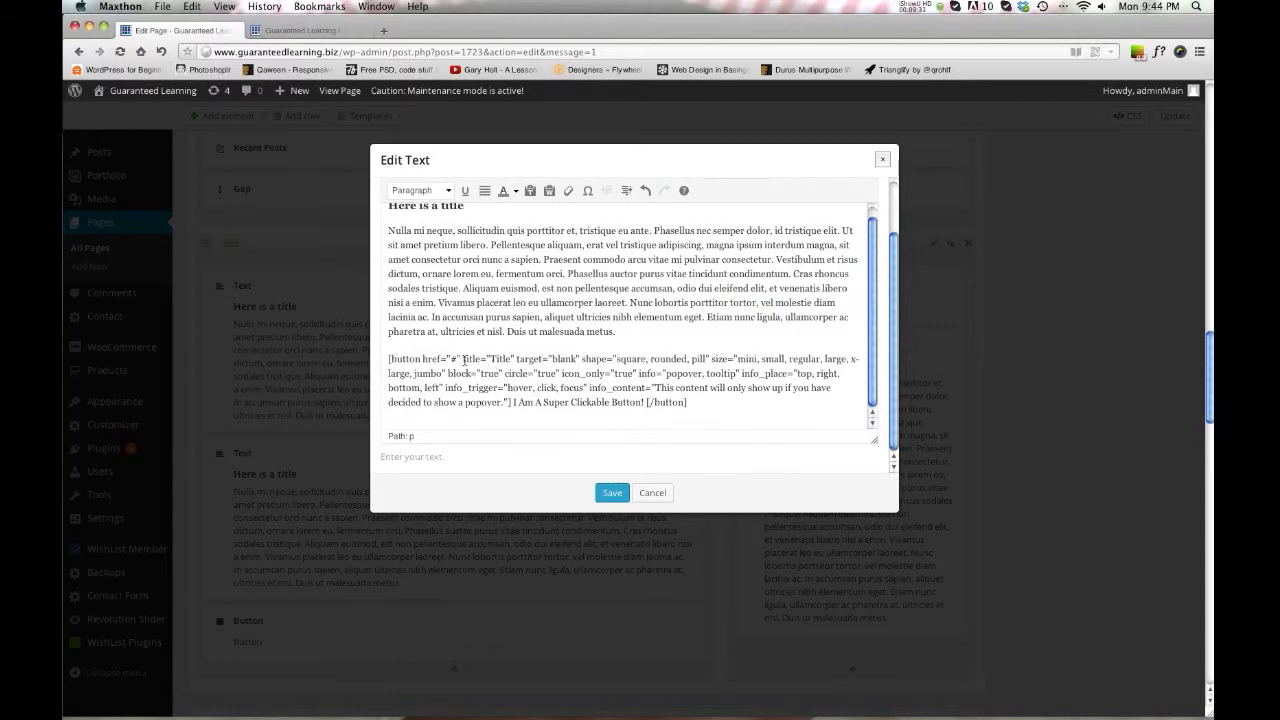
double_click(618, 358)
drag(648, 361, 704, 360)
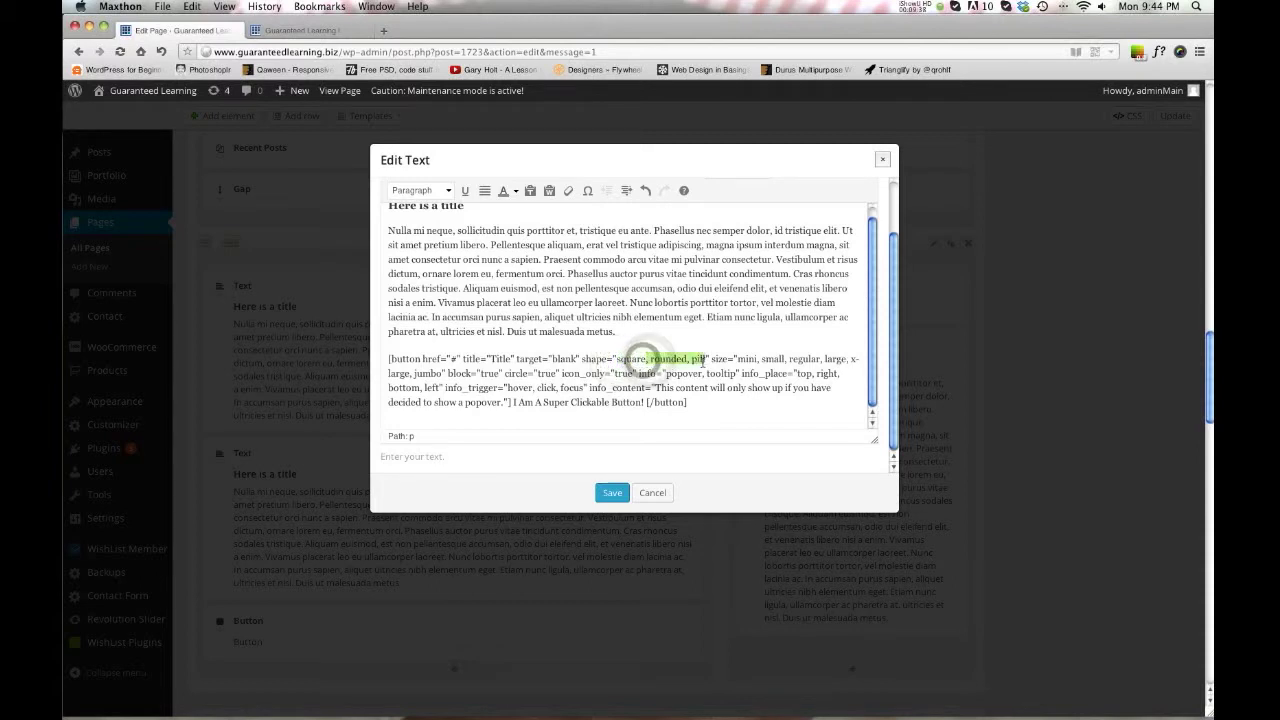
key(BackSpace)
click(679, 373)
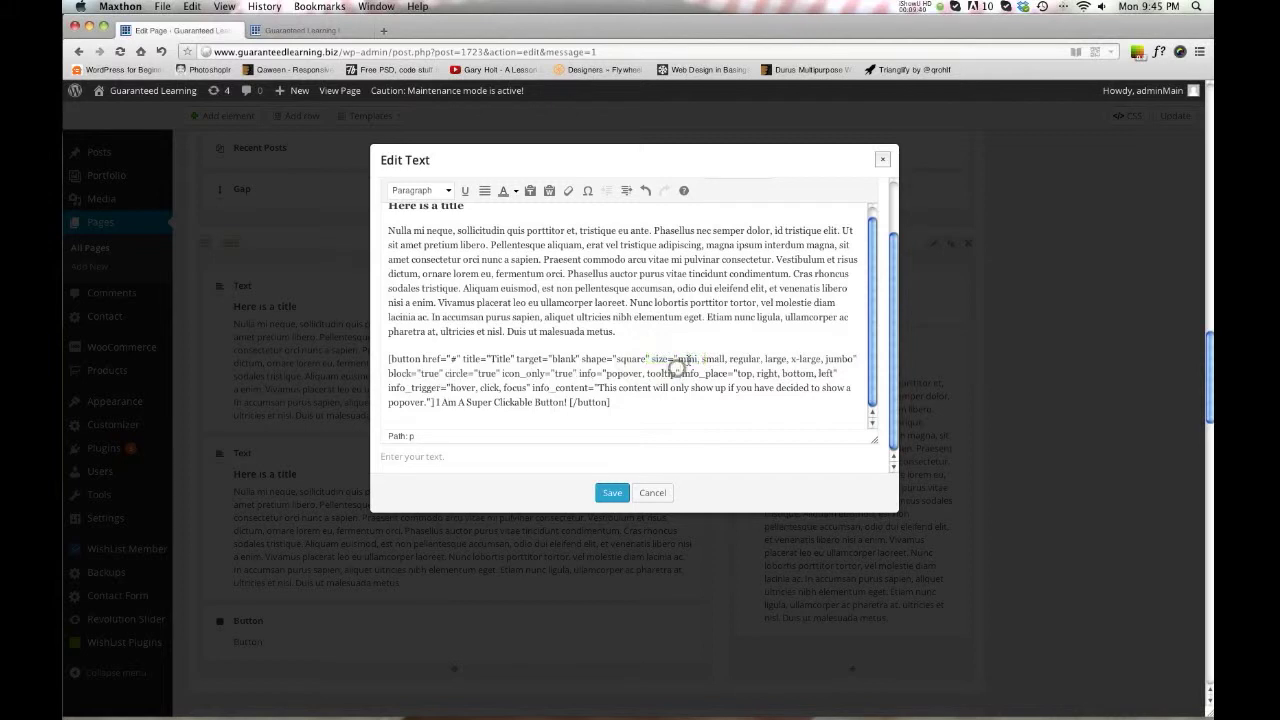
Keep only large as the button shortcode's size and save the edited text block to the Home page
drag(678, 359, 766, 360)
key(BackSpace)
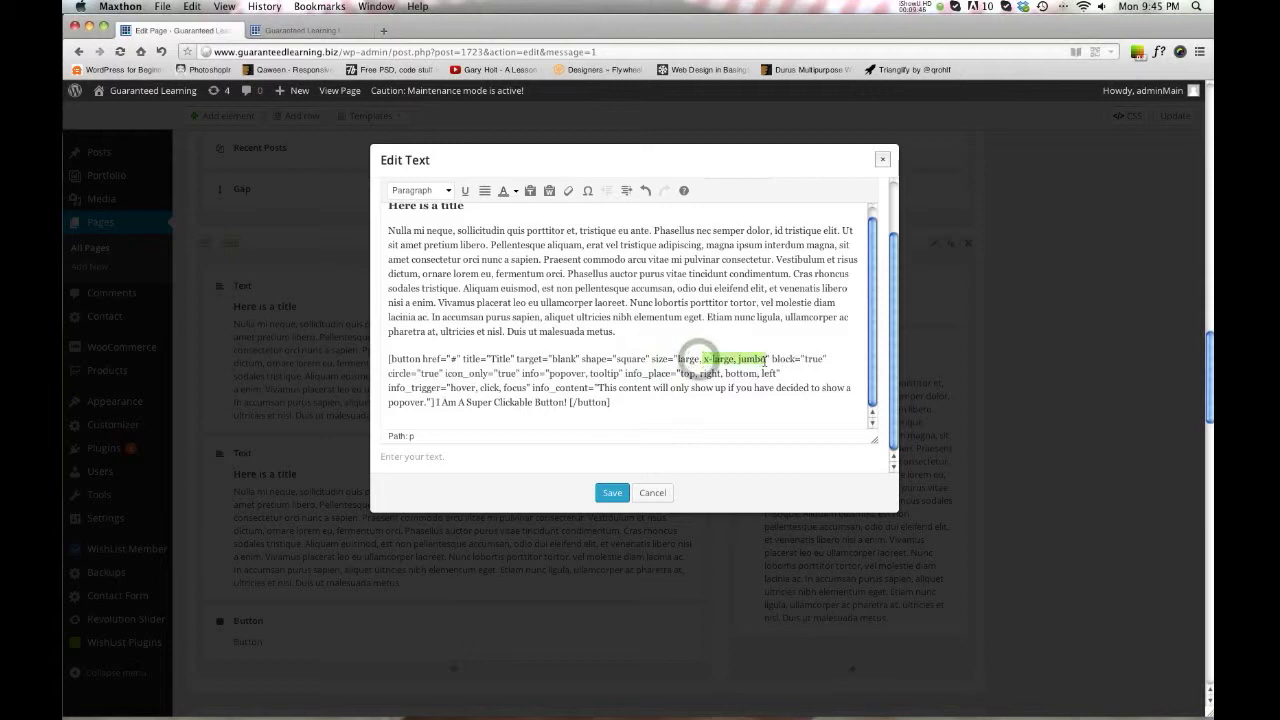
key(BackSpace)
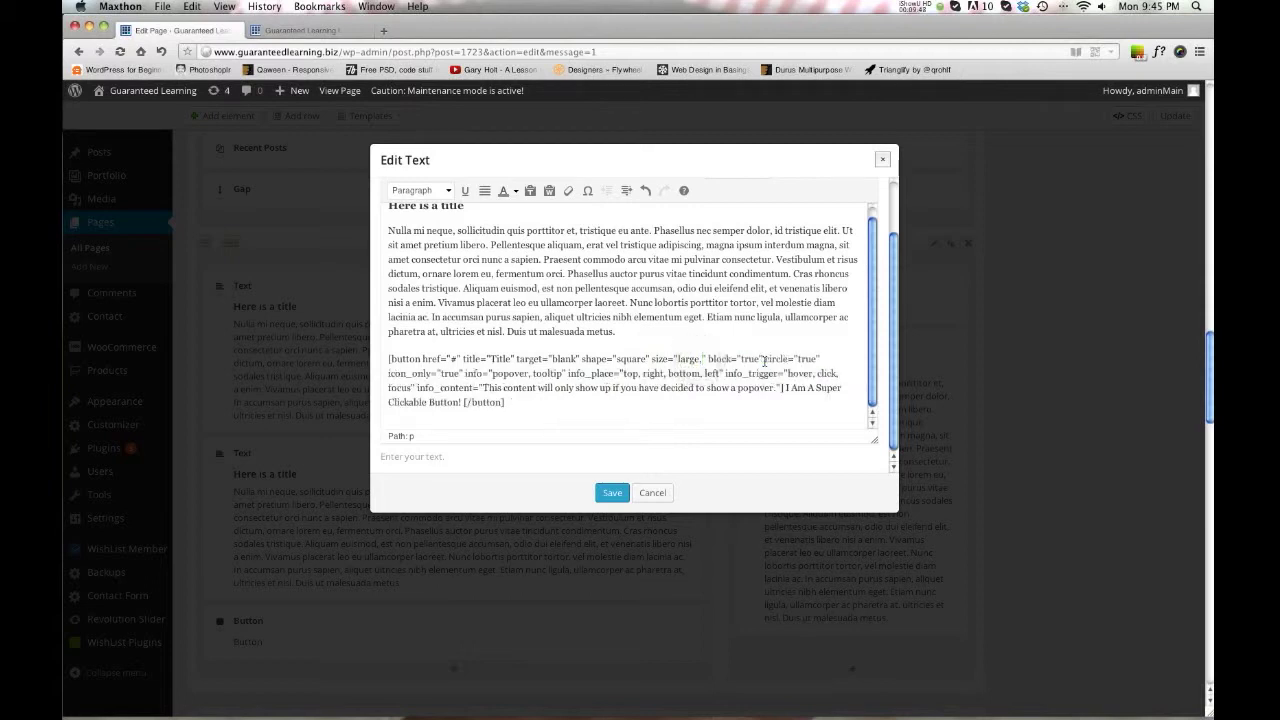
key(BackSpace)
click(609, 494)
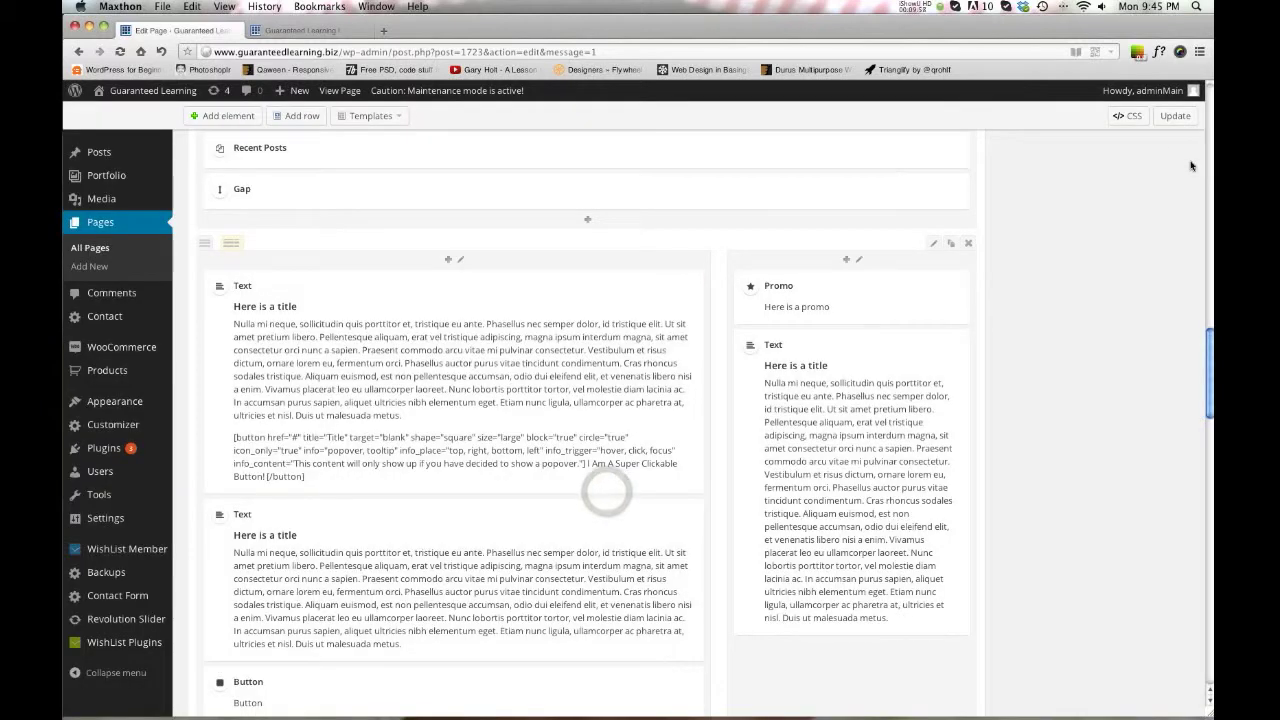
click(1168, 116)
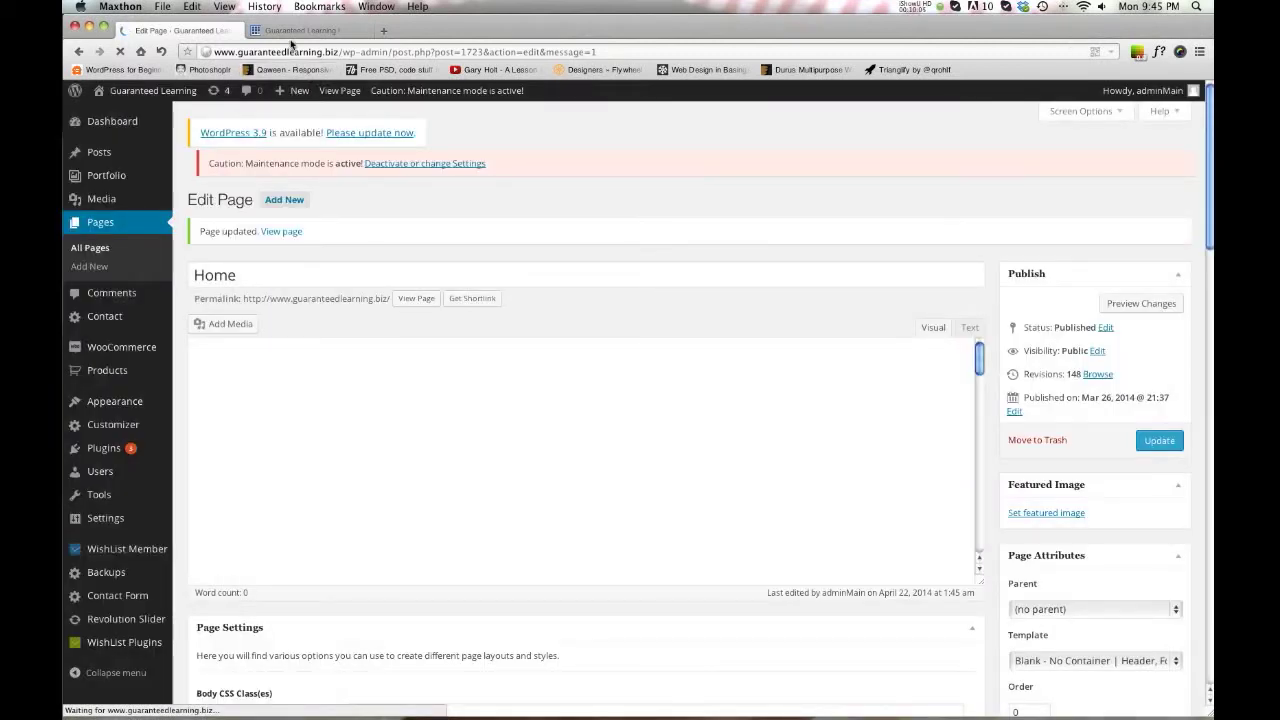
Reload the live Home page and examine the shortcode button in the wide column
click(289, 36)
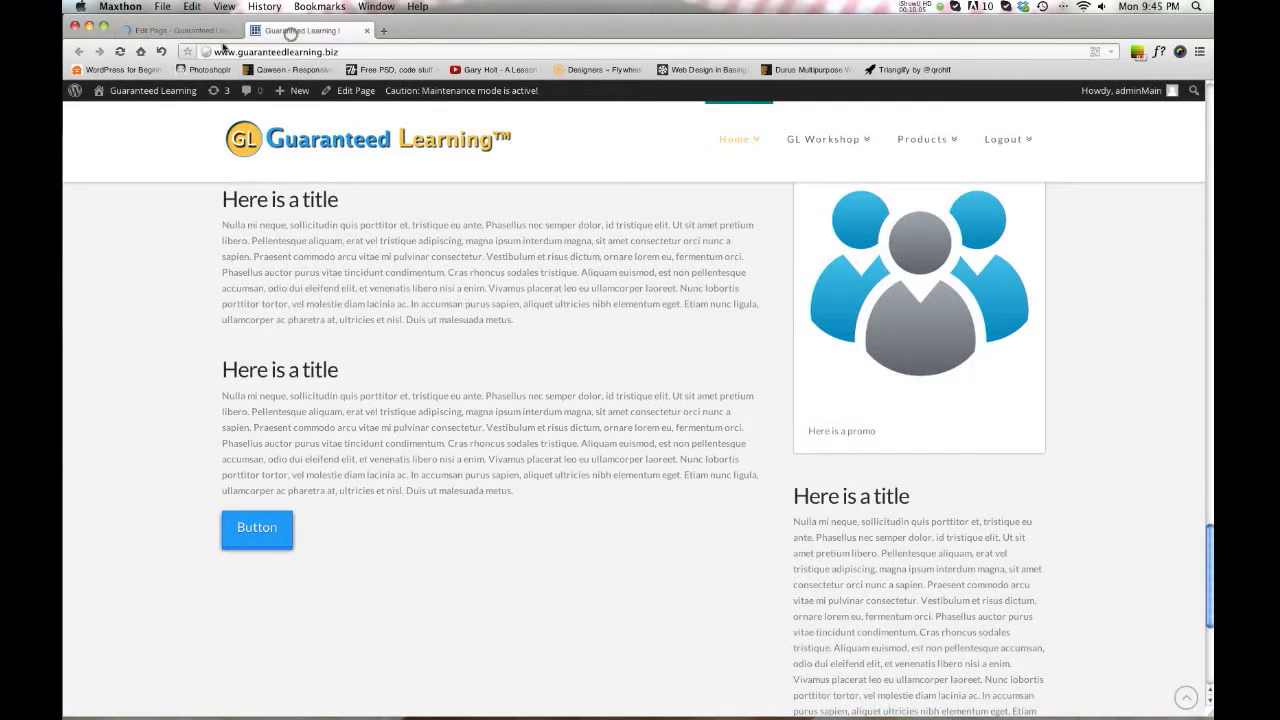
click(120, 53)
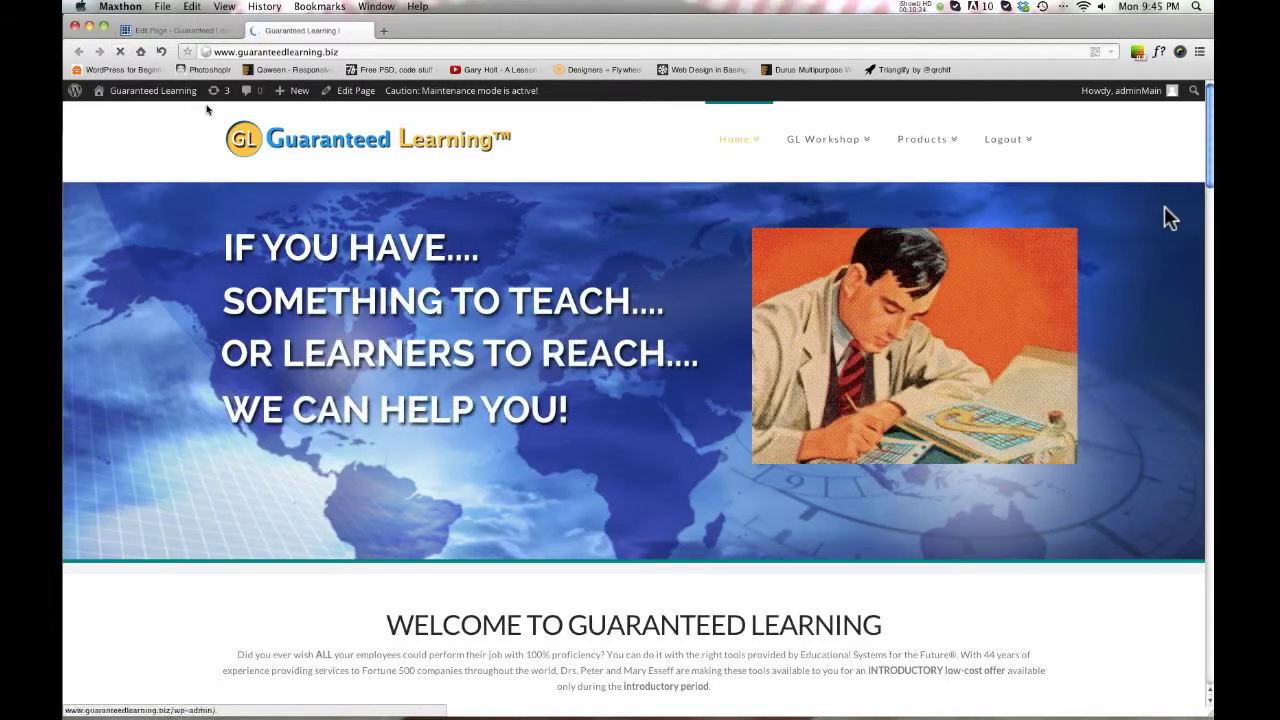
scroll(590, 319, down, 20)
scroll(590, 319, down, 5)
scroll(586, 314, up, 6)
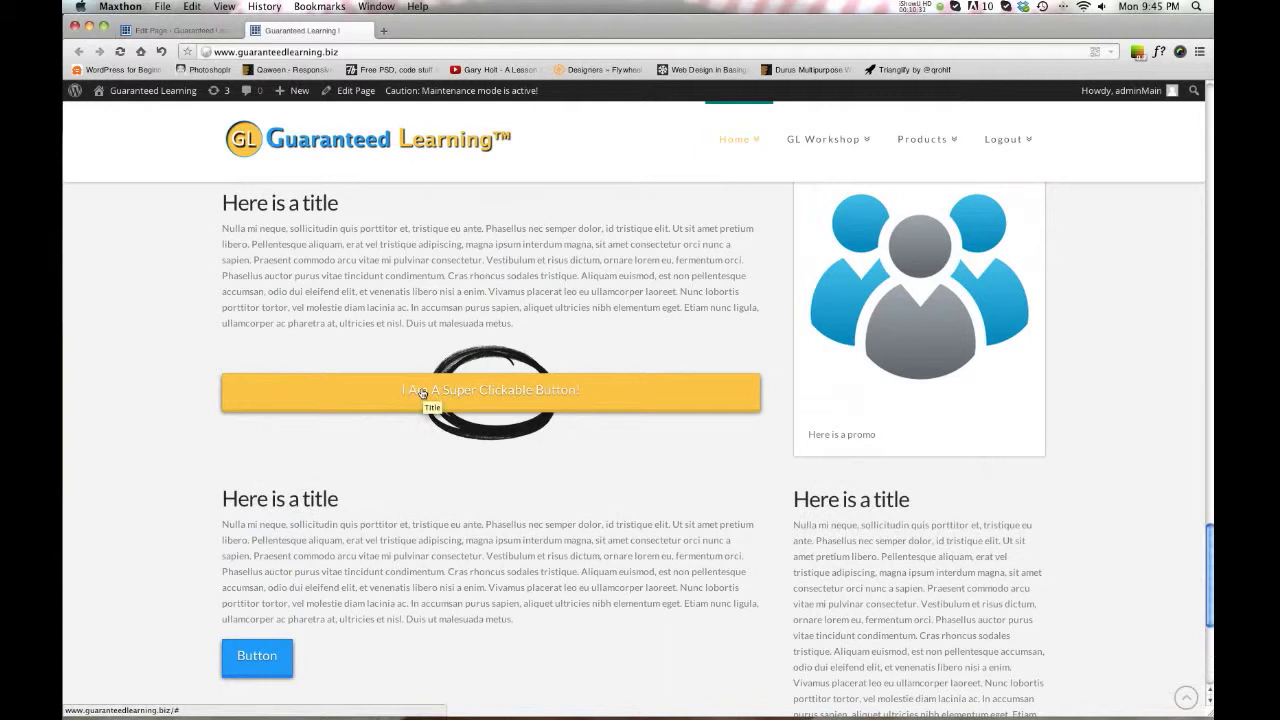
Review the live Home page's upper sections and the matching rows in the Home page editor
scroll(785, 418, up, 10)
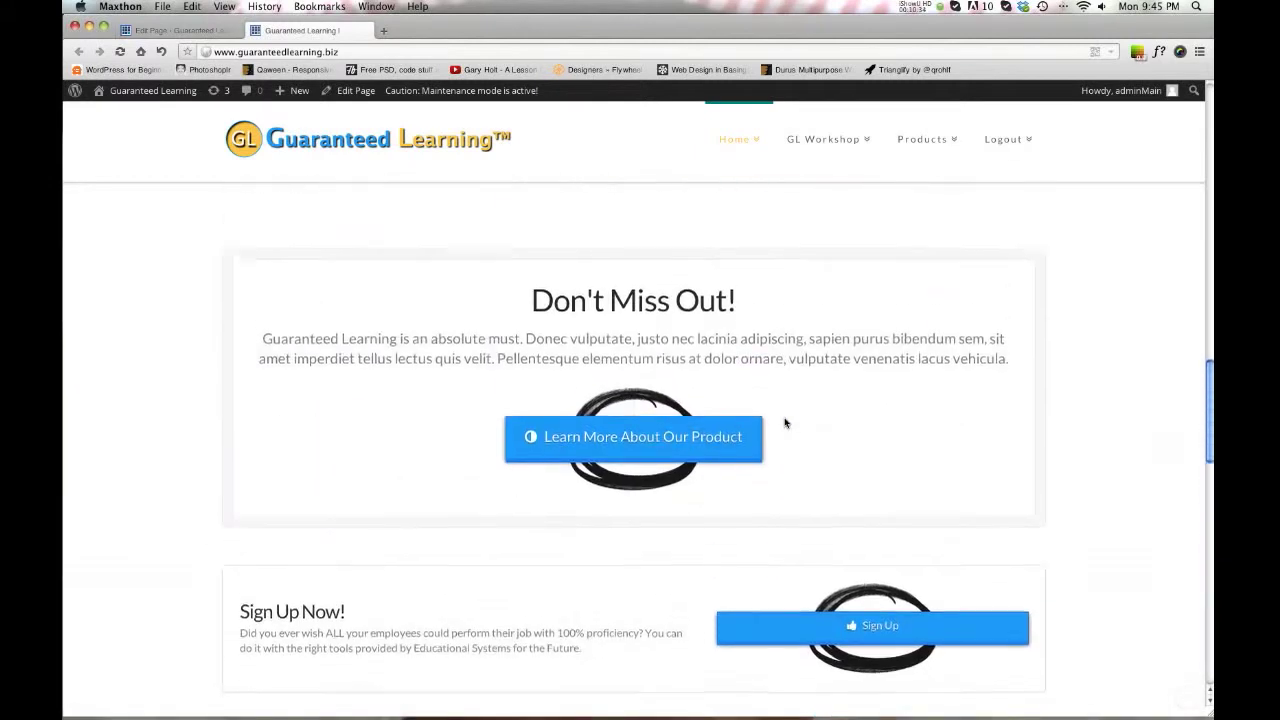
scroll(785, 422, up, 15)
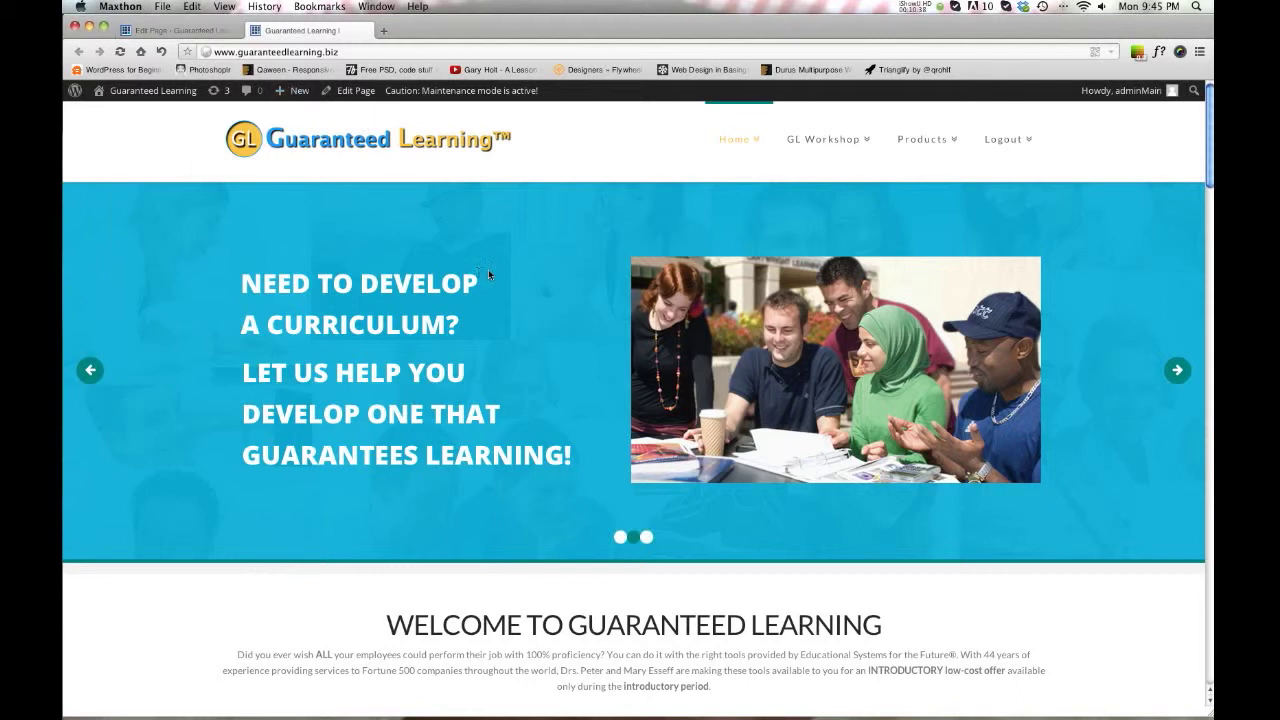
scroll(490, 272, down, 4)
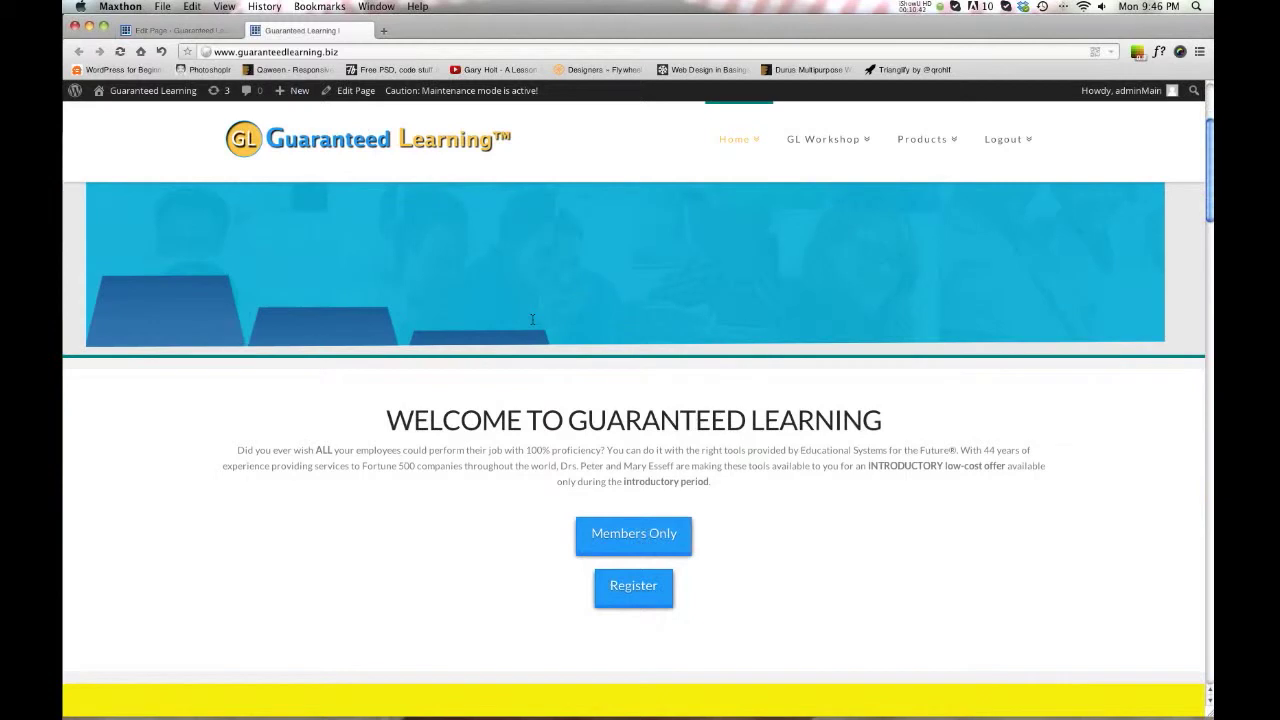
scroll(791, 340, down, 10)
scroll(791, 338, up, 4)
scroll(790, 338, up, 6)
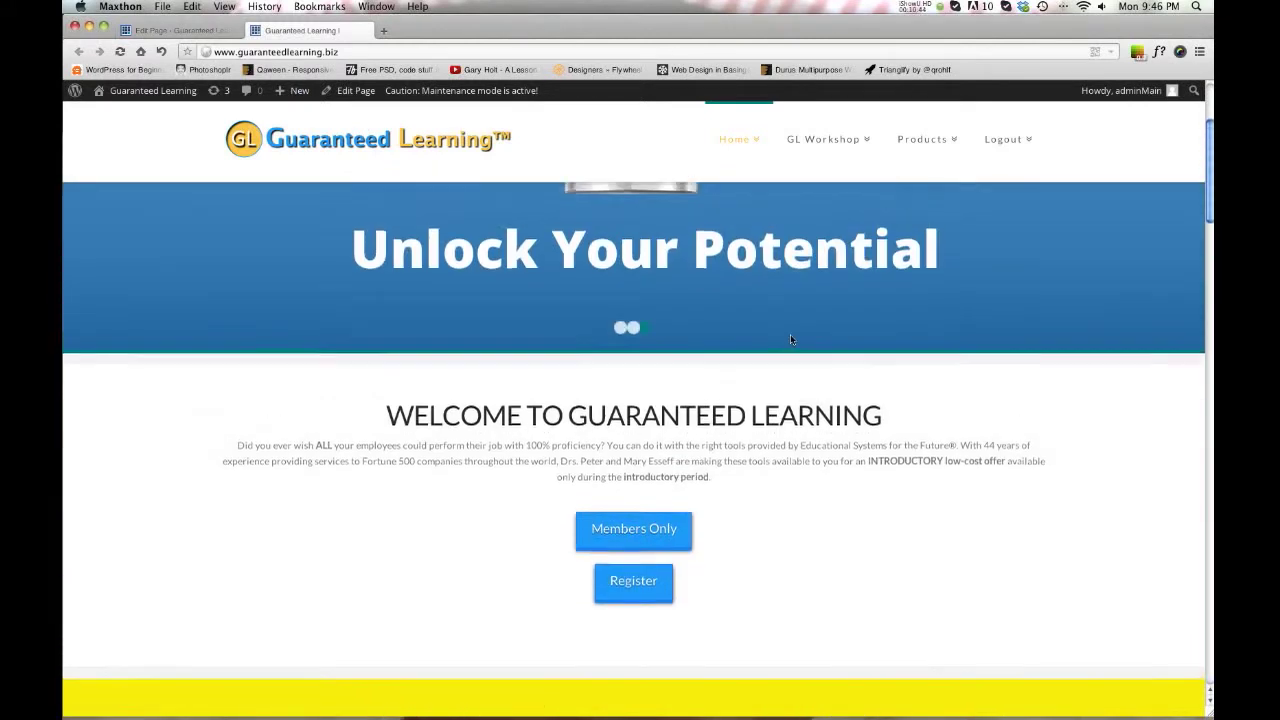
scroll(620, 395, down, 3)
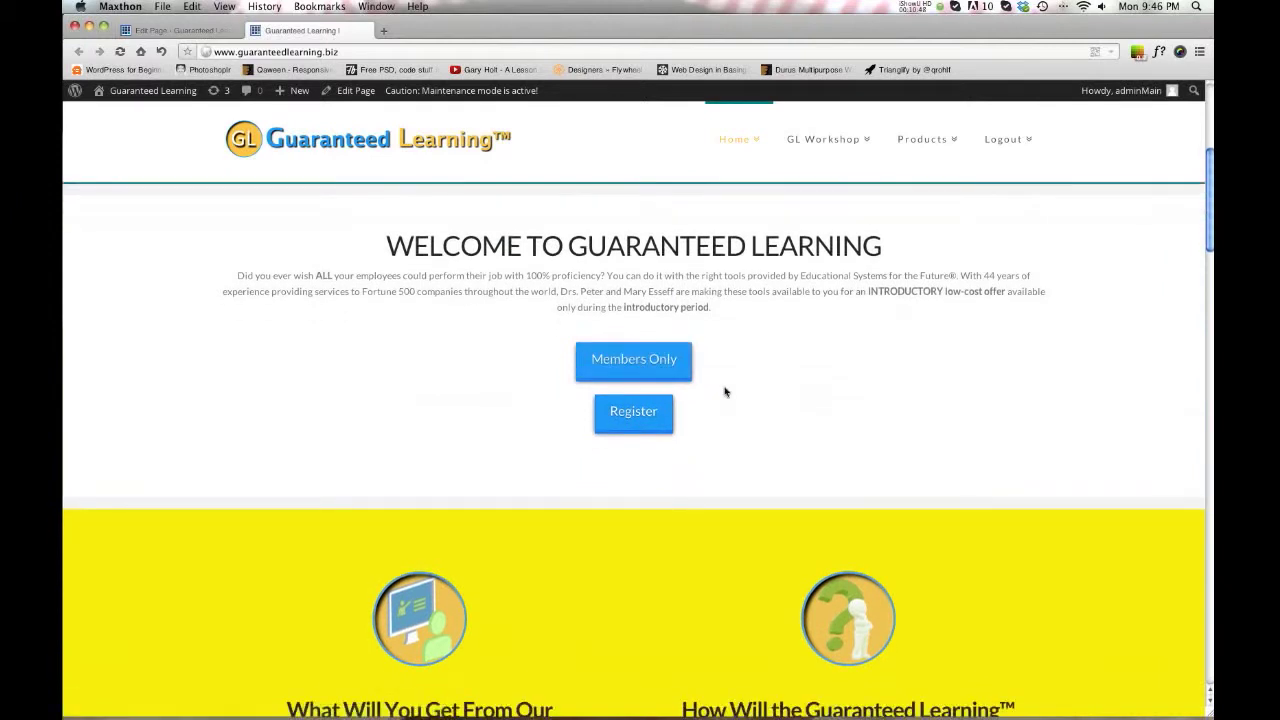
scroll(728, 391, down, 7)
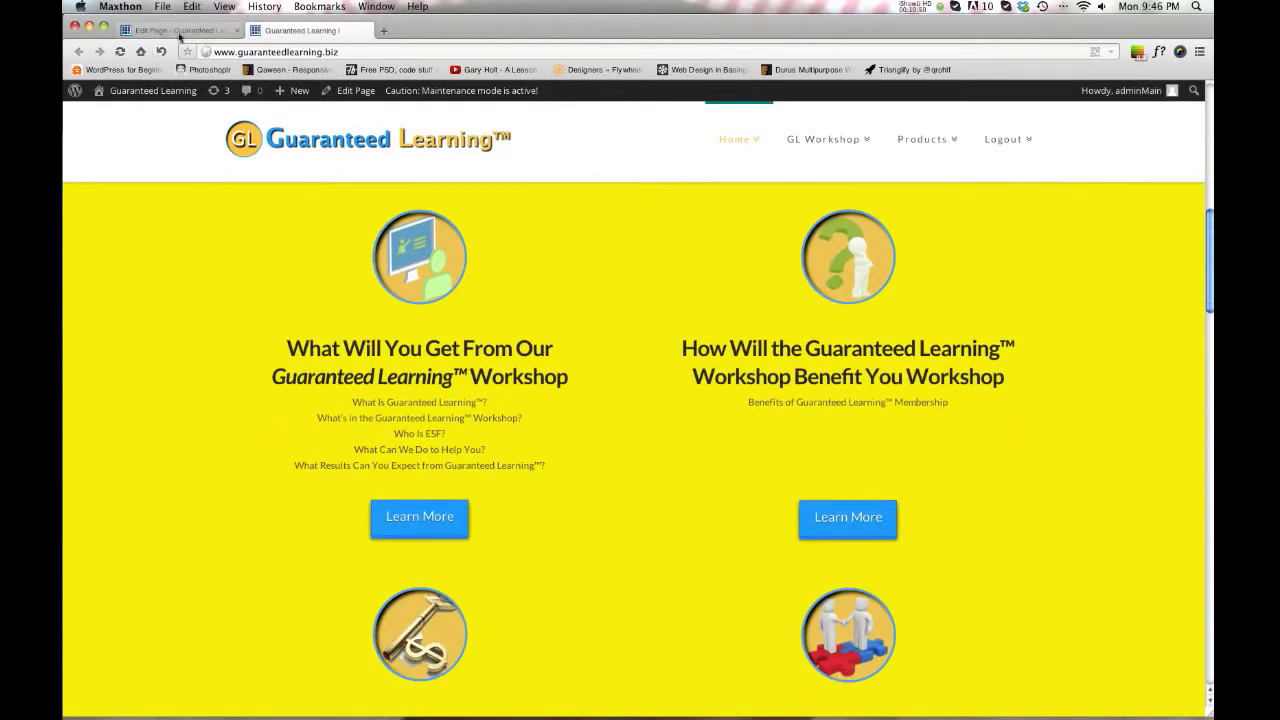
click(175, 30)
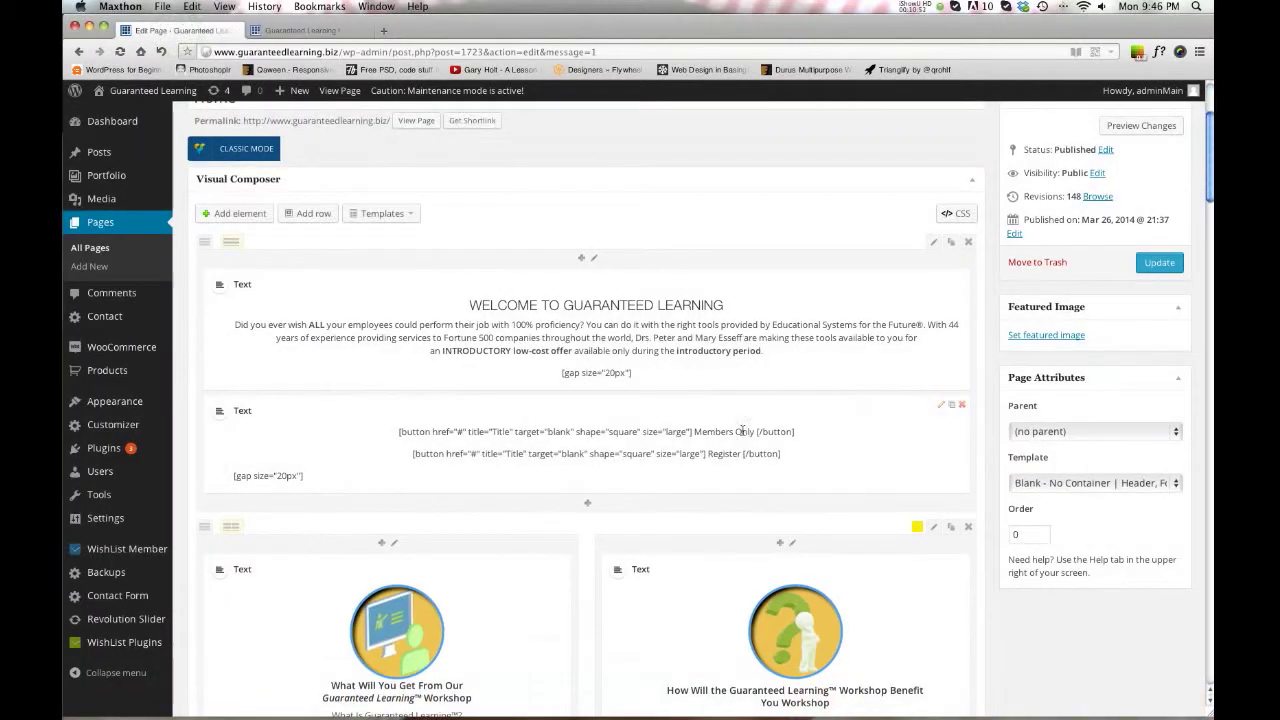
scroll(740, 424, up, 4)
scroll(740, 424, down, 1)
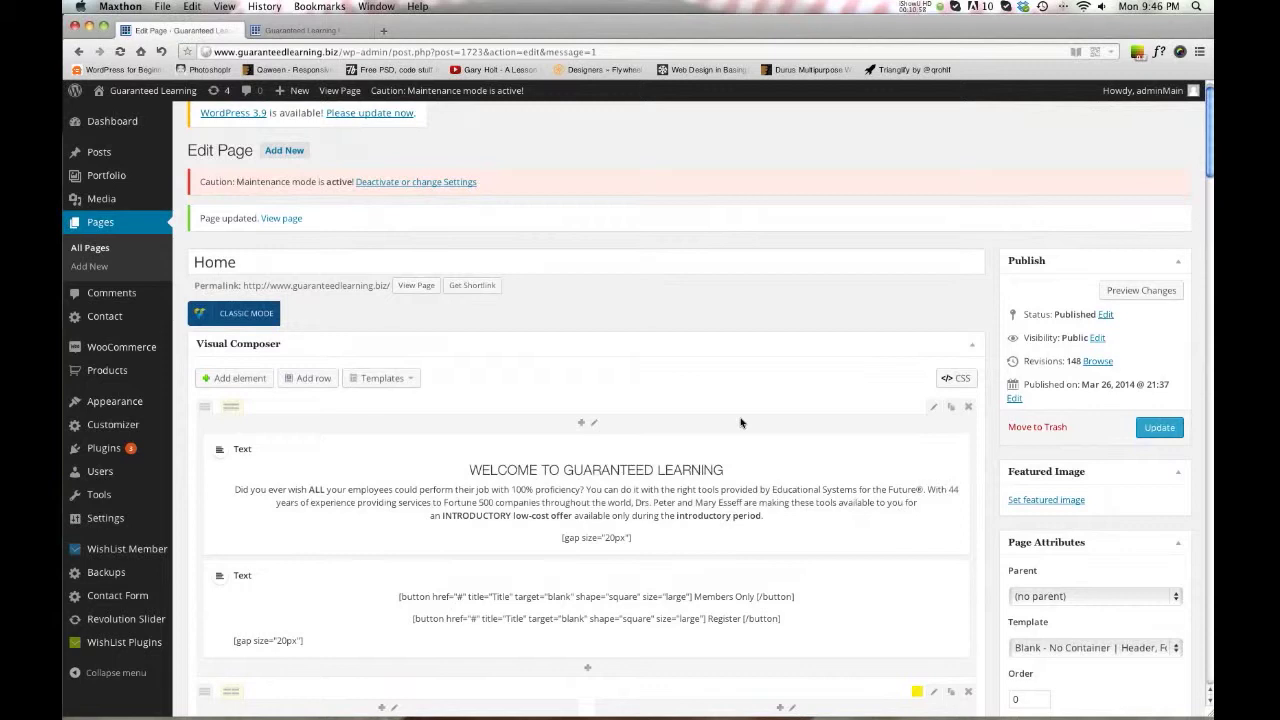
scroll(740, 422, down, 1)
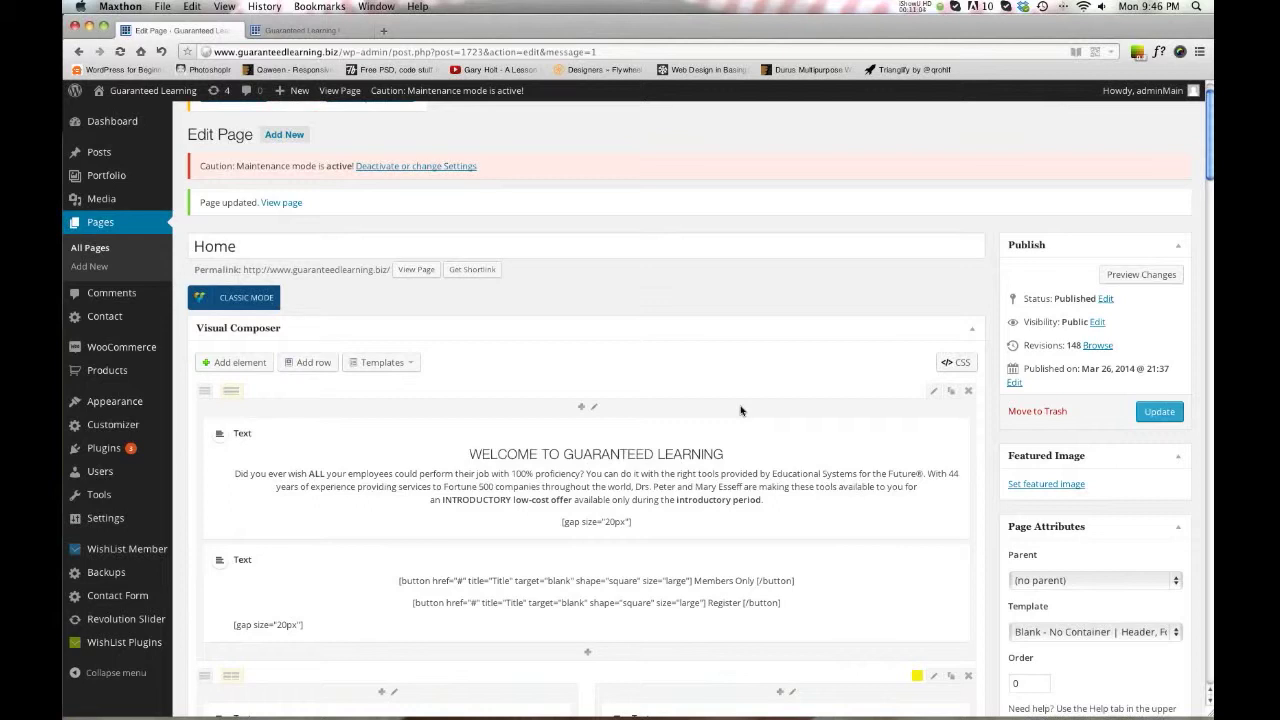
scroll(737, 385, down, 5)
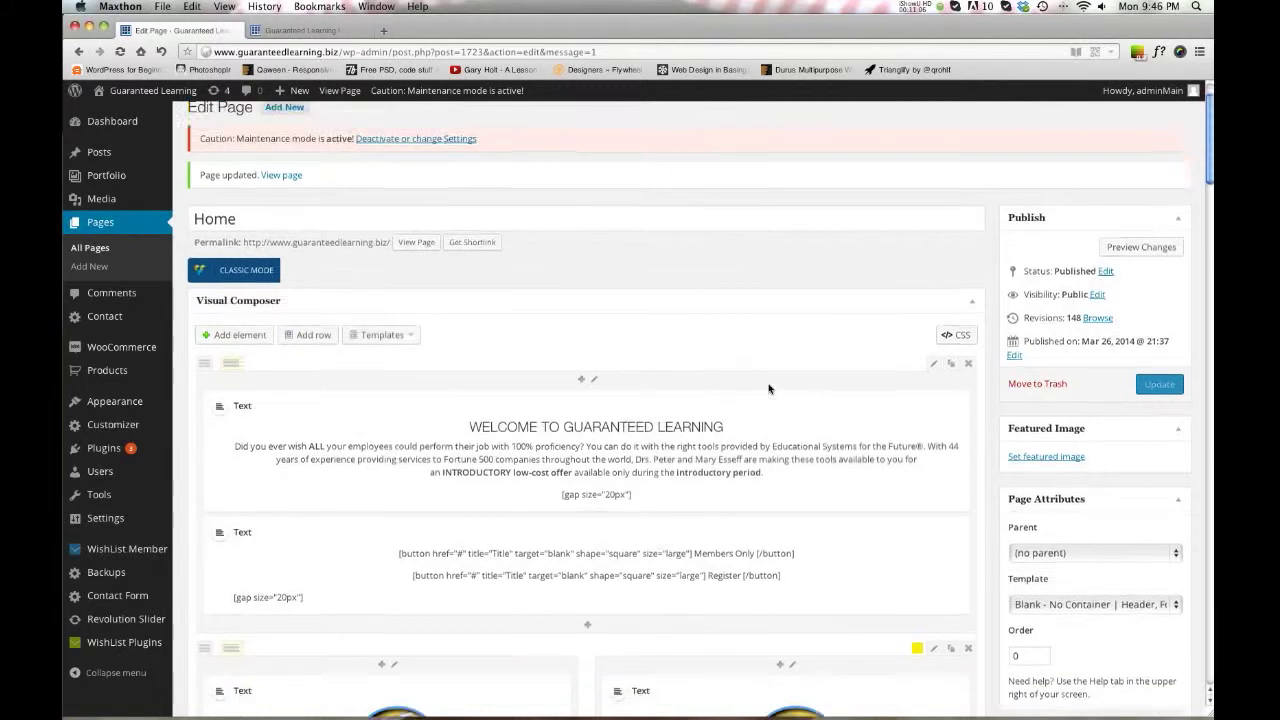